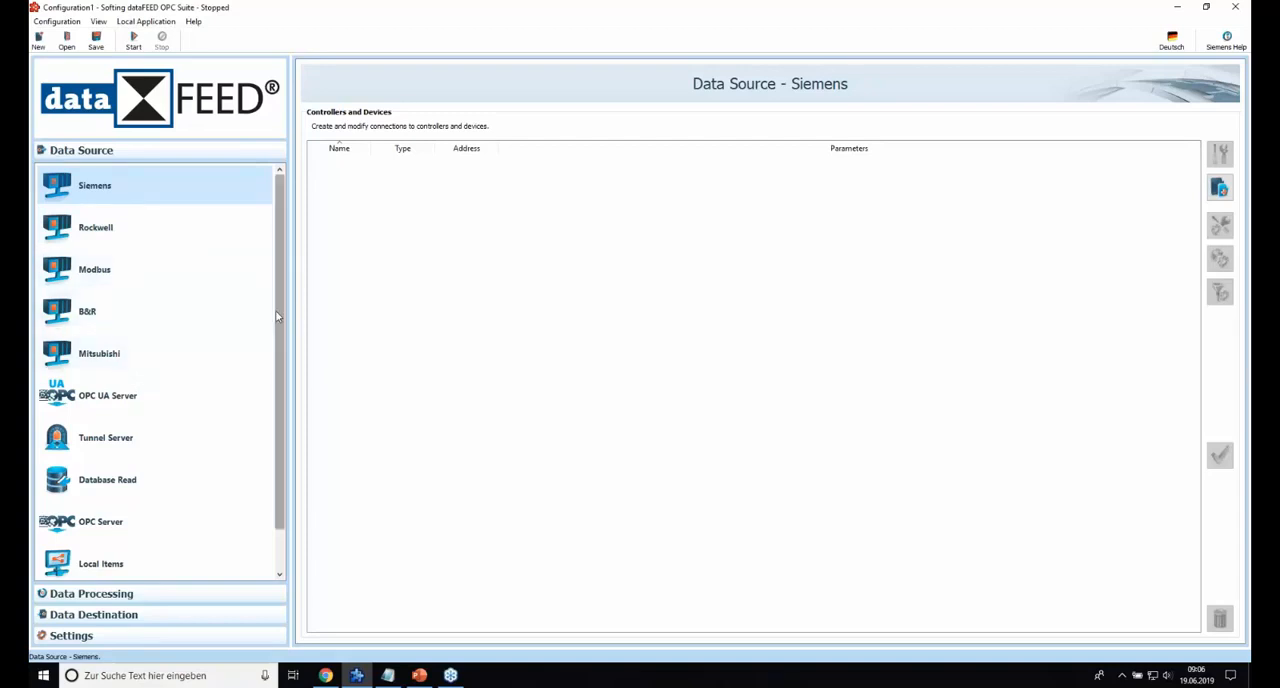
Add a Siemens data source connection named Siemens_1500 using the Siemens S7-2 application protocol.
scroll(230, 390, "down", 1)
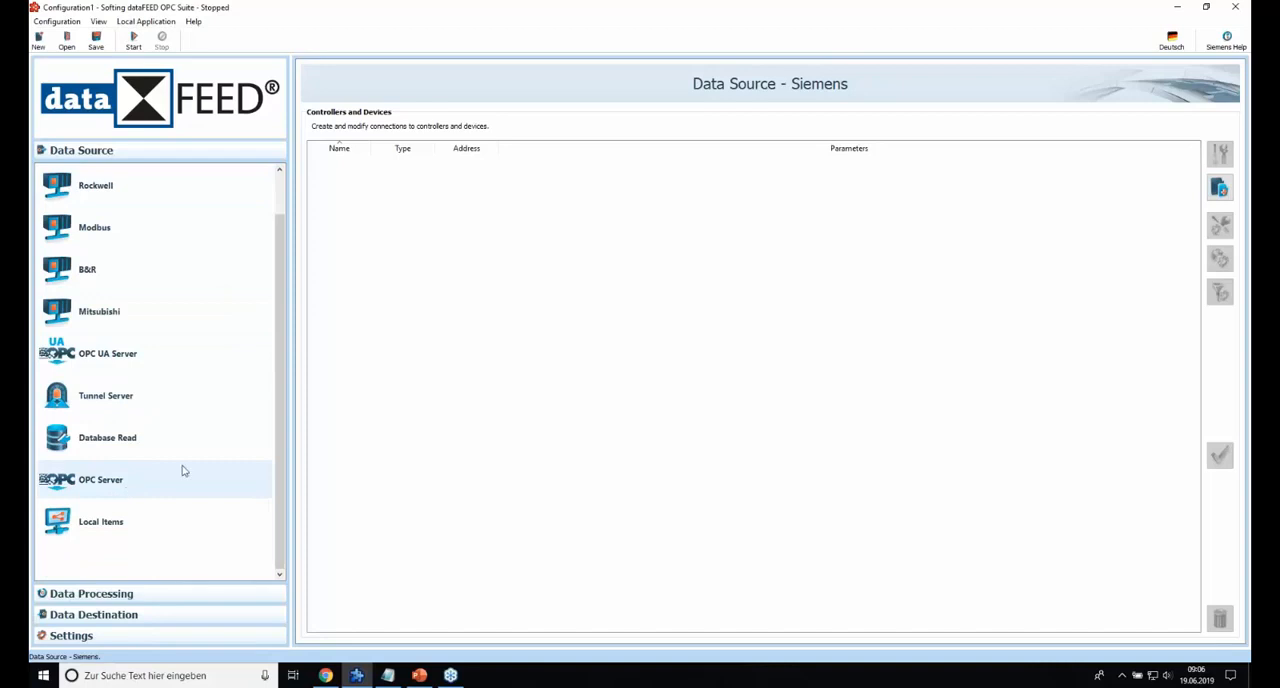
scroll(281, 283, "up", 1)
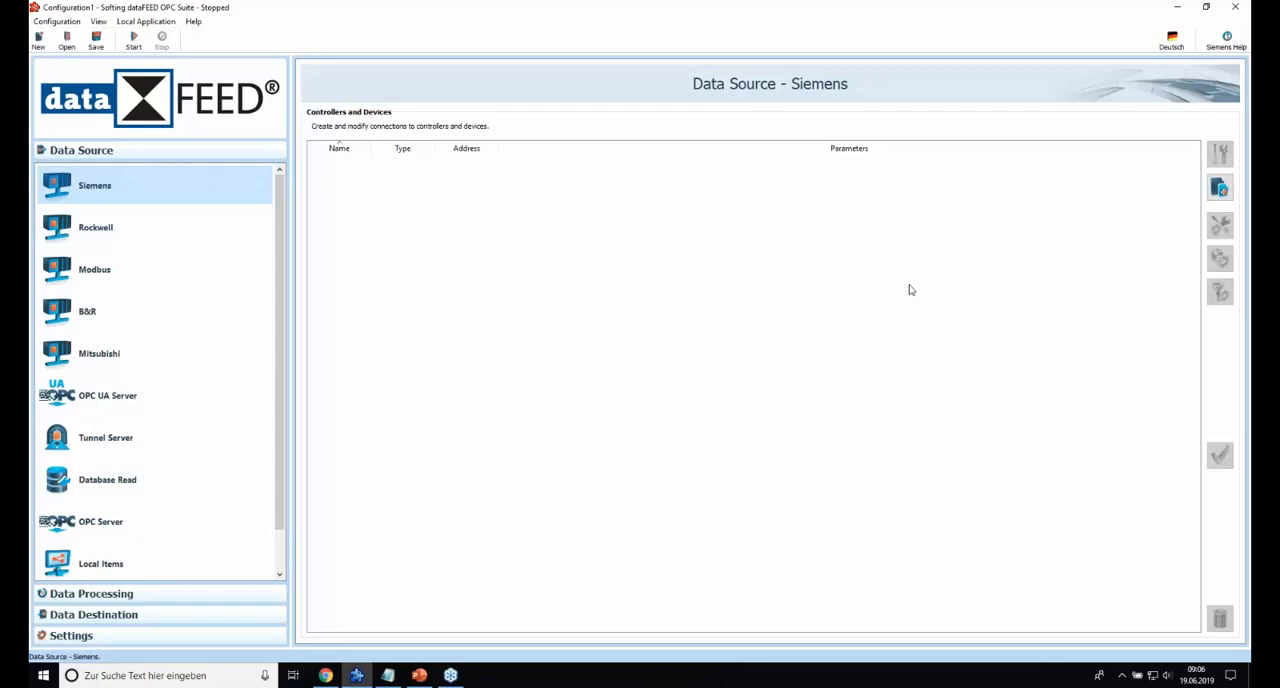
left_click(1222, 191)
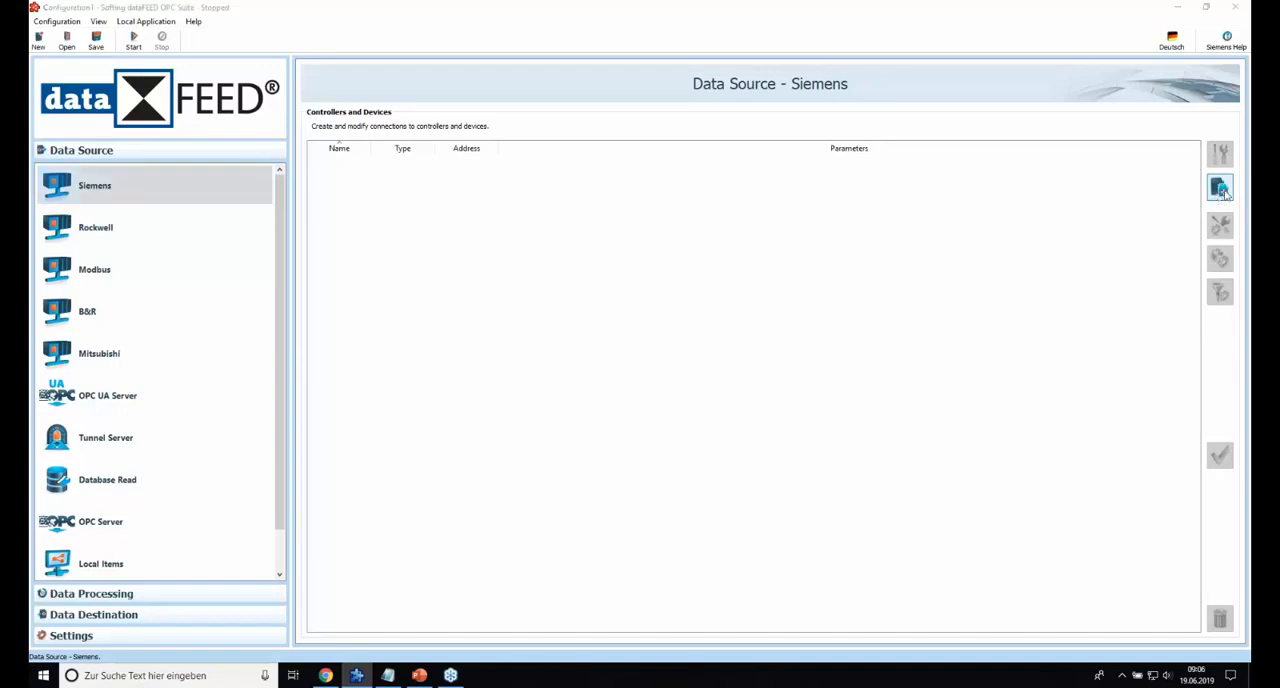
left_click(590, 275)
type("500")
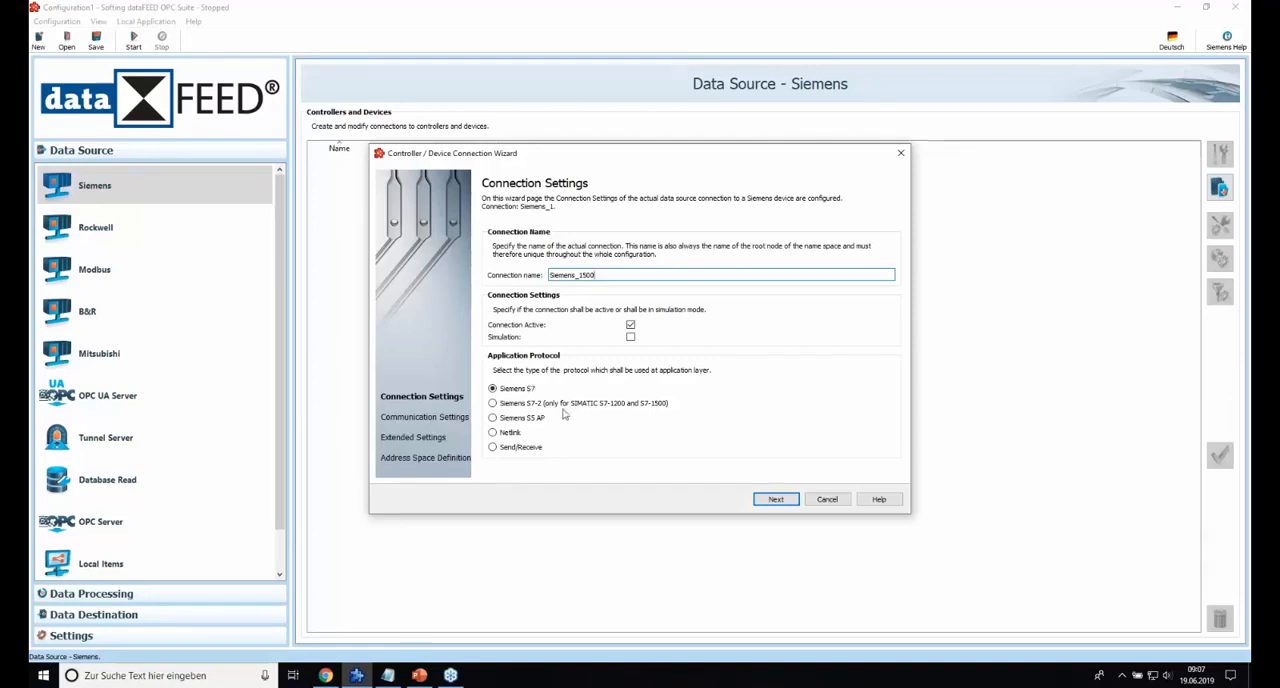
left_click(492, 405)
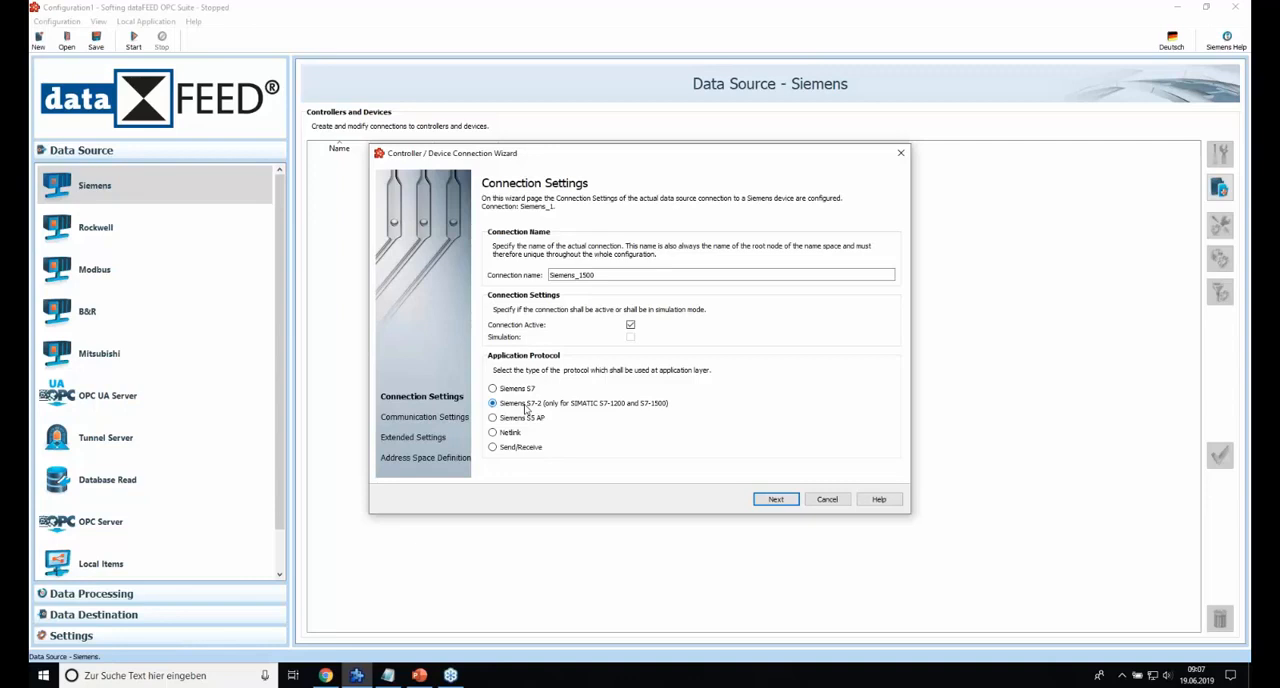
left_click(776, 499)
Set the connection's destination address to 192.168.25.8 and run the connection test.
left_click_drag(600, 325, 560, 324)
type("192.168.25.8")
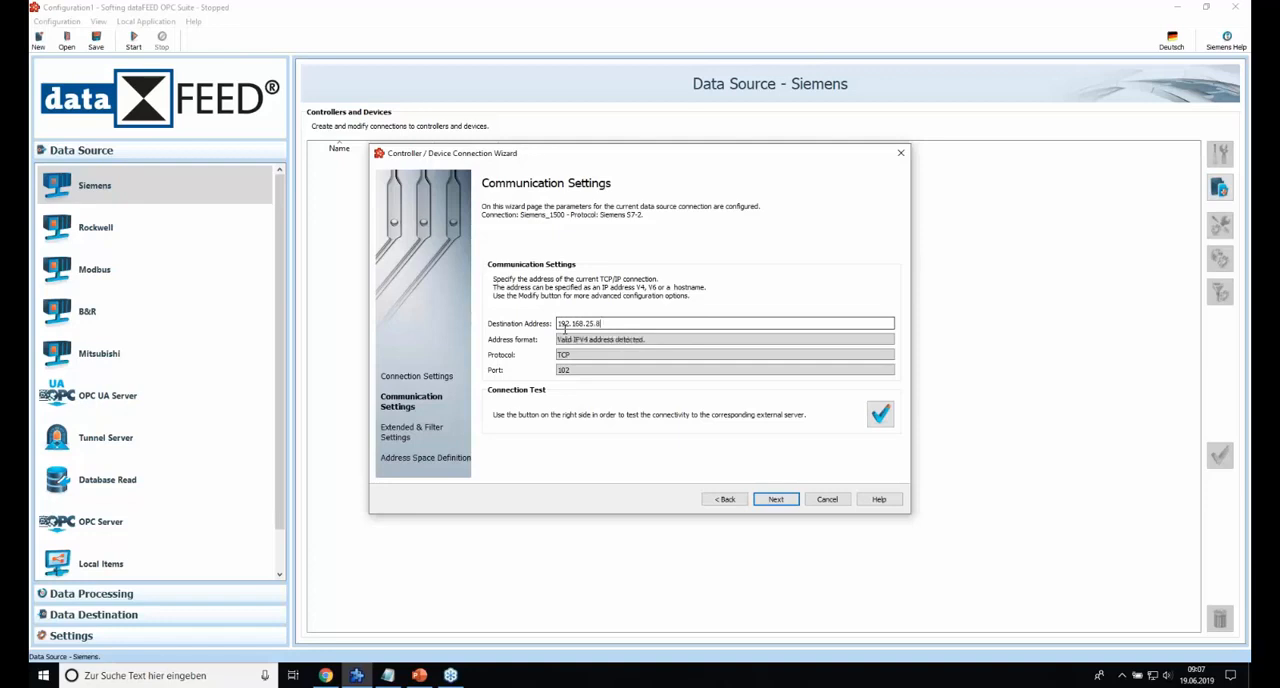
left_click(880, 414)
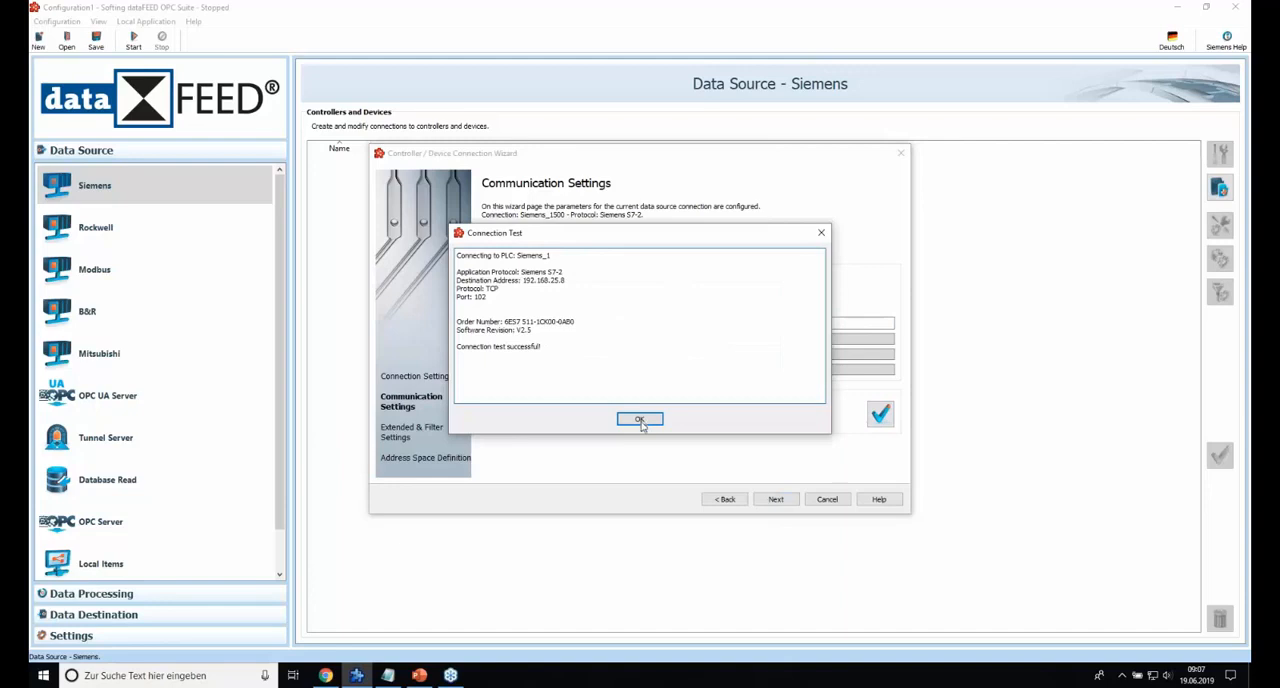
left_click(643, 420)
Keep the filter disabled, browse the PLC's DataBlocks in the address space definition and finish the Siemens_1500 connection.
left_click(777, 499)
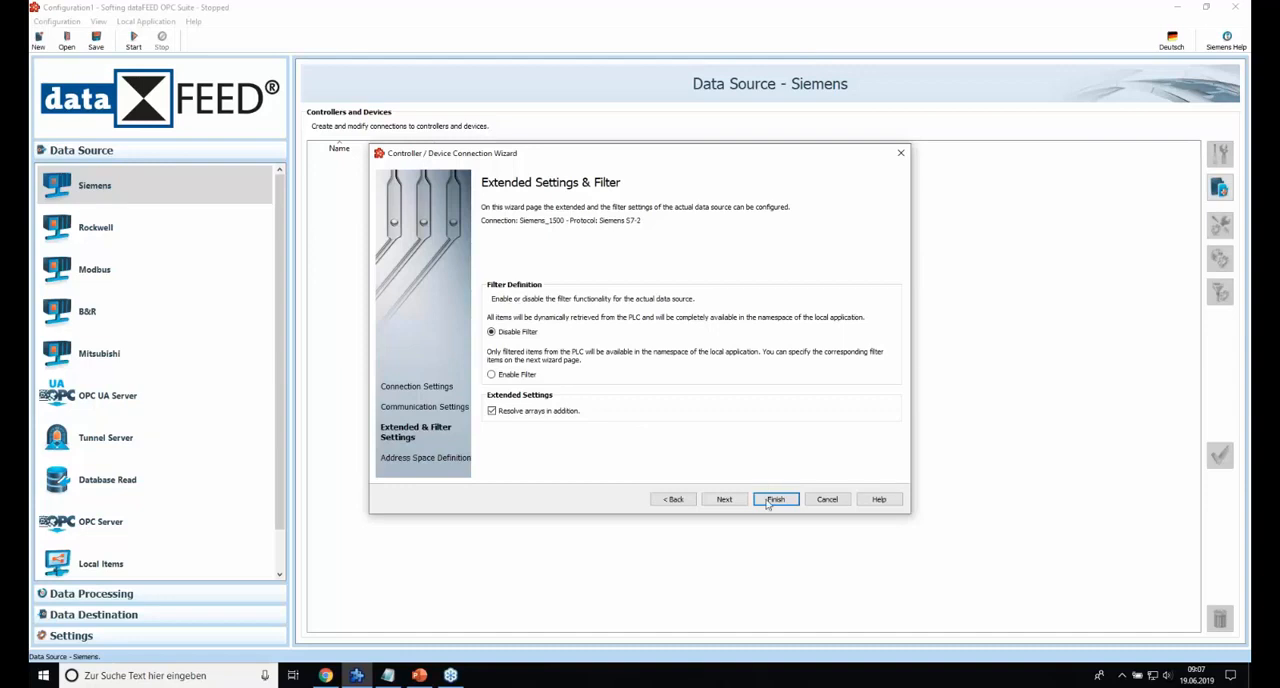
left_click(724, 499)
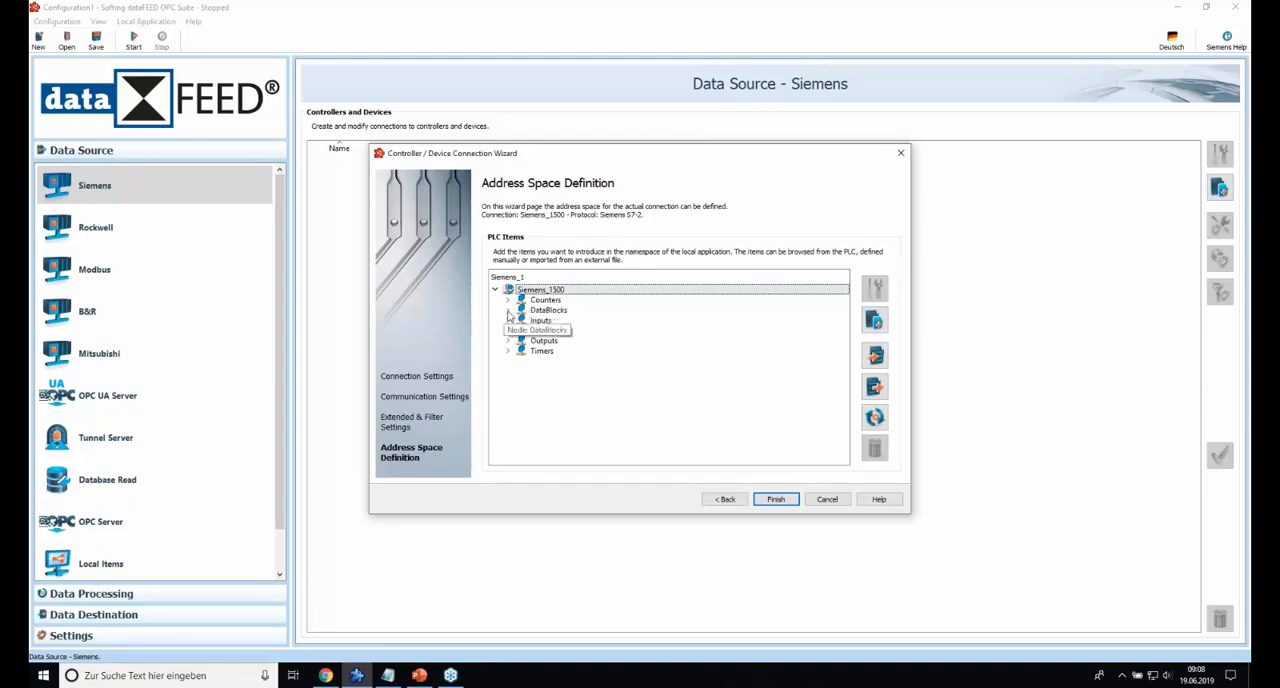
left_click(508, 311)
scroll(531, 336, "down", 1)
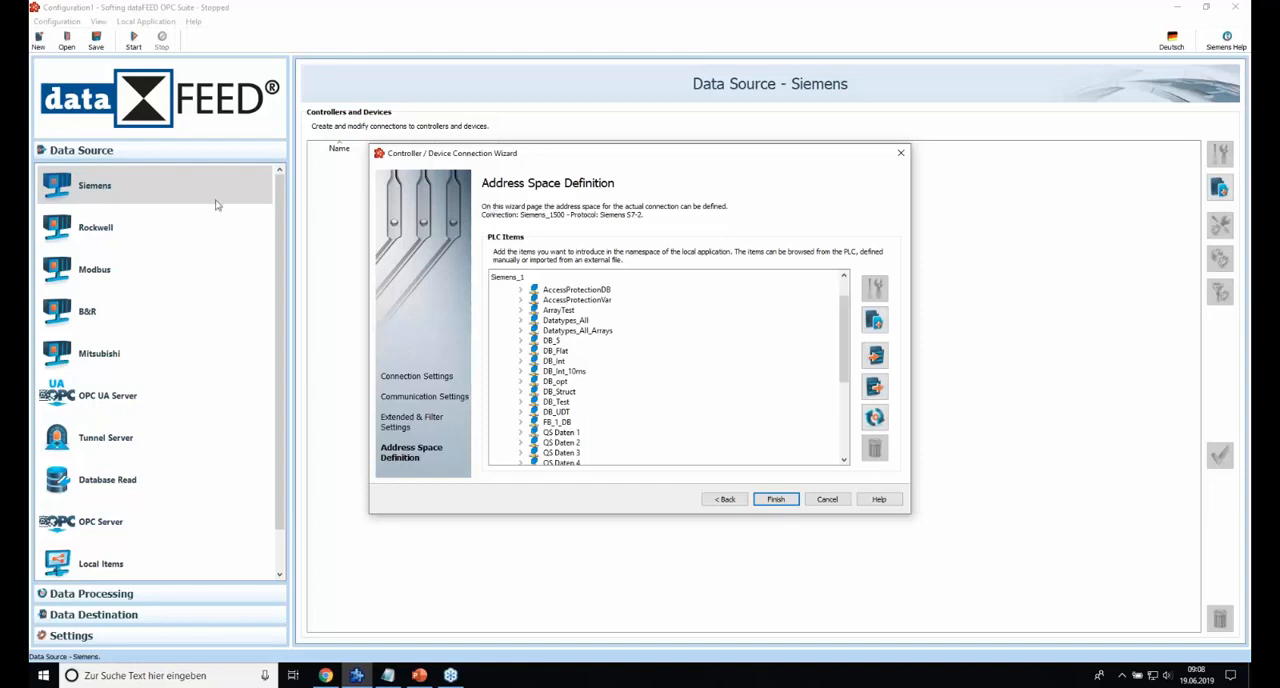
left_click(785, 500)
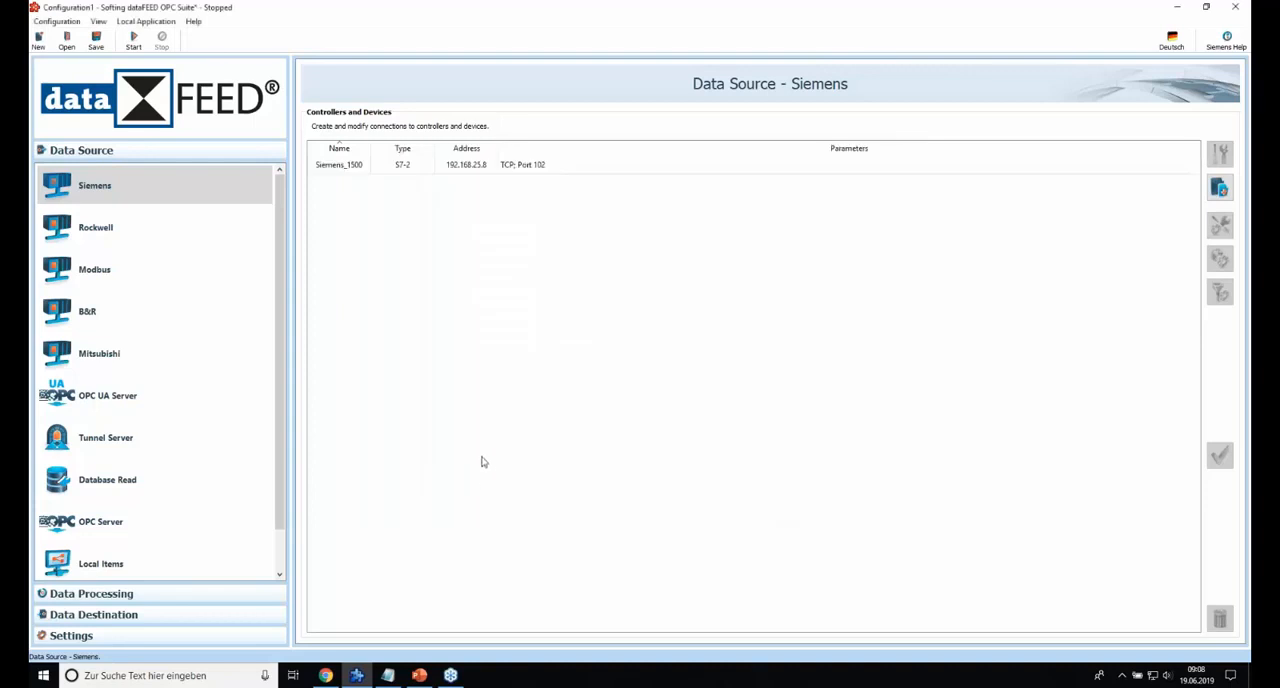
Switch to the Azure portal in the browser, find the IoT Hub service by searching for iot, and open the Softing-IoT-Hub-SalesDemo hub.
left_click(331, 681)
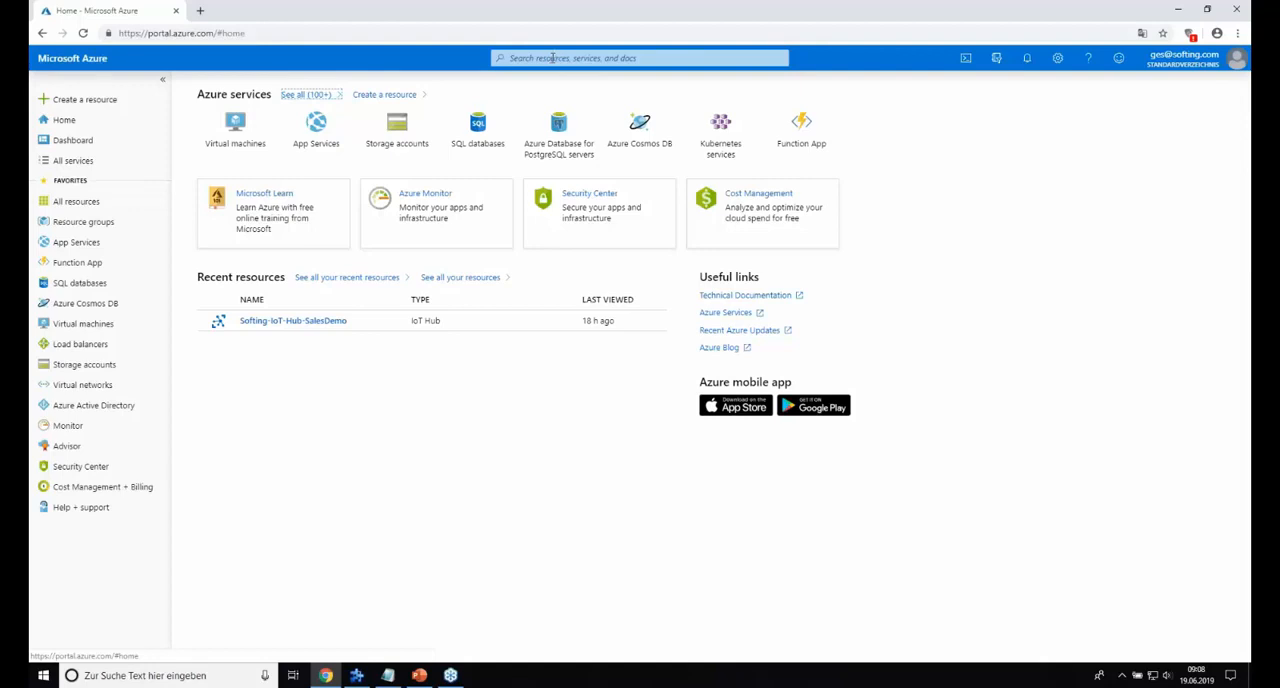
left_click(560, 57)
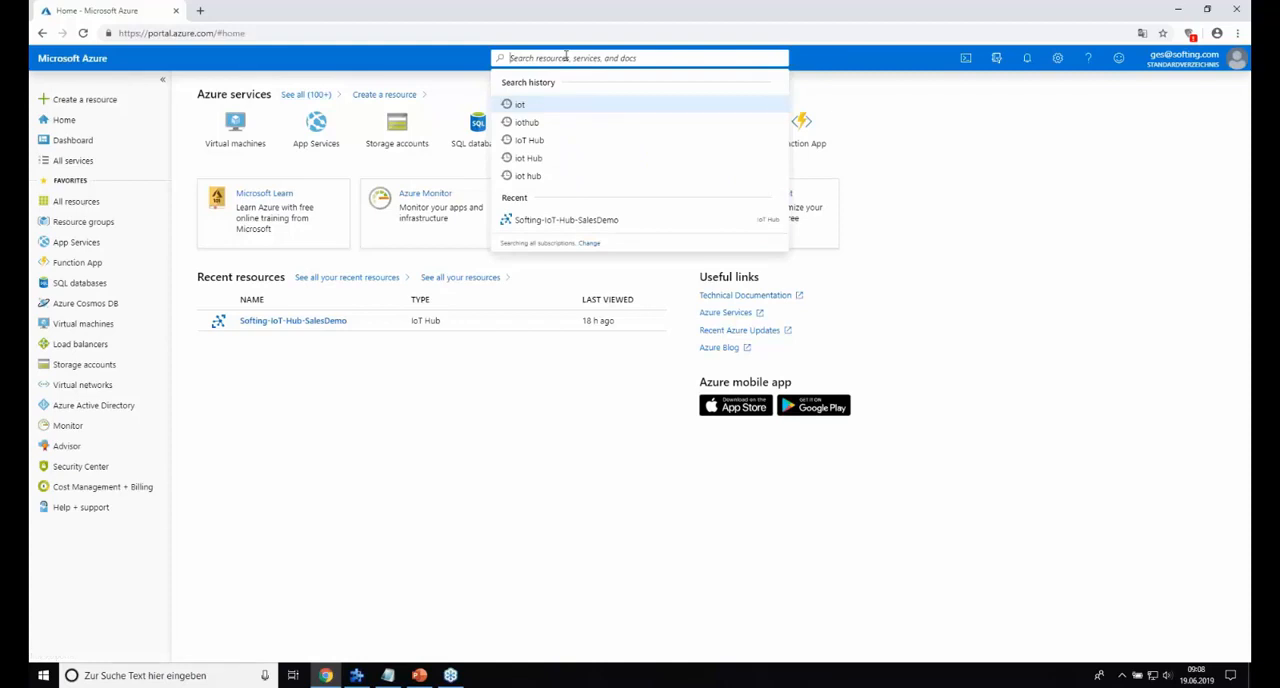
type("i")
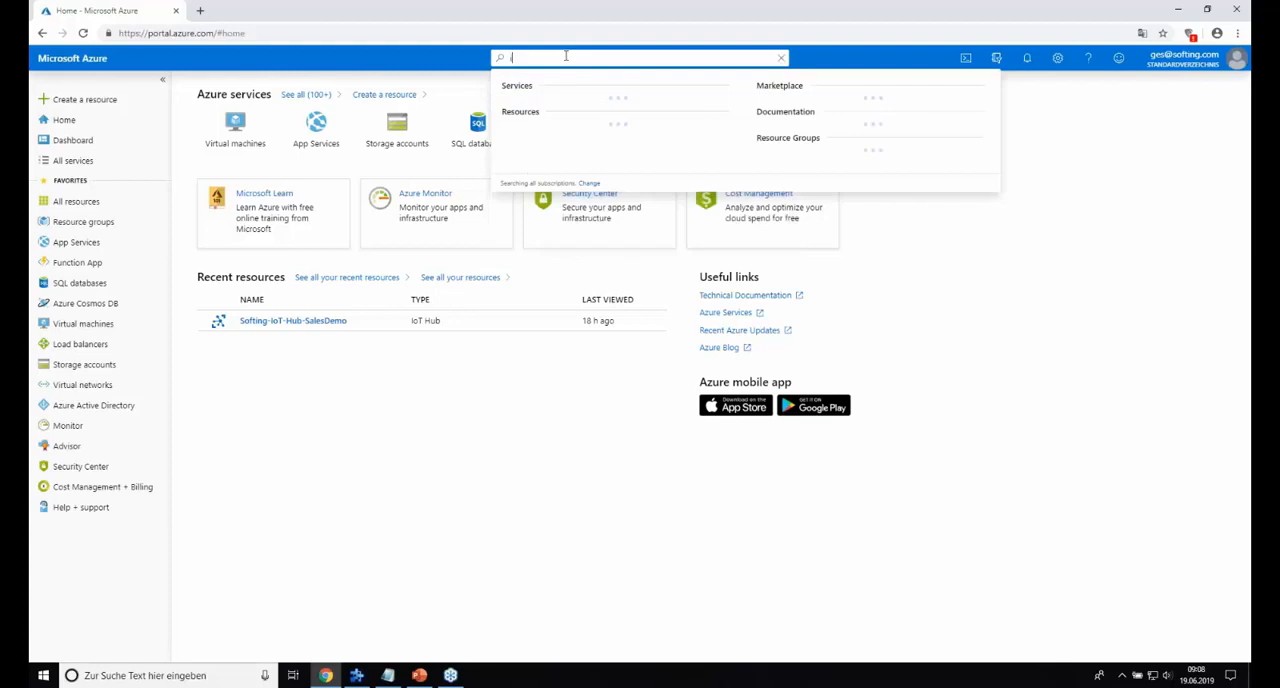
type("ot")
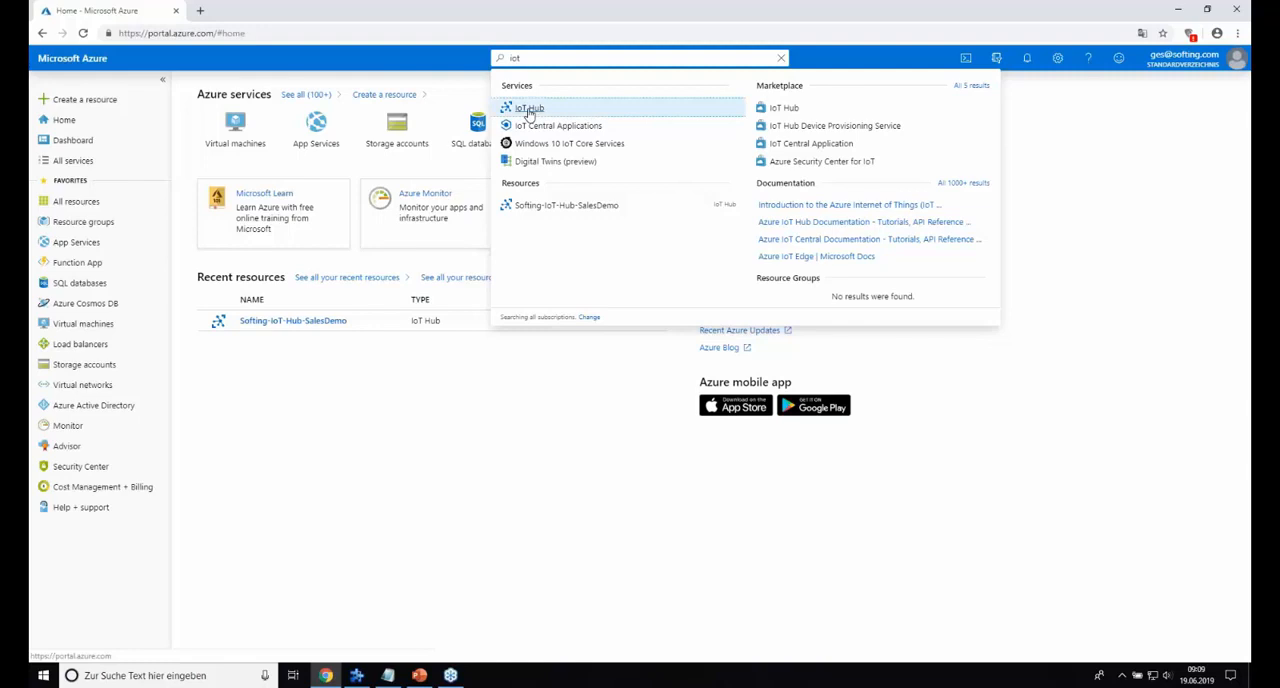
left_click(530, 110)
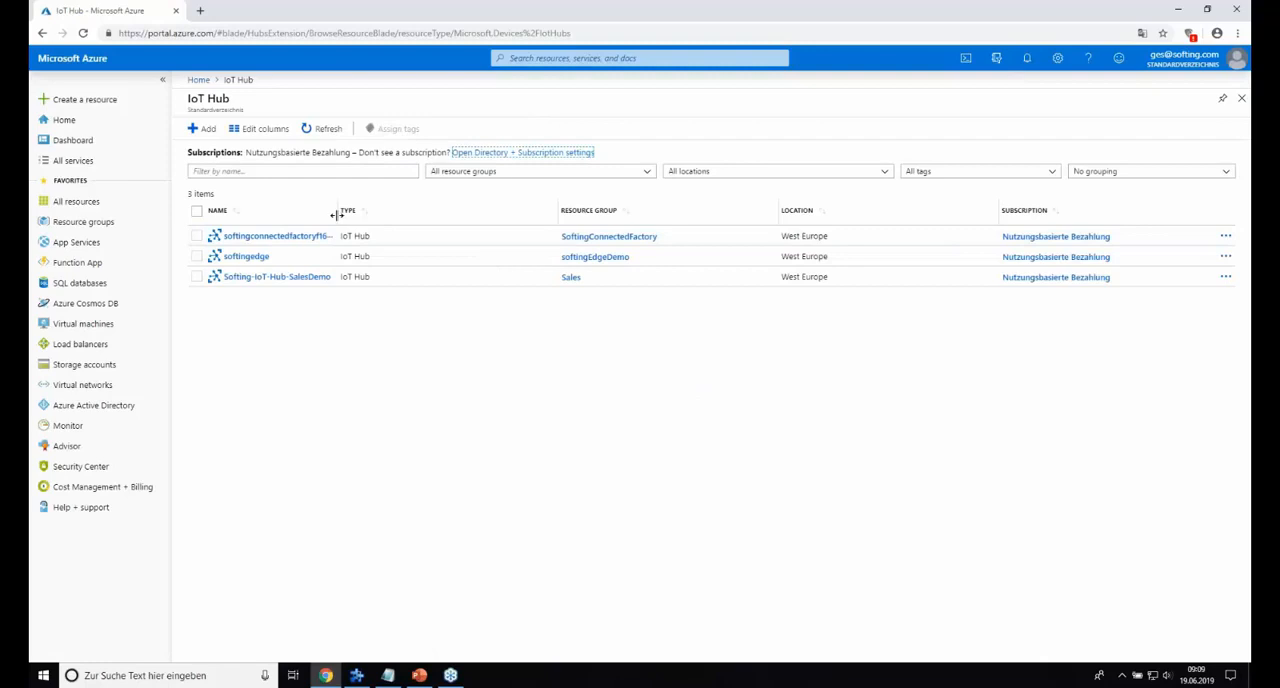
left_click_drag(337, 215, 367, 215)
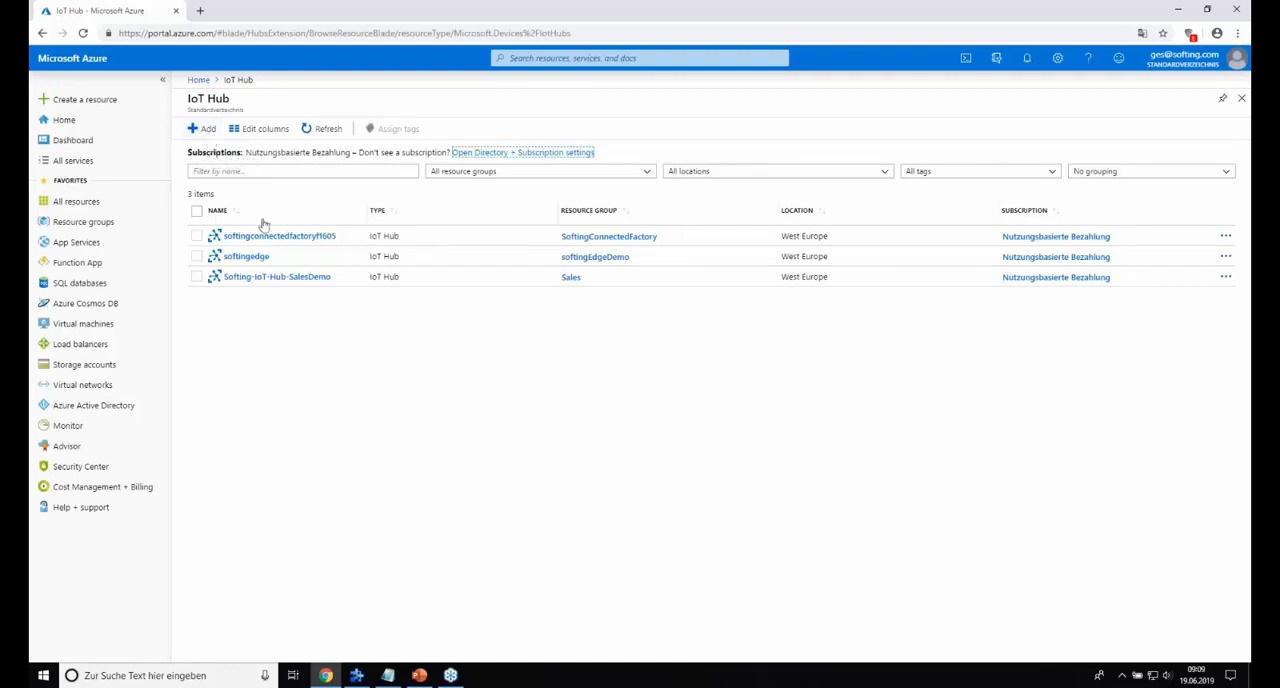
left_click(297, 279)
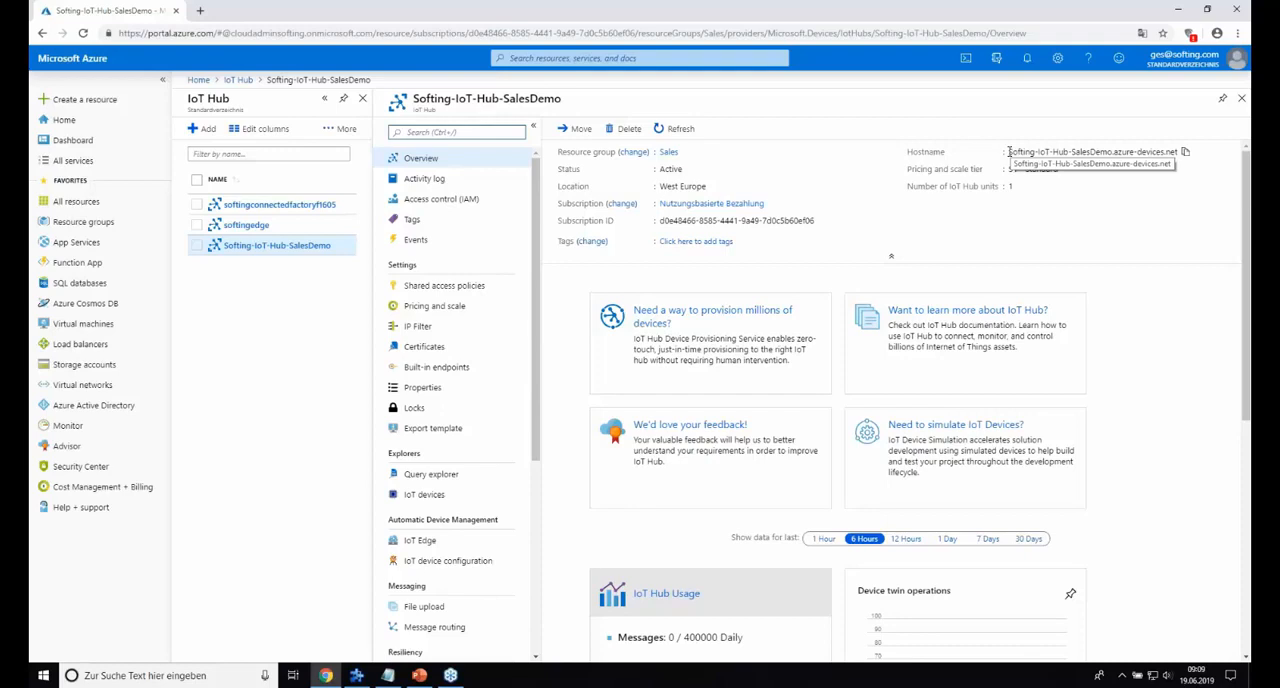
Copy the hostname of the Softing-IoT-Hub-SalesDemo hub and paste it into the other open window.
left_click_drag(1009, 151, 1055, 151)
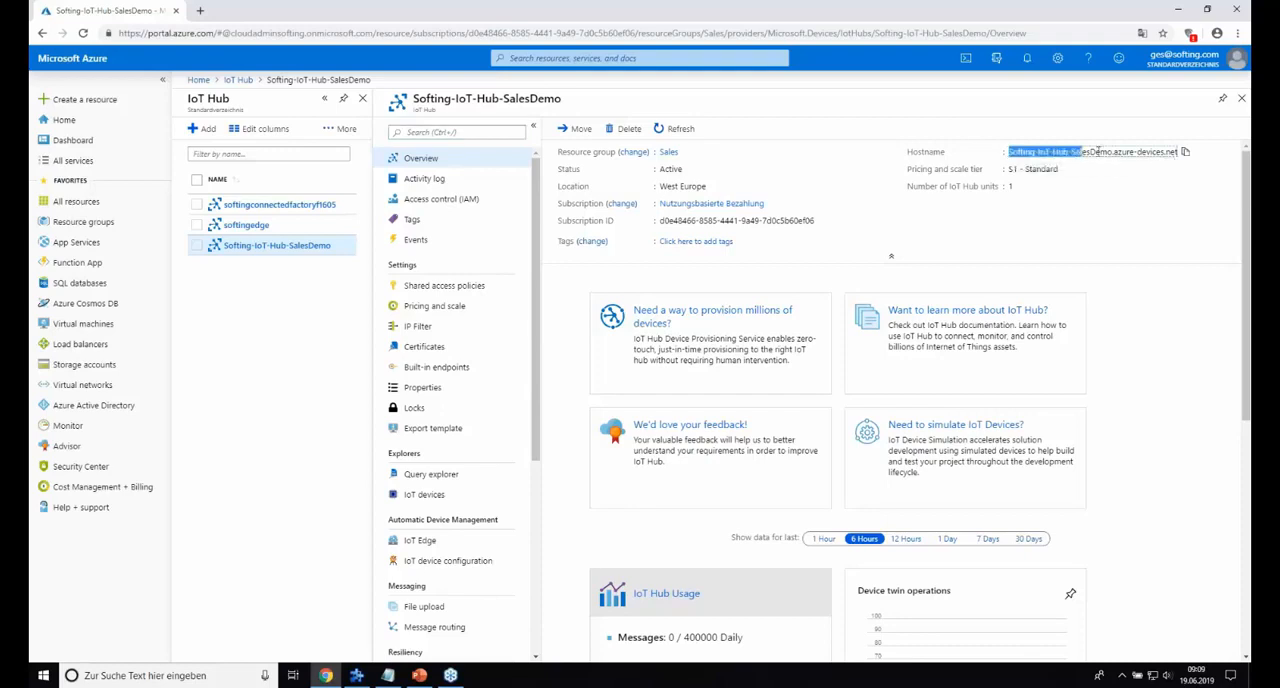
key("alt+Tab")
type("Softing-IoT-Hub-SalesDemo.azure-devices.net")
left_click(891, 189)
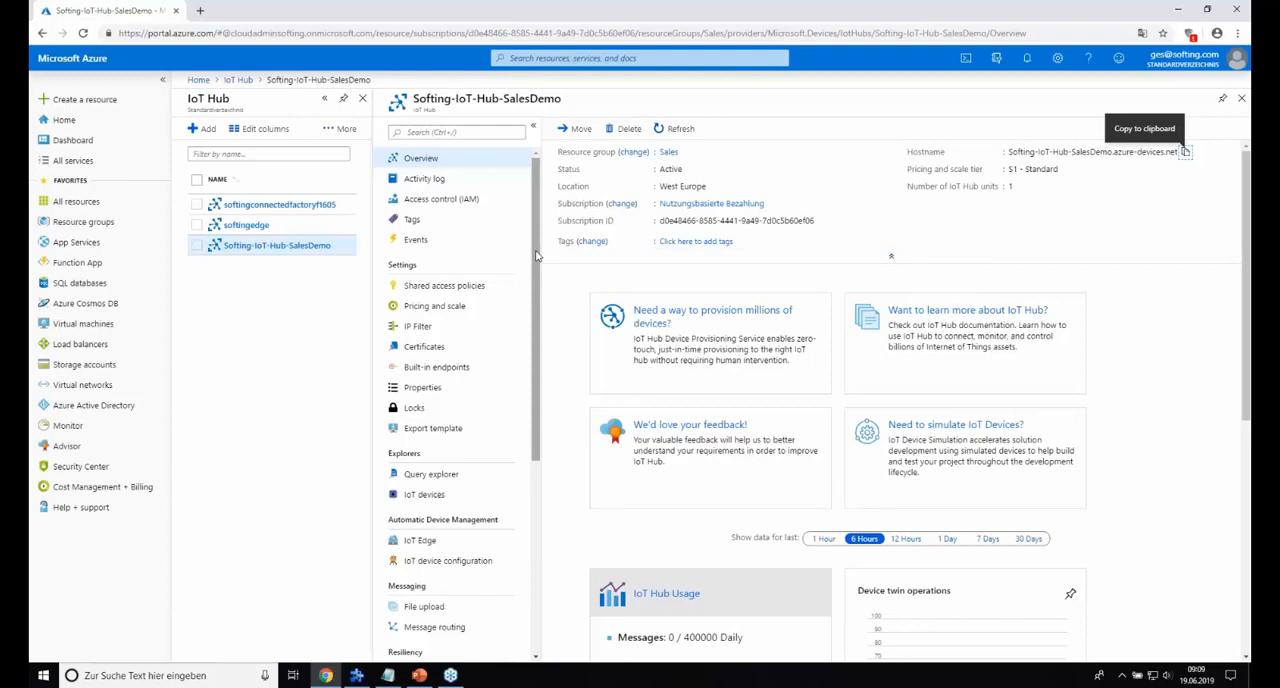
Open the IoT devices list of the Softing-IoT-Hub-SalesDemo hub.
scroll(536, 256, "down", 1)
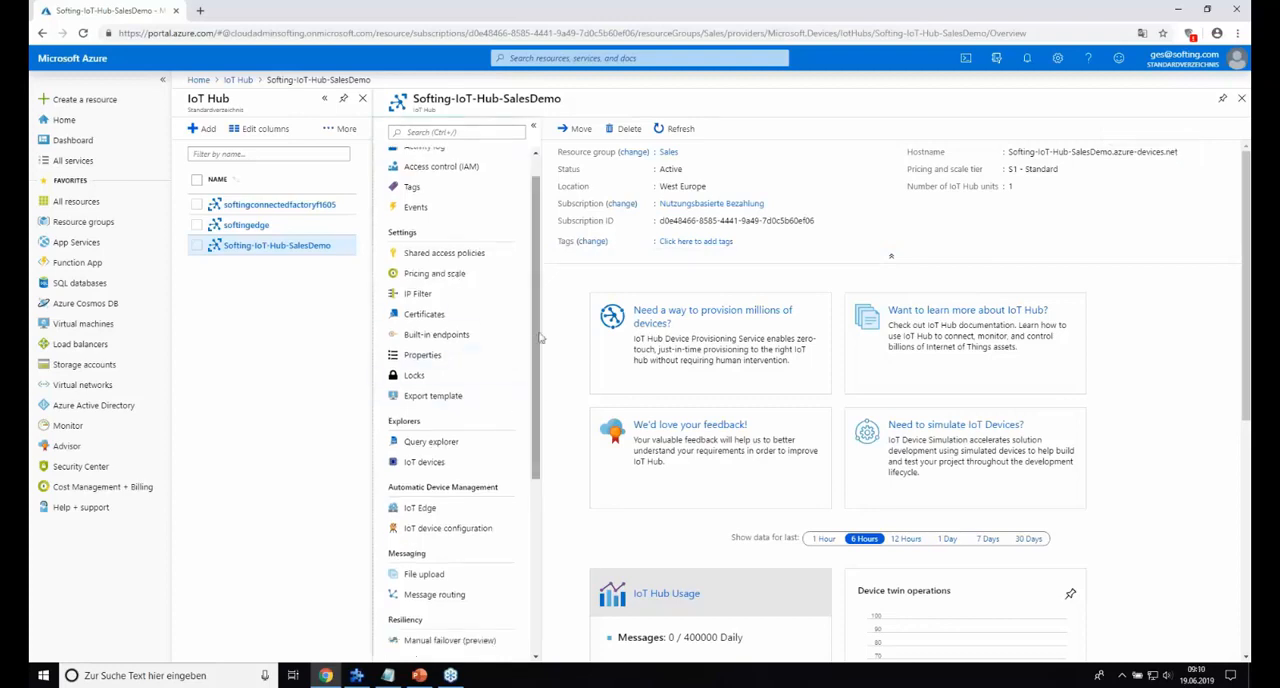
scroll(540, 337, "down", 3)
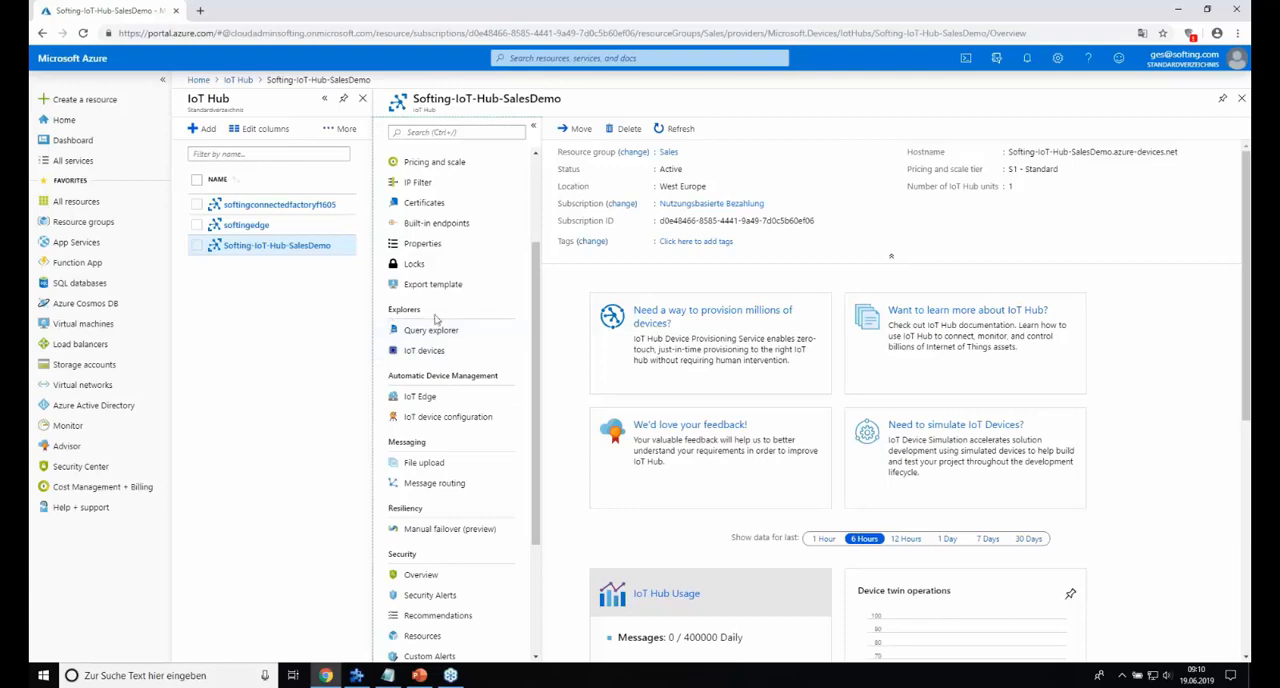
left_click(427, 357)
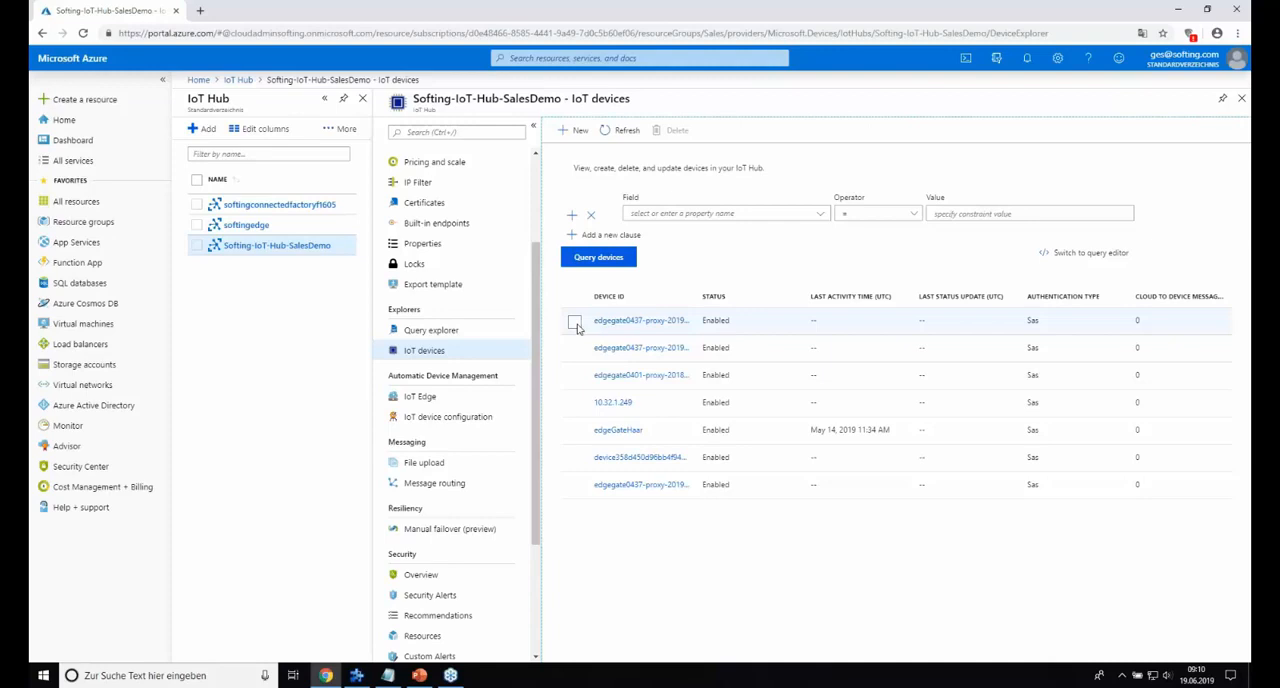
Create a new IoT device with the device ID PLCSiemens, keeping symmetric key authentication and auto-generated keys.
left_click(574, 131)
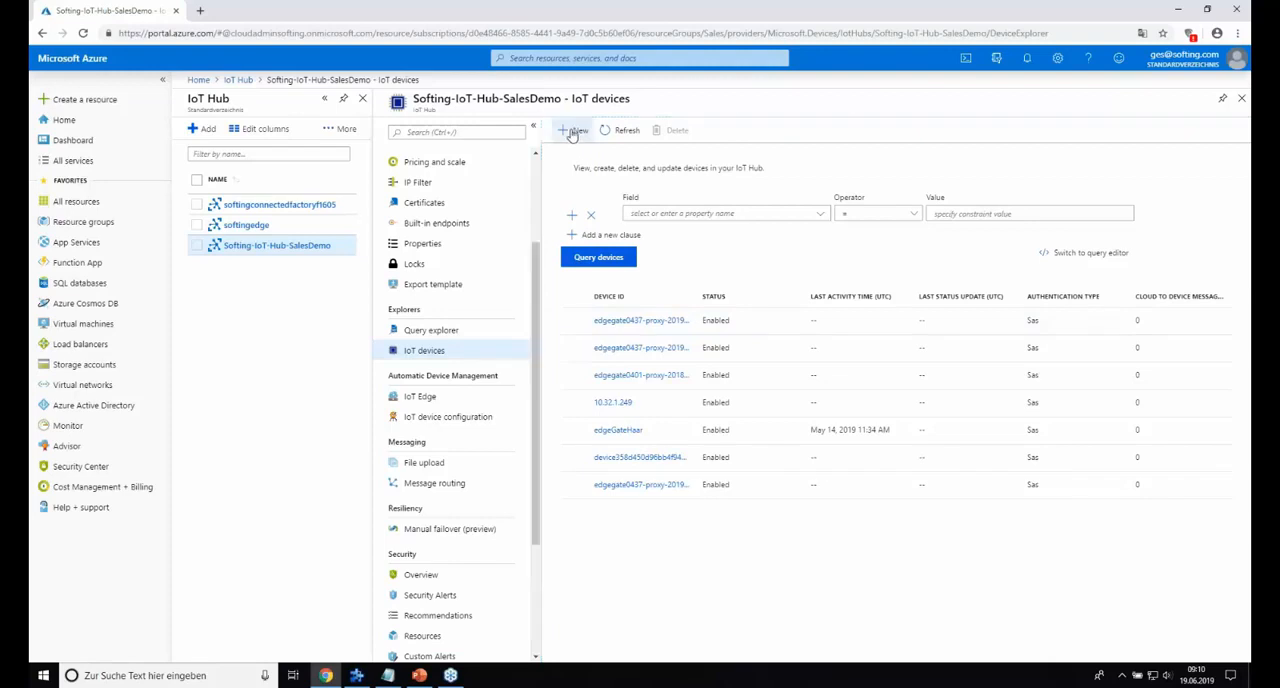
type("PLCSiemens")
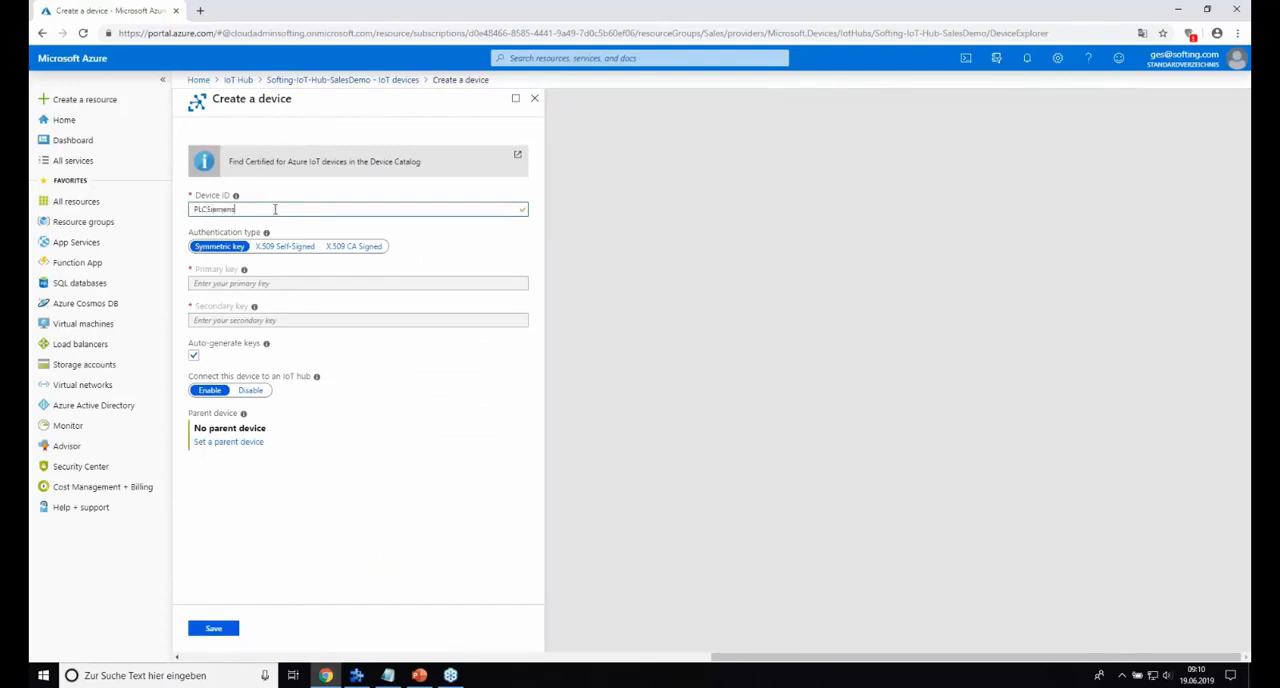
left_click_drag(243, 207, 190, 209)
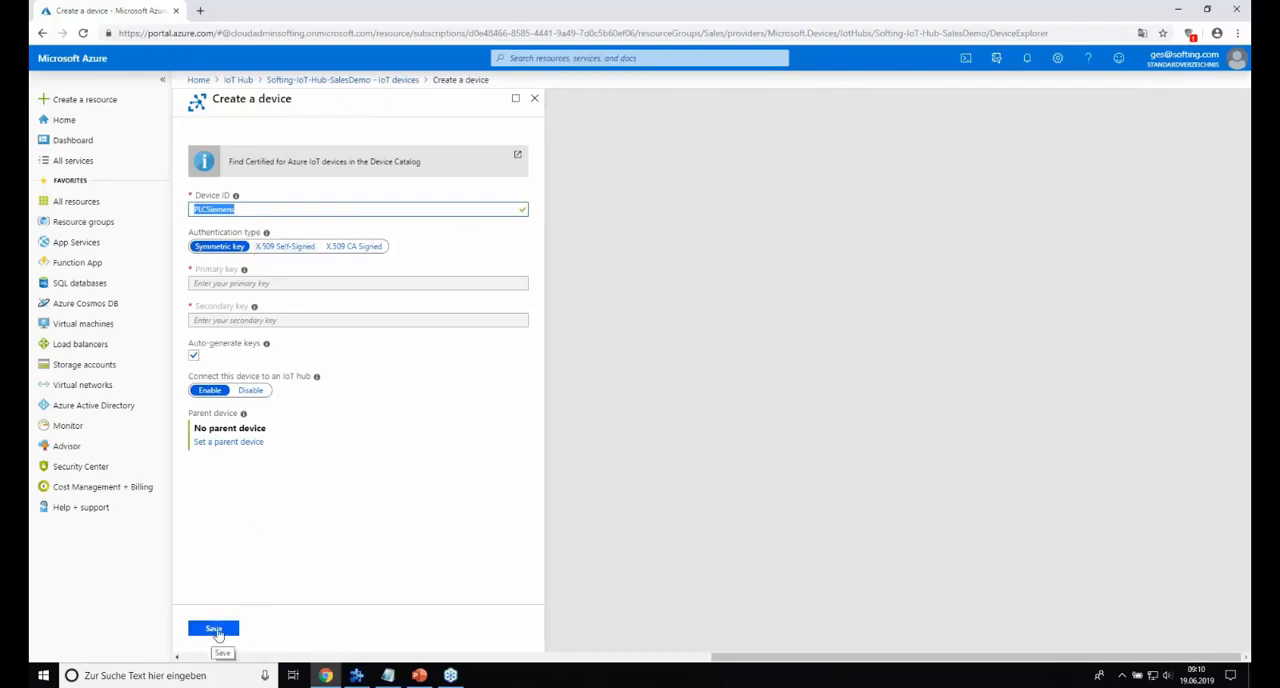
left_click(216, 630)
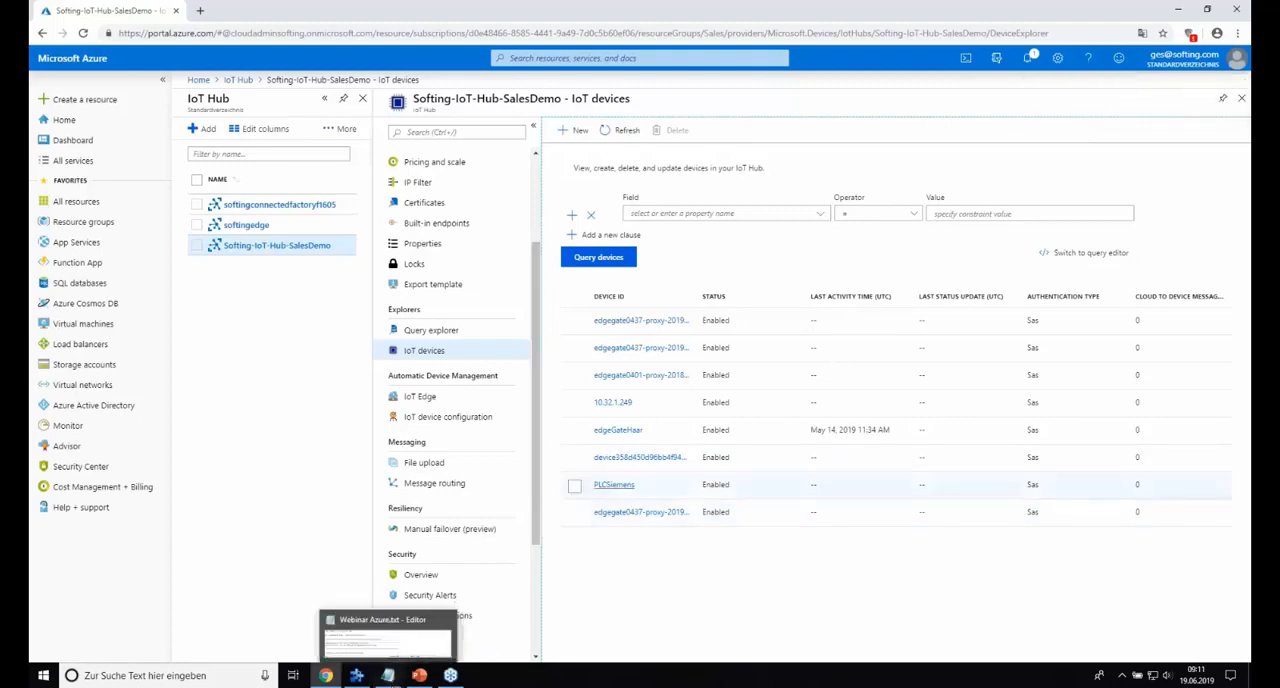
Return to the dataFEED OPC Suite and open the MQTT Broker data destination.
left_click(1181, 12)
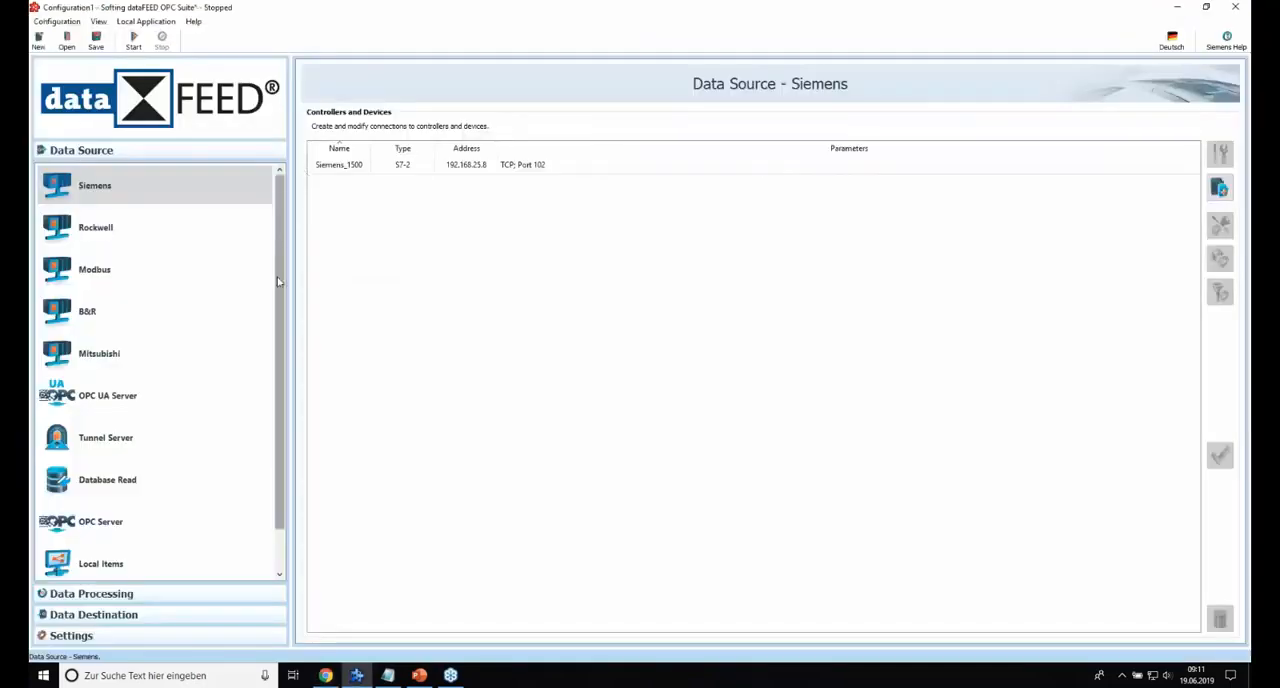
scroll(278, 282, "down", 1)
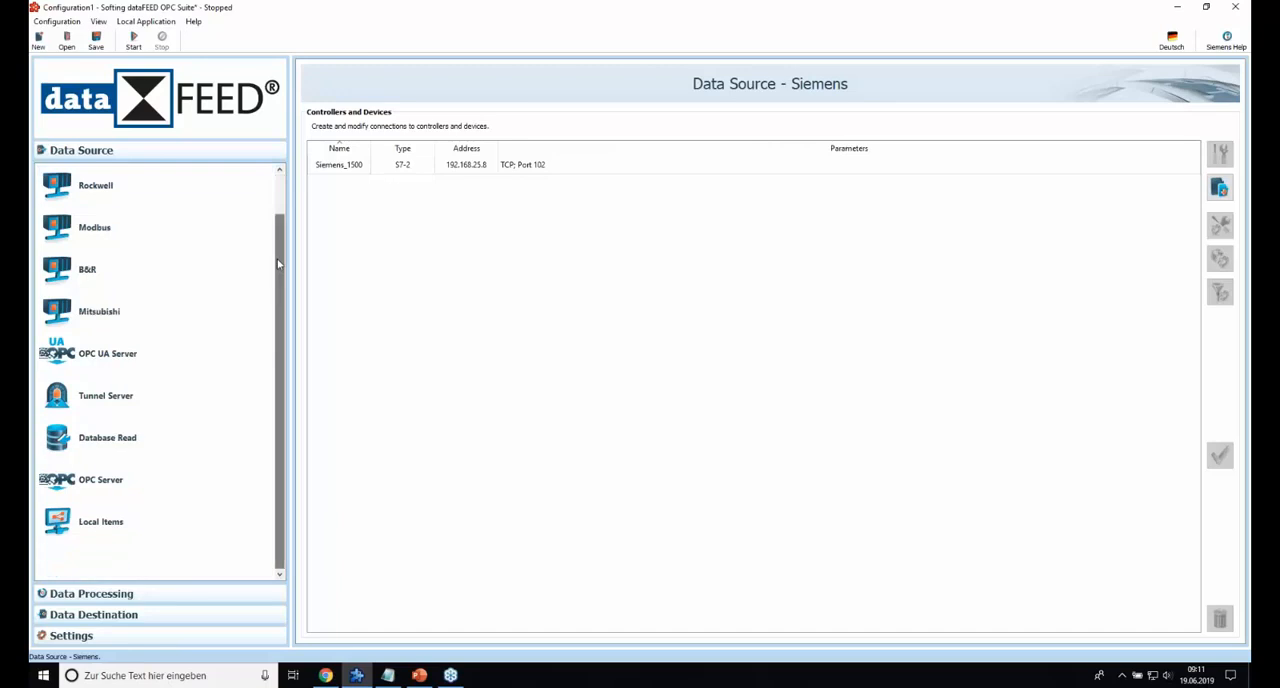
scroll(237, 185, "up", 1)
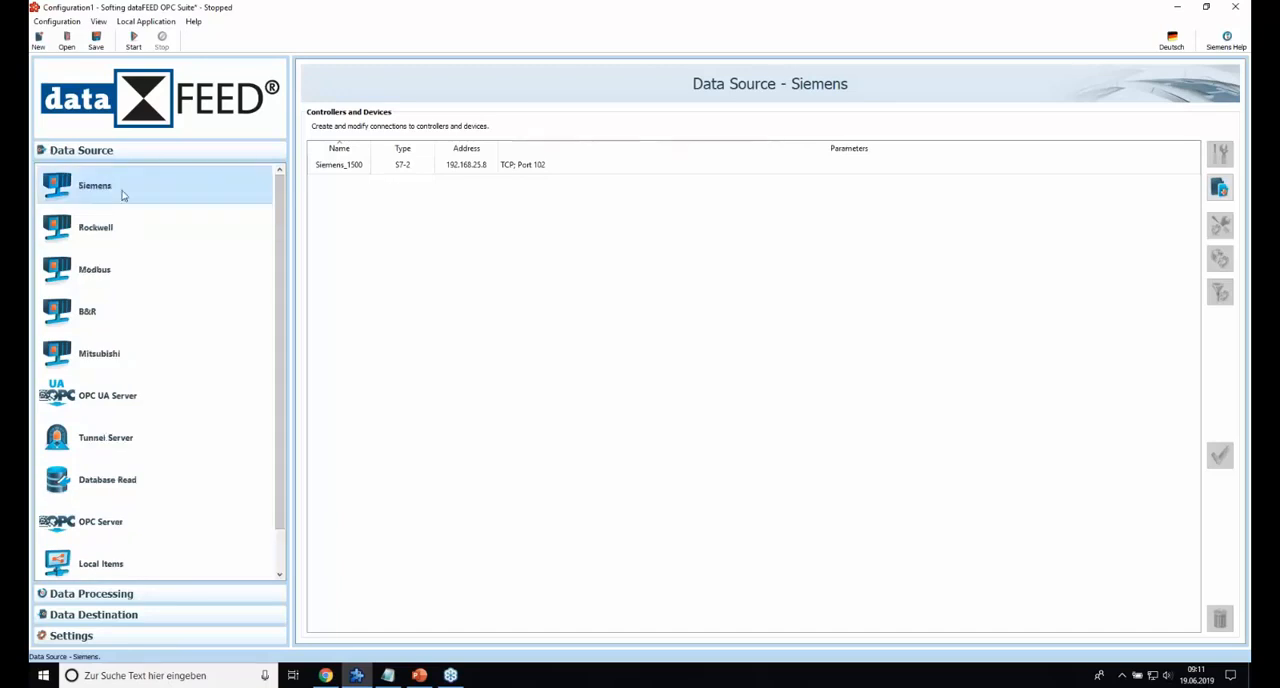
left_click(105, 616)
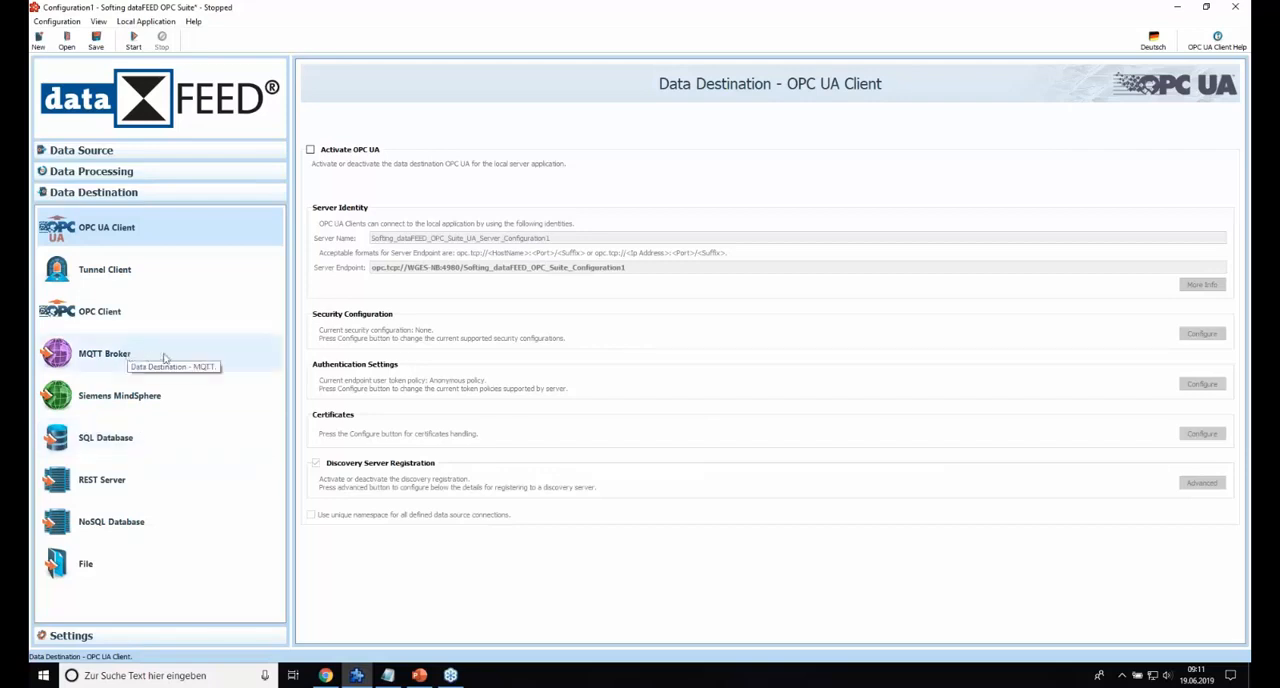
left_click(105, 363)
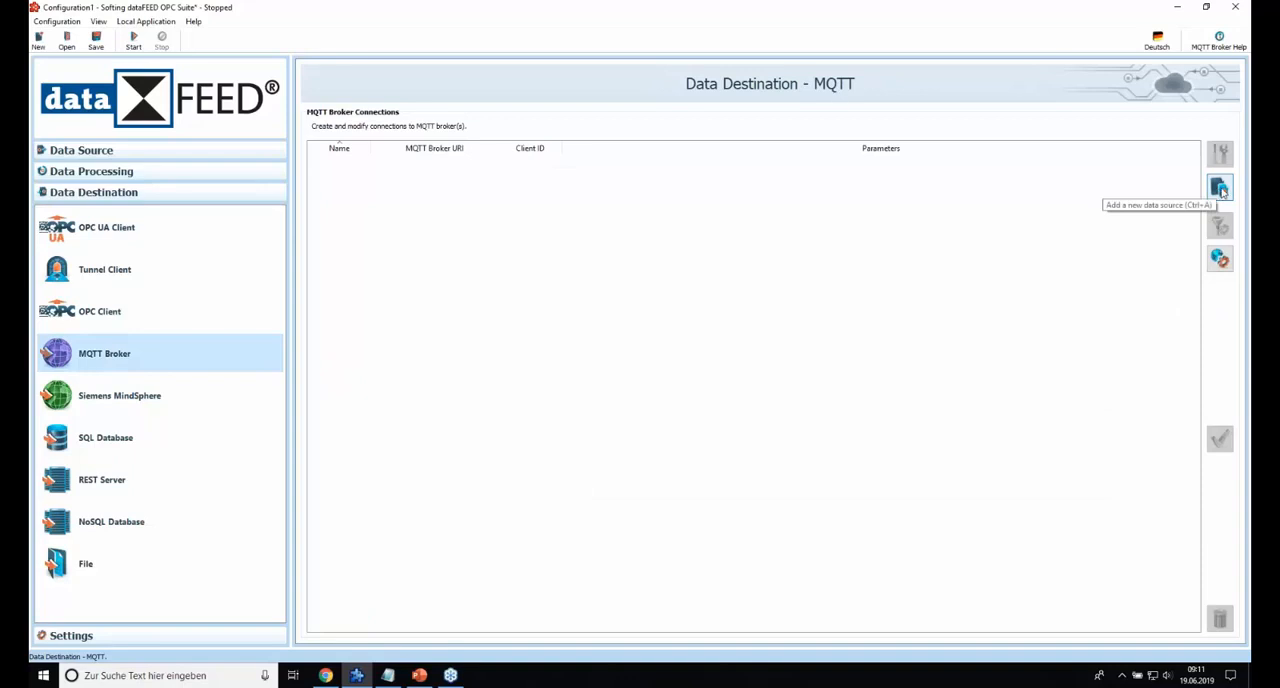
Add a new MQTT broker connection and name it MQTT_Azure.
left_click(1220, 188)
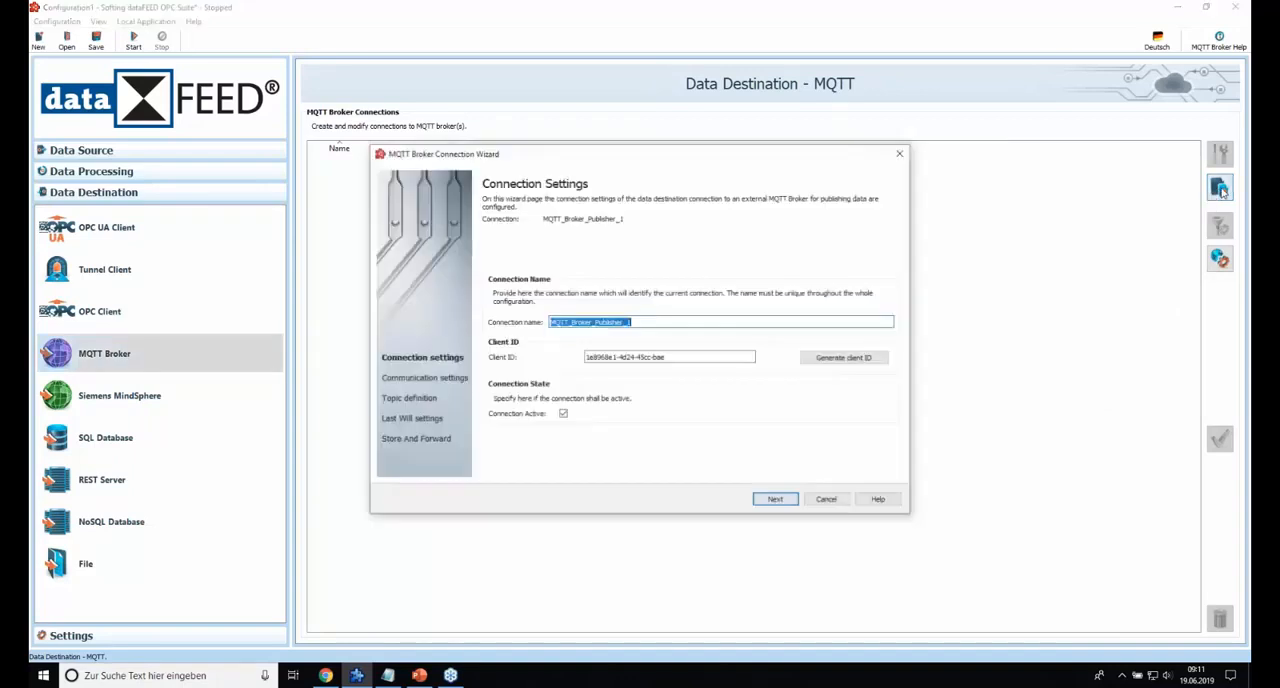
left_click(646, 323)
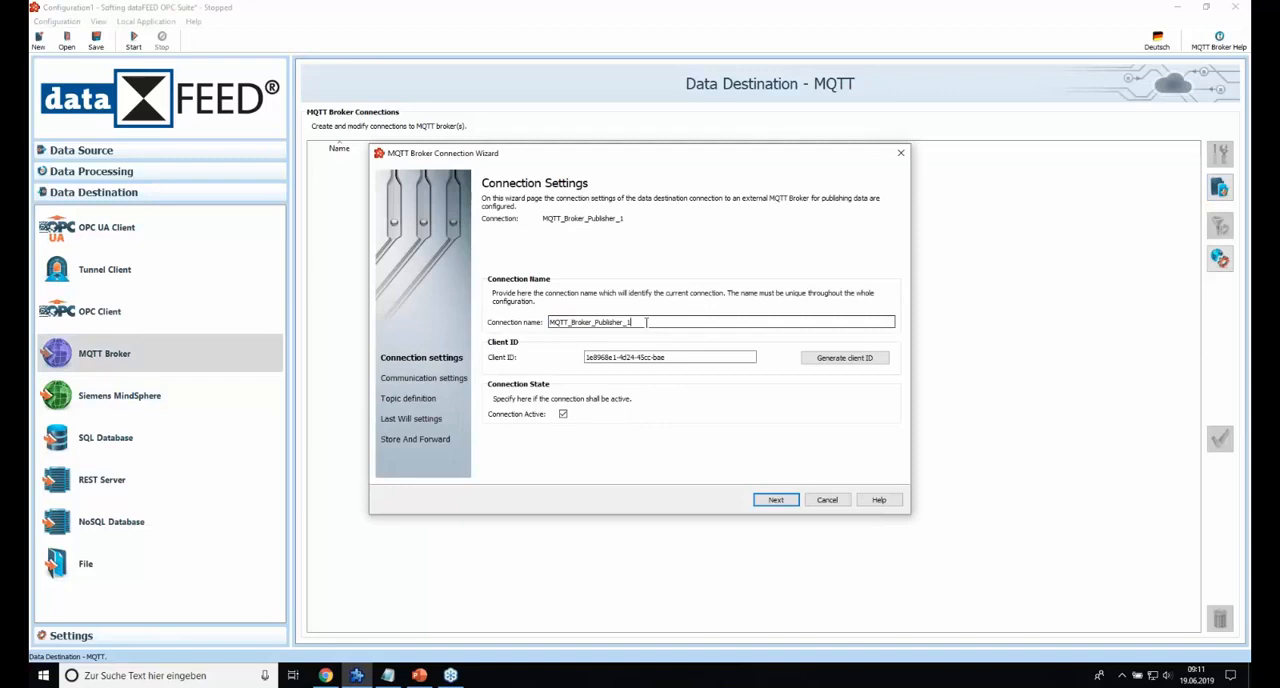
key("BackSpace")
key("BackSpace")
key("BackSpace")
key("BackSpace")
key("BackSpace")
key("BackSpace")
key("BackSpace")
key("BackSpace")
key("BackSpace")
key("BackSpace")
key("BackSpace")
key("BackSpace")
key("BackSpace")
key("BackSpace")
key("BackSpace")
key("BackSpace")
key("BackSpace")
key("BackSpace")
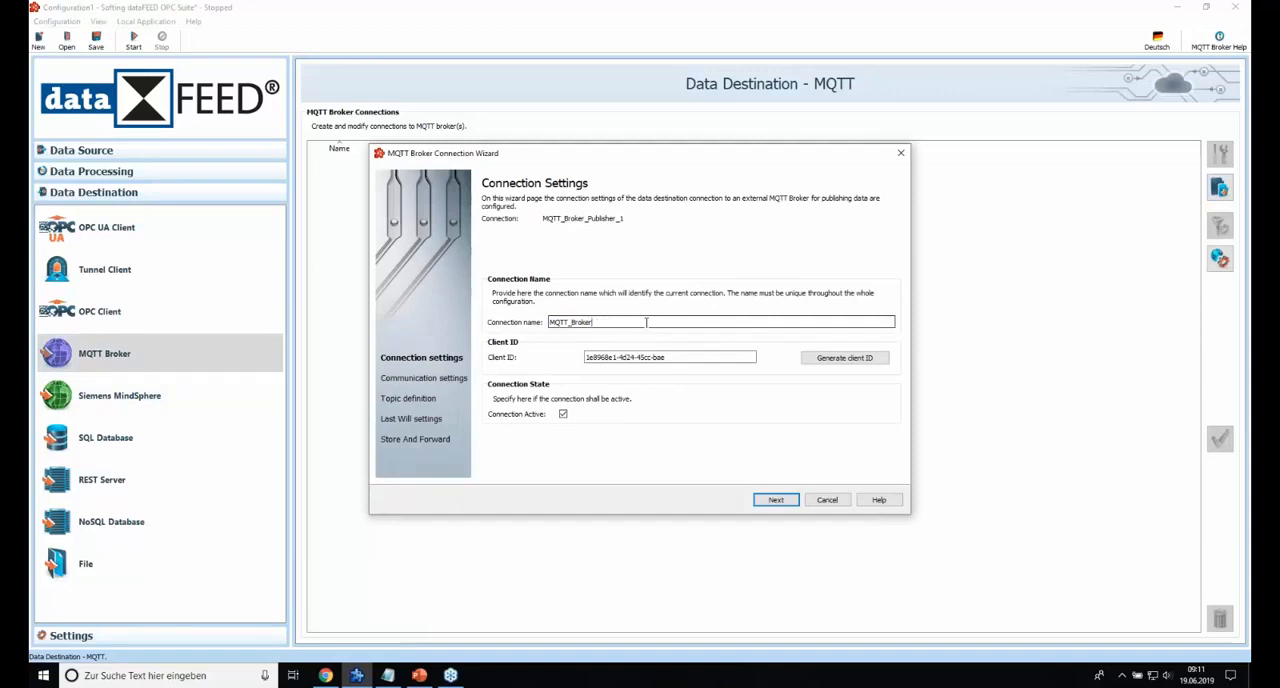
type("Azure")
Replace the generated client ID with PLCSiemens after checking the notes, and continue to the communication settings.
left_click_drag(665, 357, 572, 358)
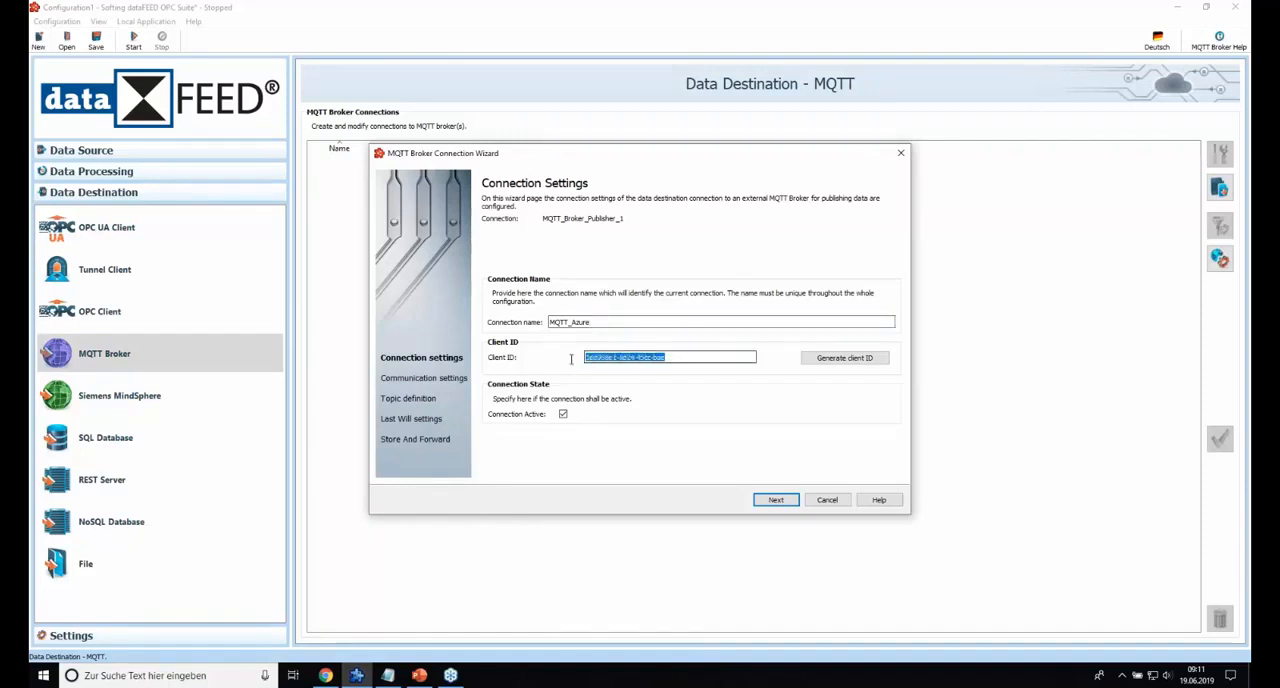
key("Delete")
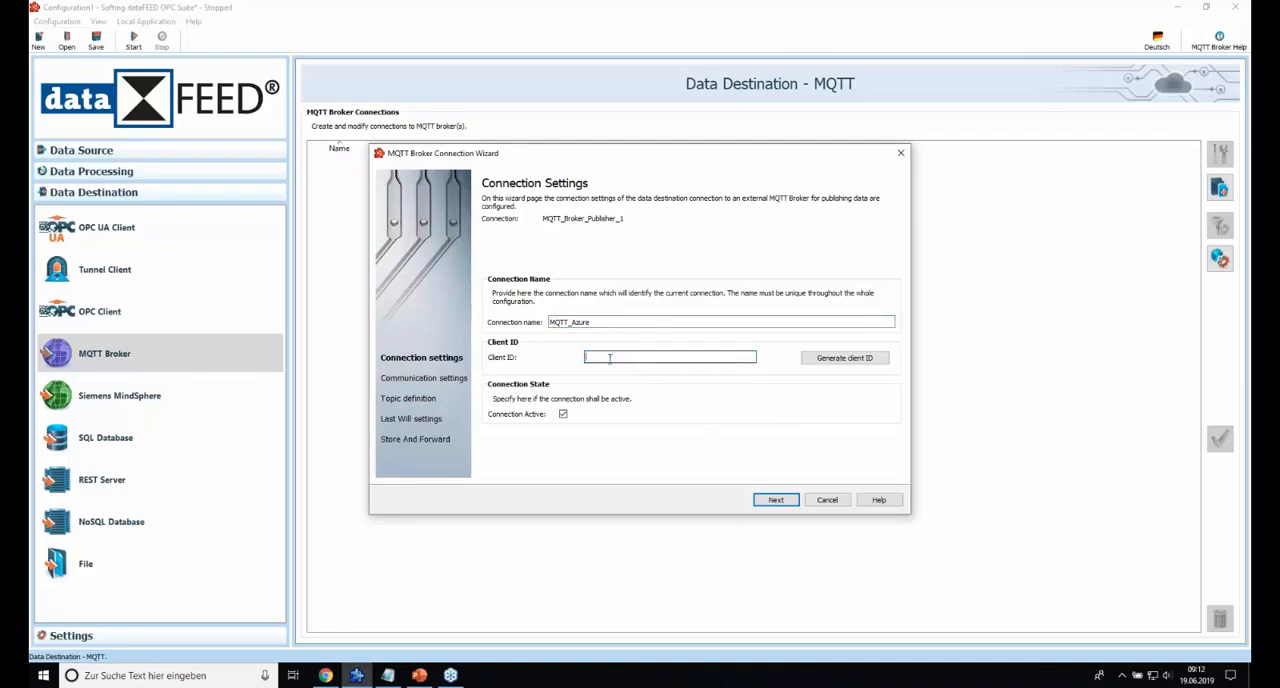
left_click(388, 677)
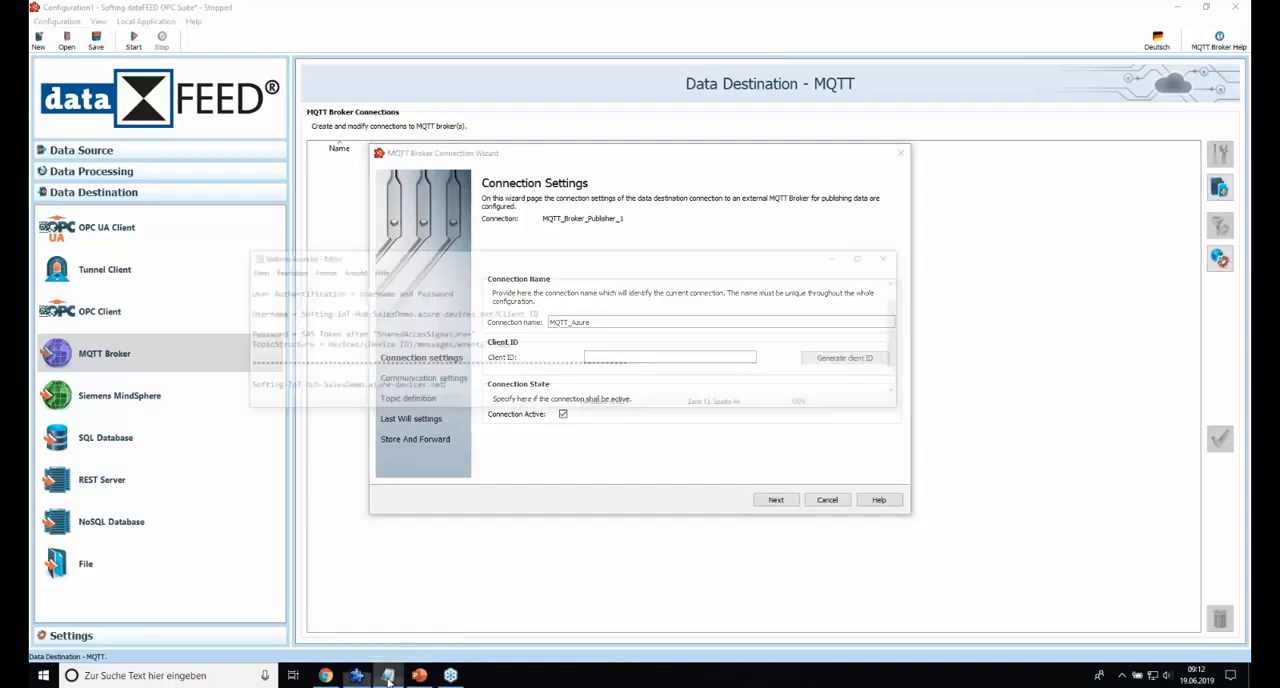
scroll(466, 314, "down", 1)
scroll(466, 314, "up", 2)
left_click(891, 189)
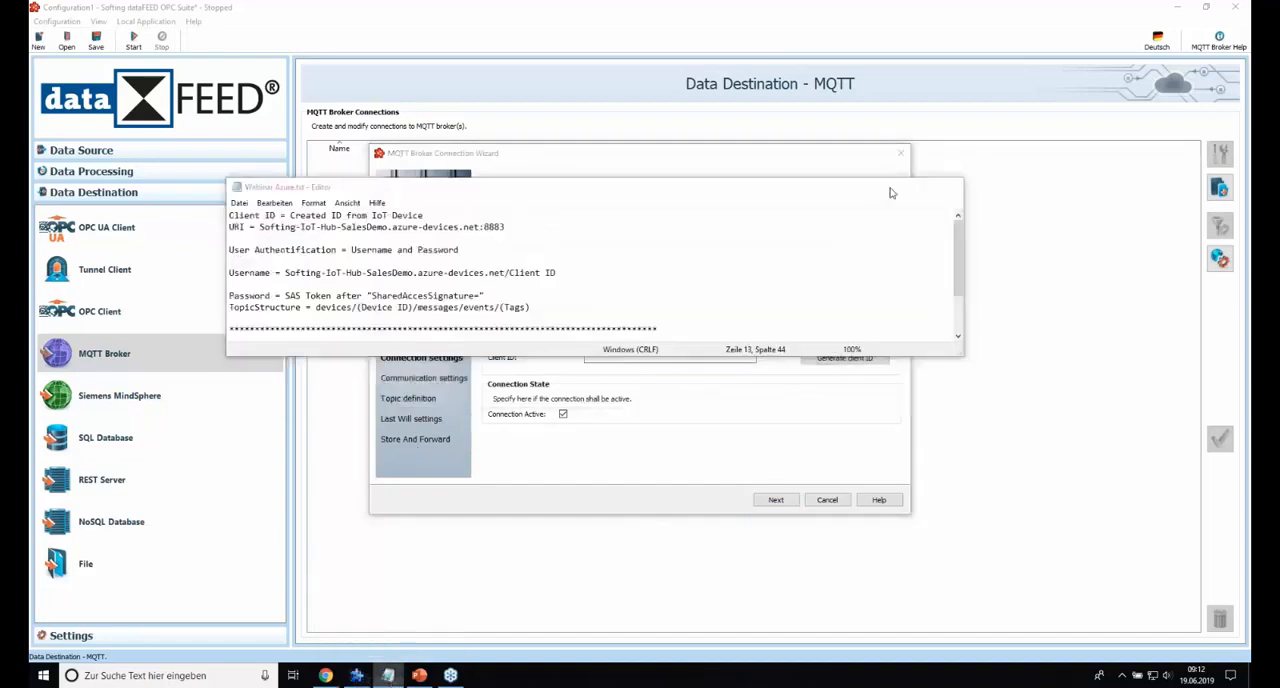
left_click(663, 360)
type("PLCSiemens")
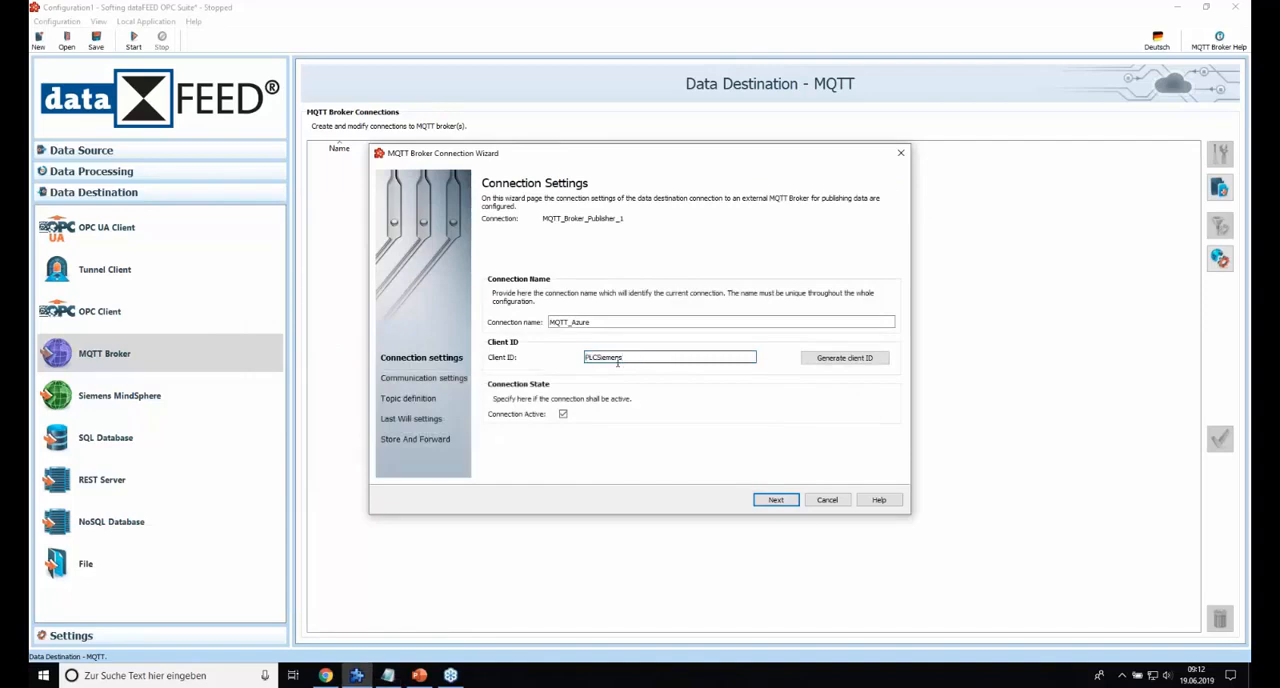
left_click(783, 503)
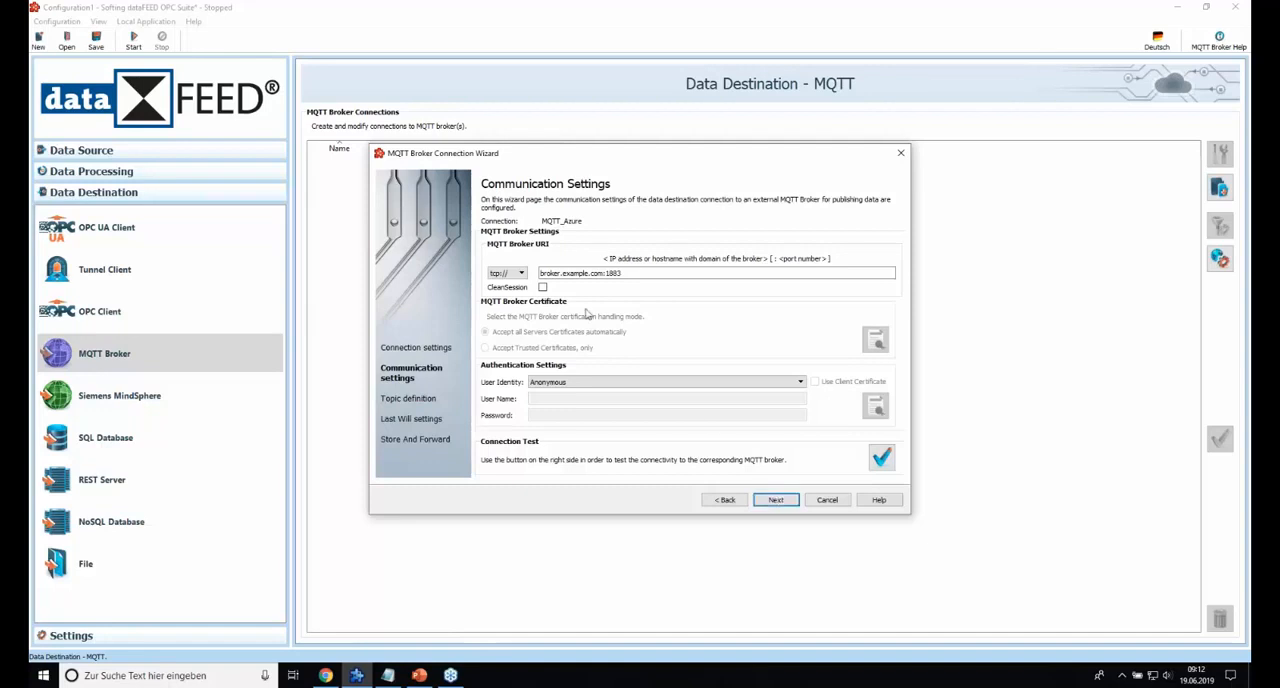
Set the broker URI protocol to ssl:// and copy the hostname Softing-IoT-Hub-SalesDemo.azure-devices.net from the Webinar Azure.txt notes.
left_click(521, 273)
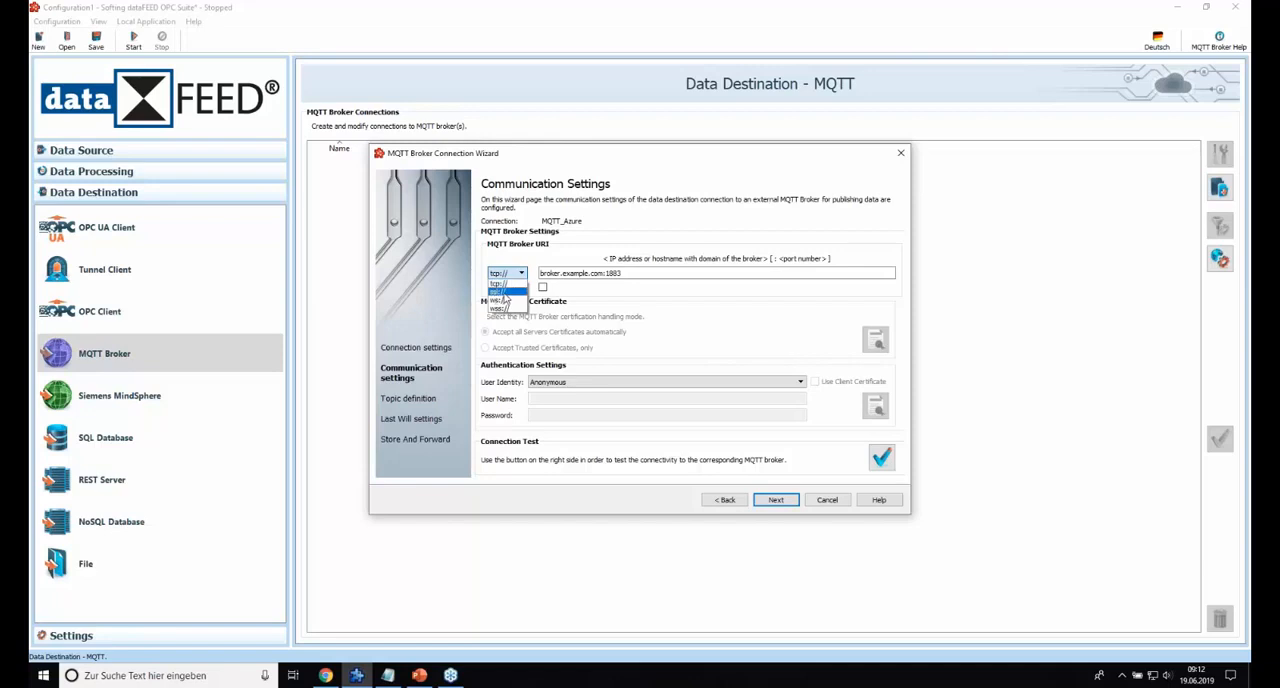
left_click(505, 292)
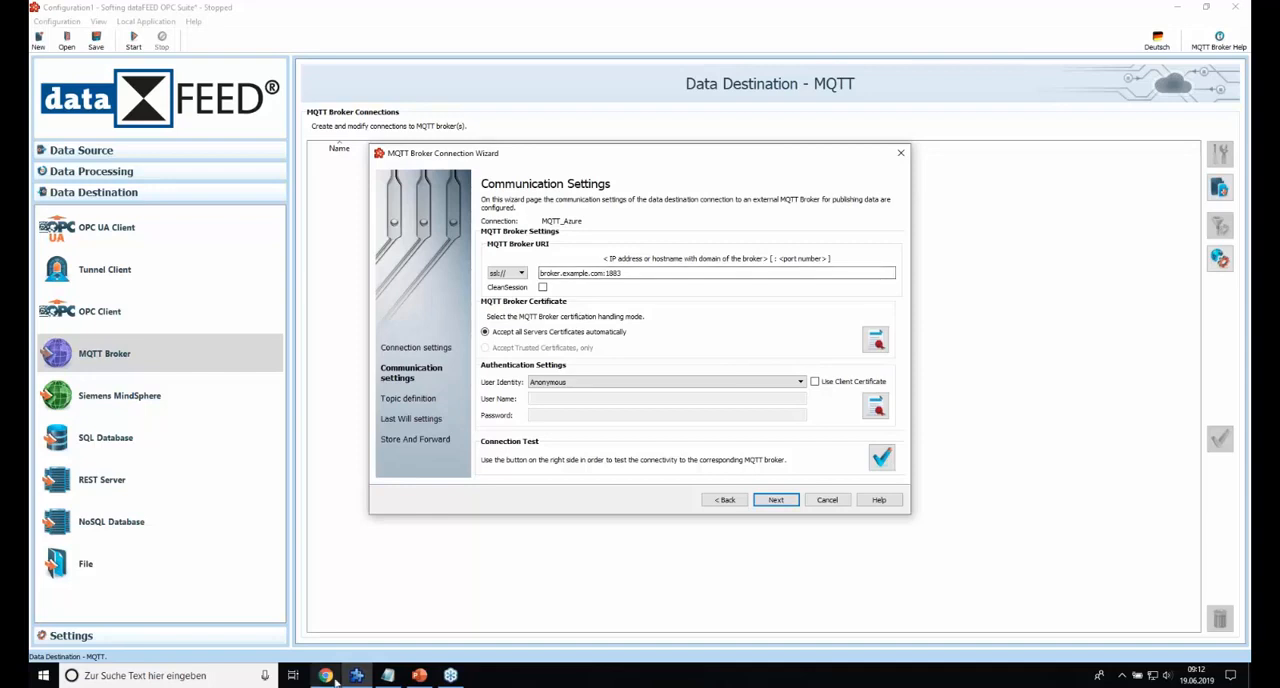
mouse_move(387, 676)
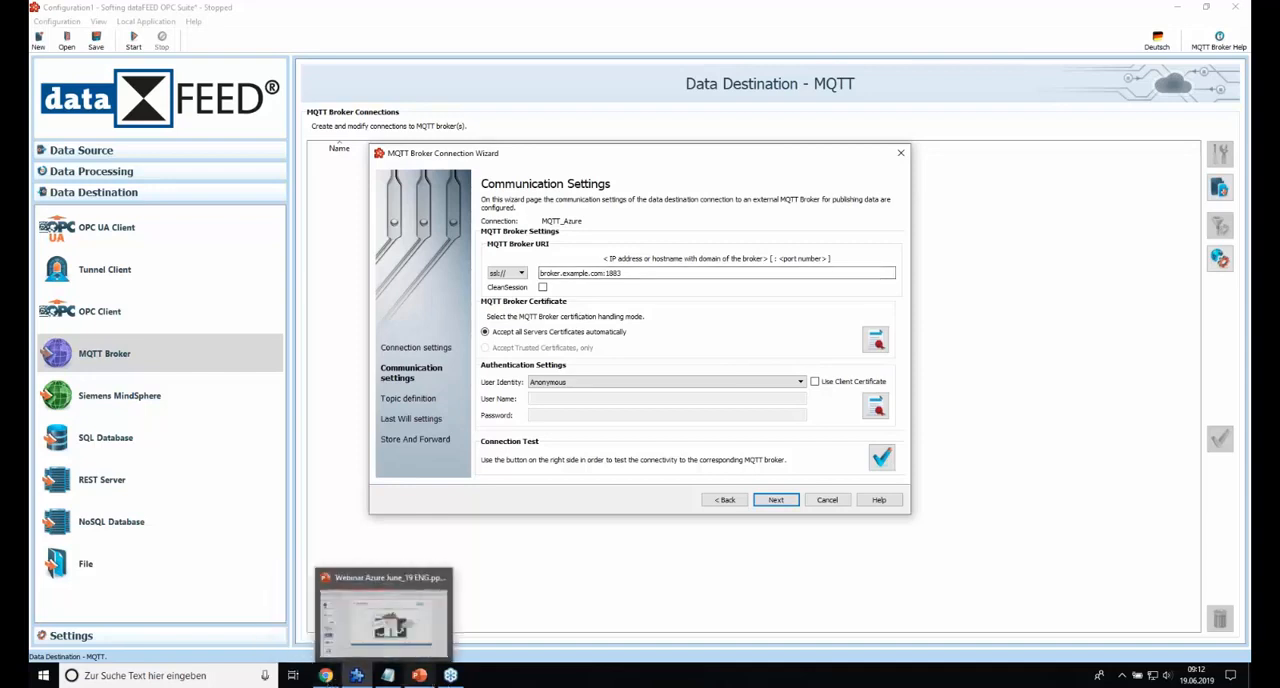
left_click(387, 676)
scroll(560, 300, "down", 2)
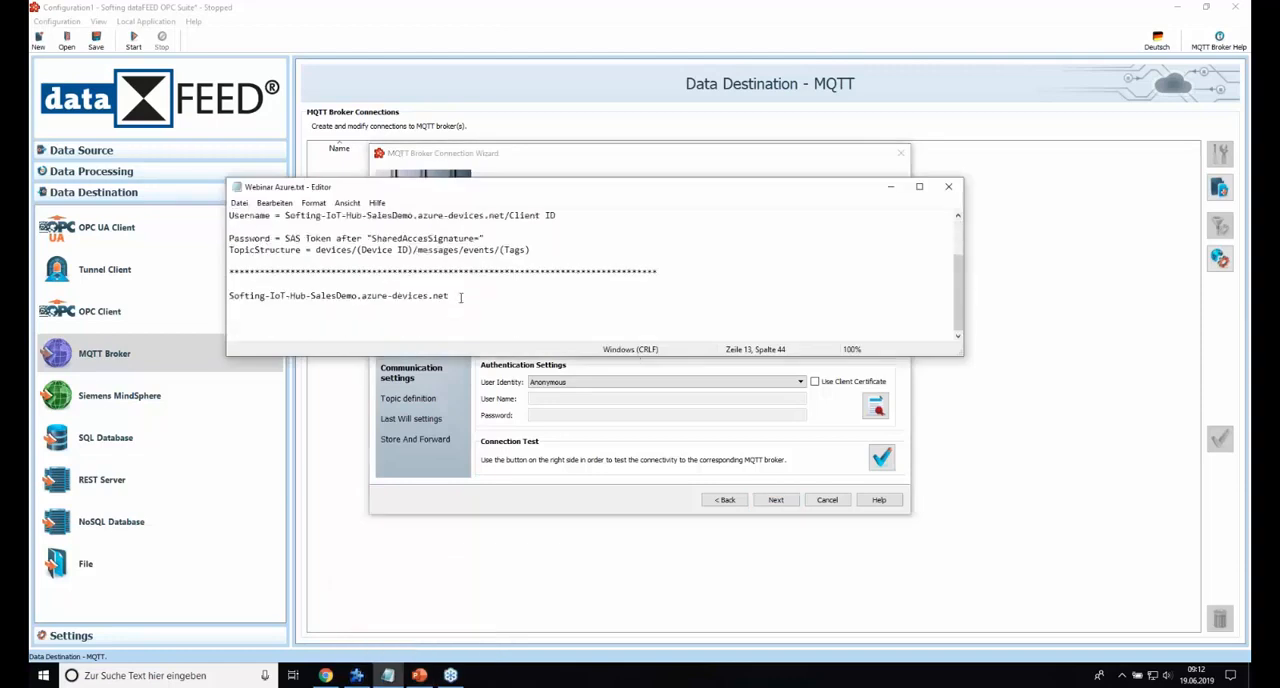
left_click_drag(452, 296, 229, 298)
key("ctrl+c")
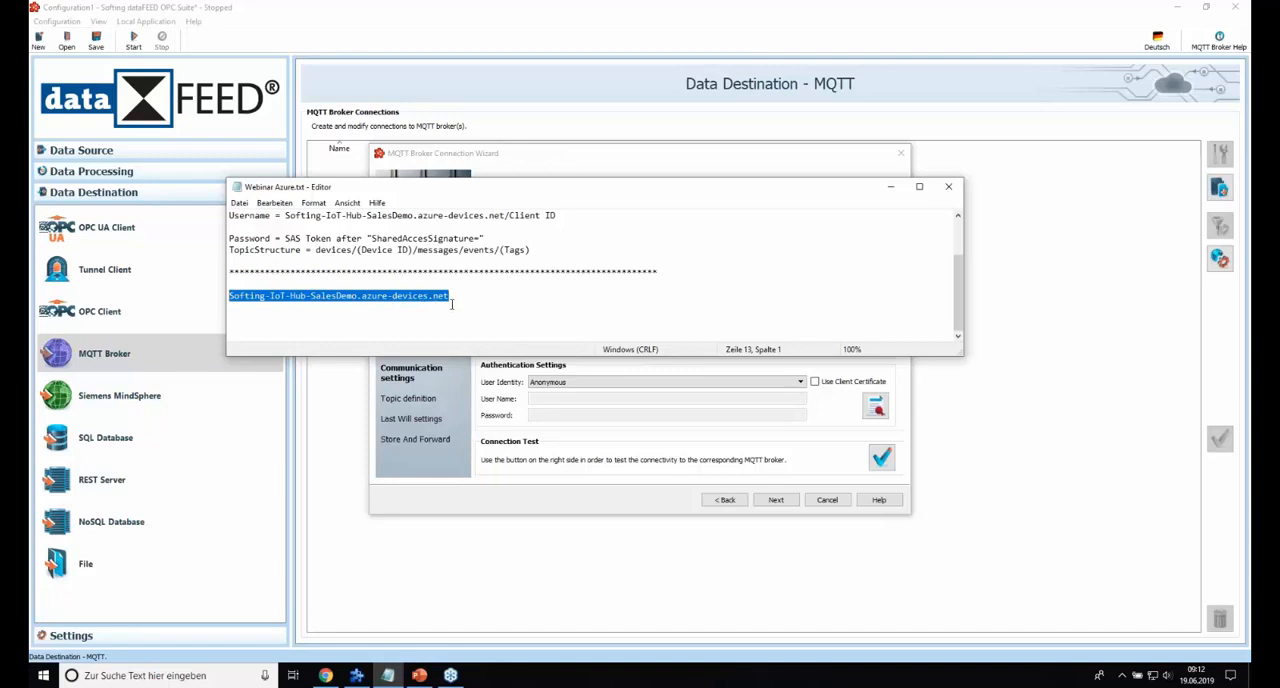
left_click(897, 190)
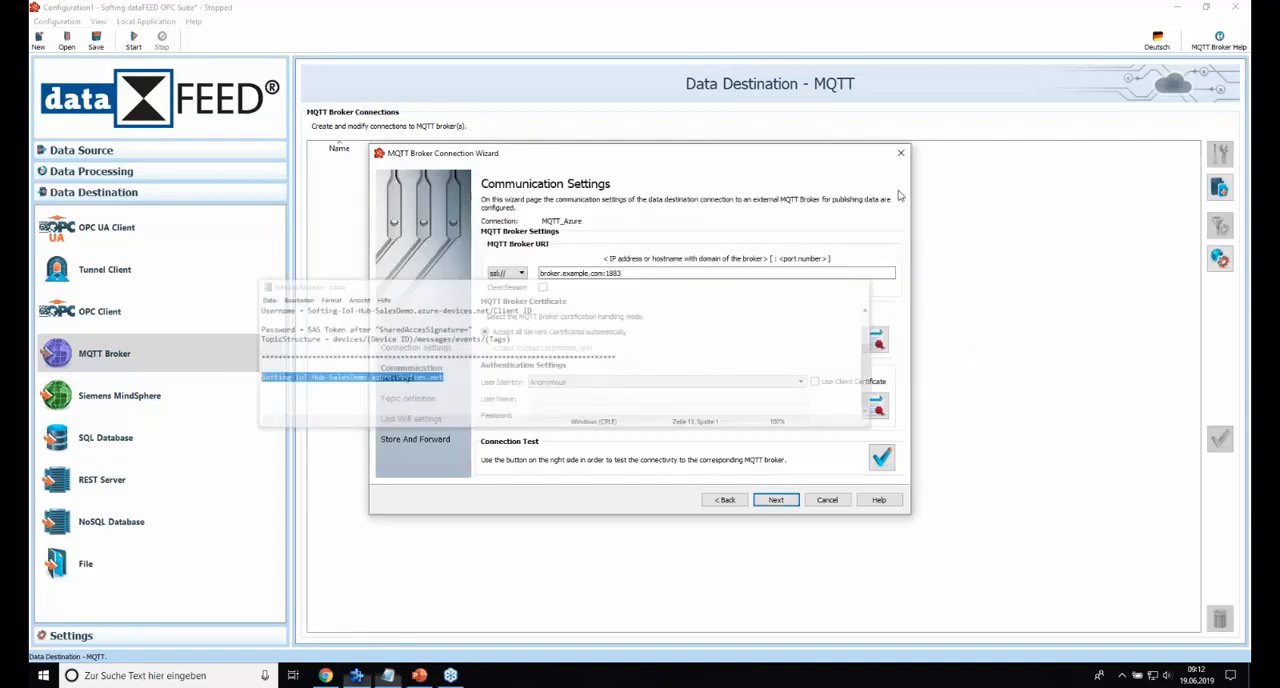
Set the broker address to Softing-IoT-Hub-SalesDemo.azure-devices.net:8883 and the user identity to User name and password.
left_click_drag(602, 273, 540, 273)
key("ctrl+v")
left_click(690, 273)
key("BackSpace")
type("8")
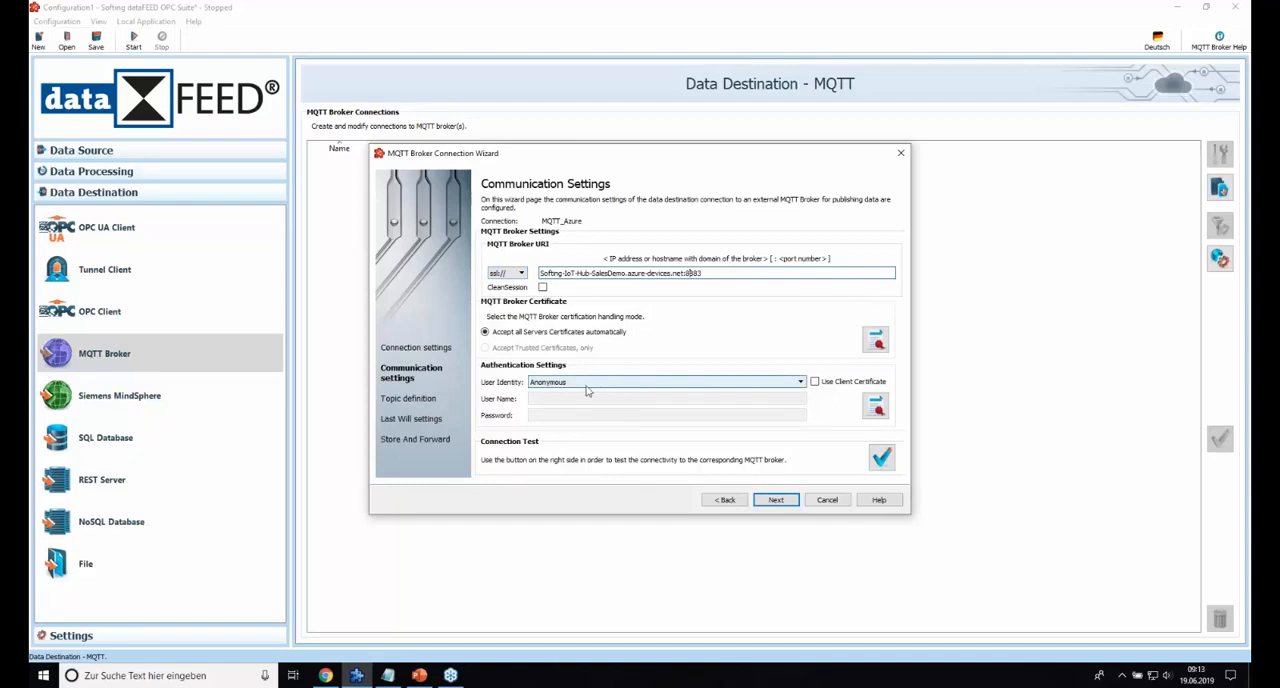
left_click(630, 388)
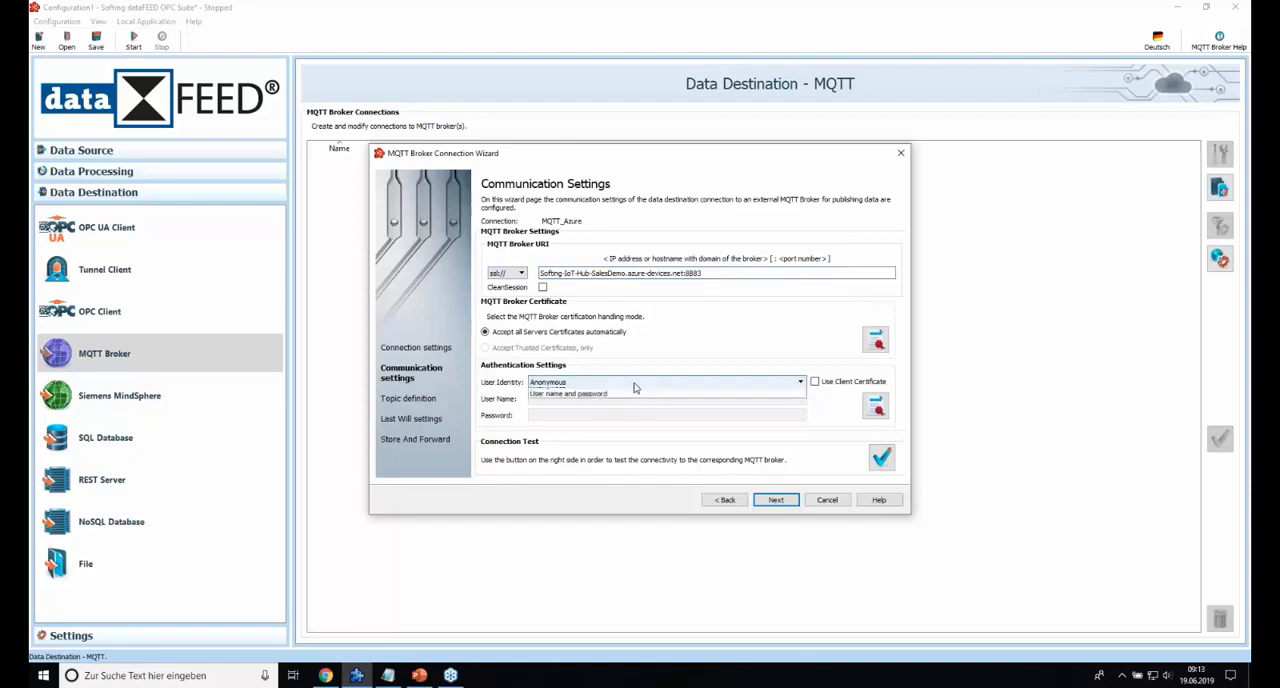
left_click(578, 400)
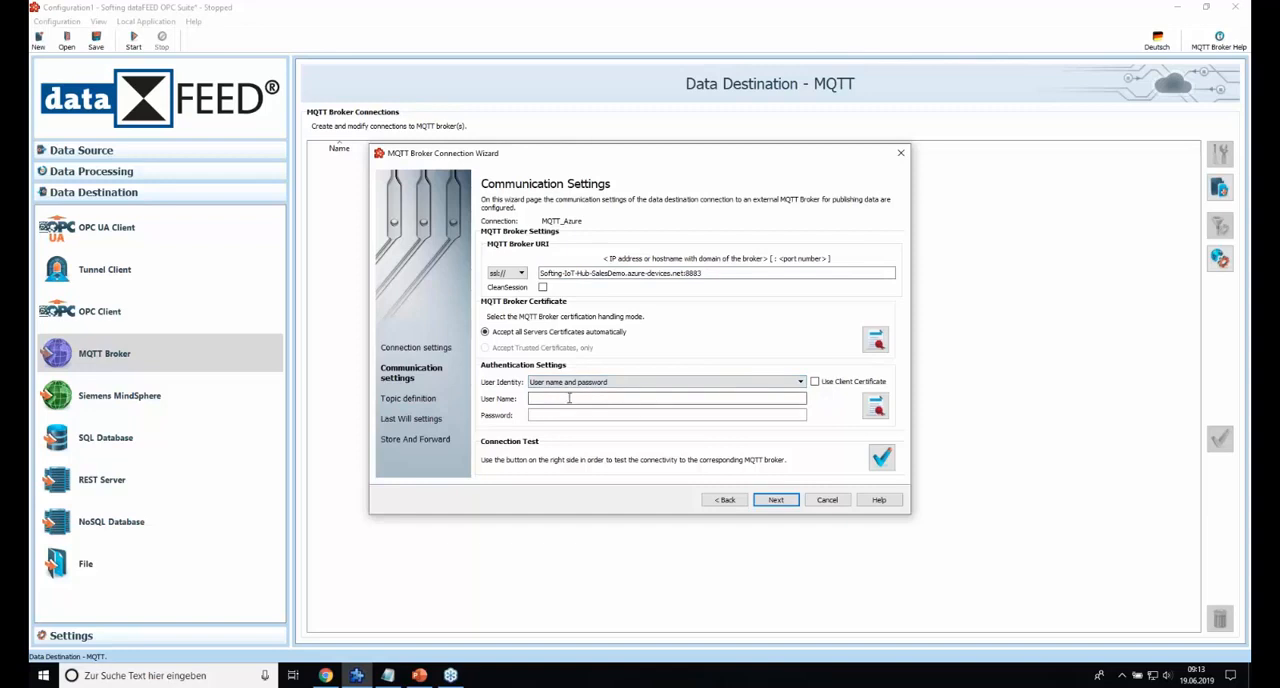
Switch to the Webinar Azure.txt notes and paste the hub hostname on a new line below the existing one.
mouse_move(393, 681)
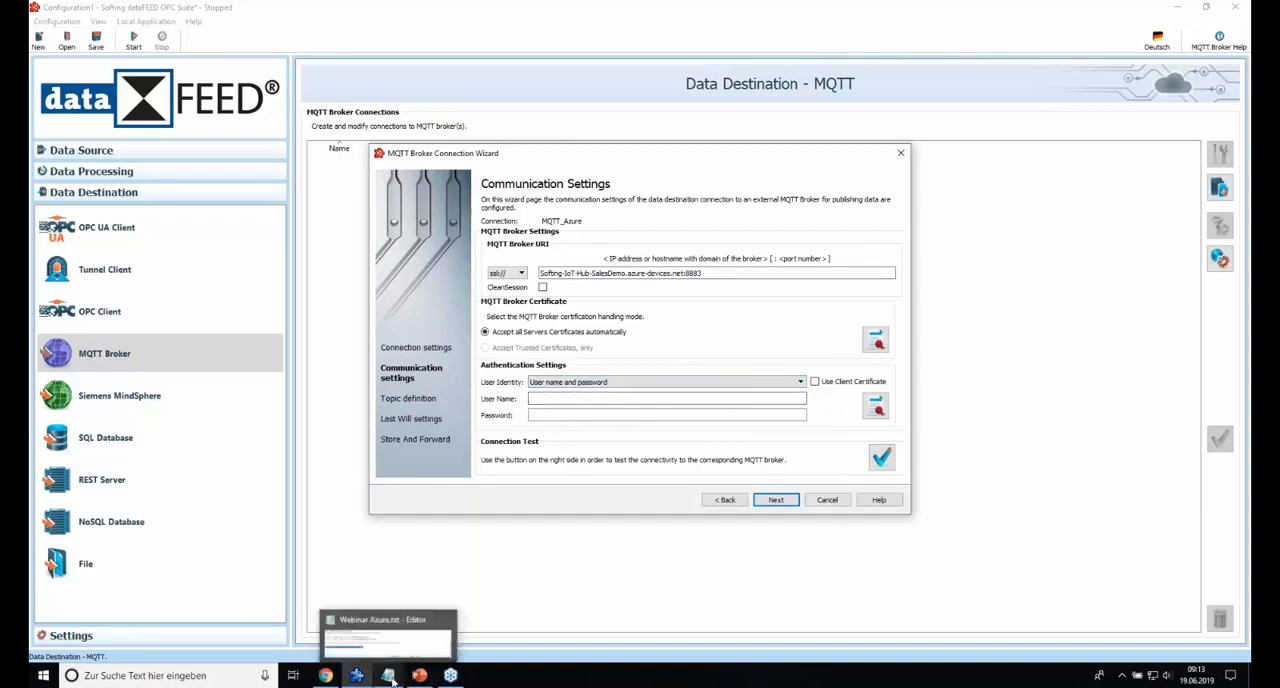
left_click(389, 676)
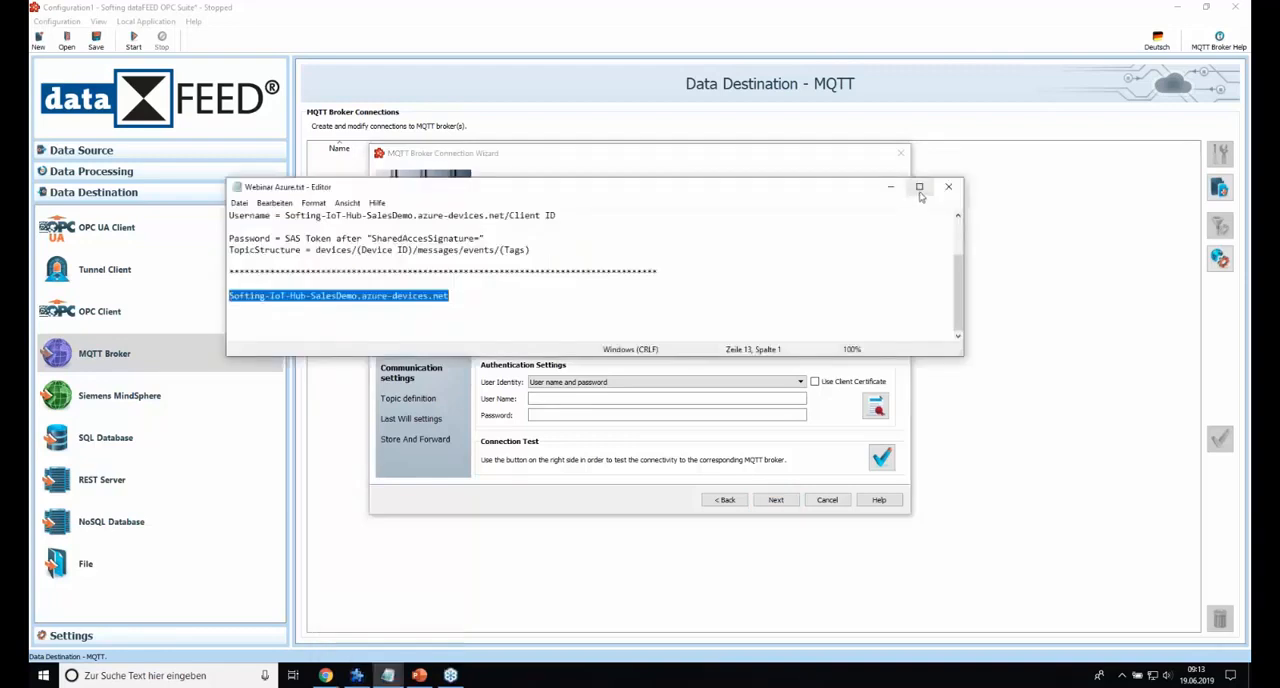
left_click(919, 186)
mouse_move(88, 90)
left_mouse_down()
mouse_move(214, 91)
mouse_move(105, 97)
left_mouse_up()
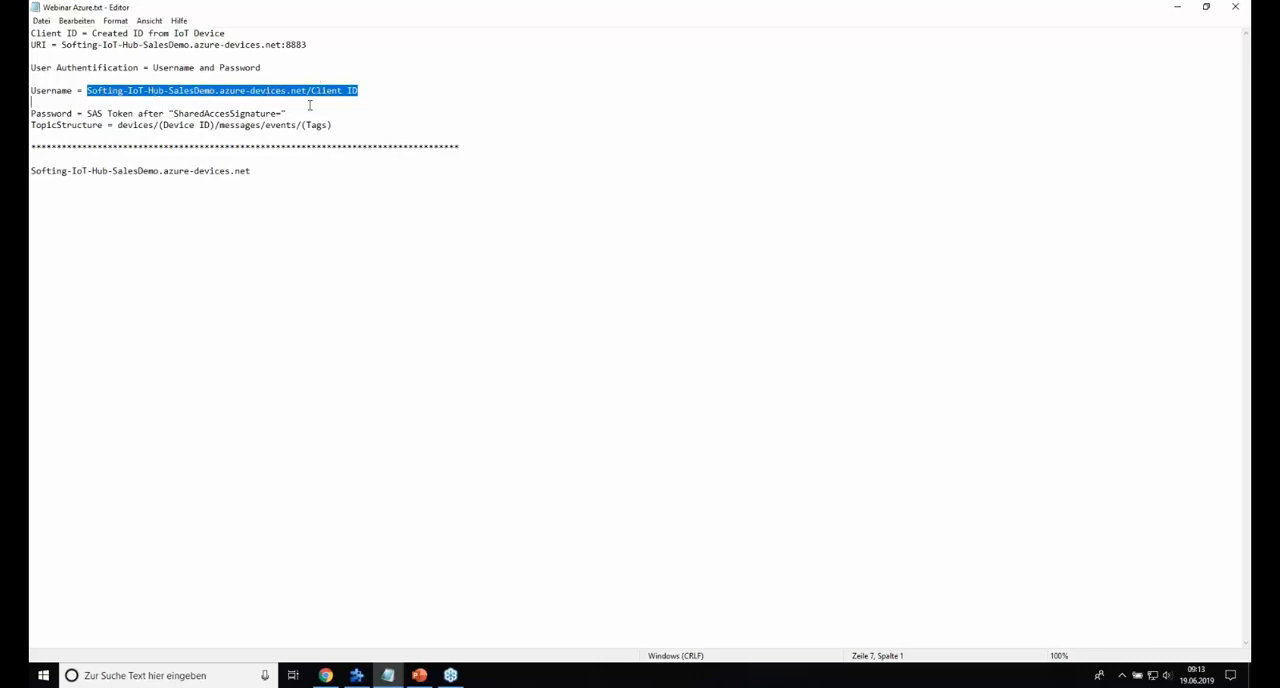
left_click(229, 226)
left_click_drag(86, 90, 305, 90)
key("ctrl+c")
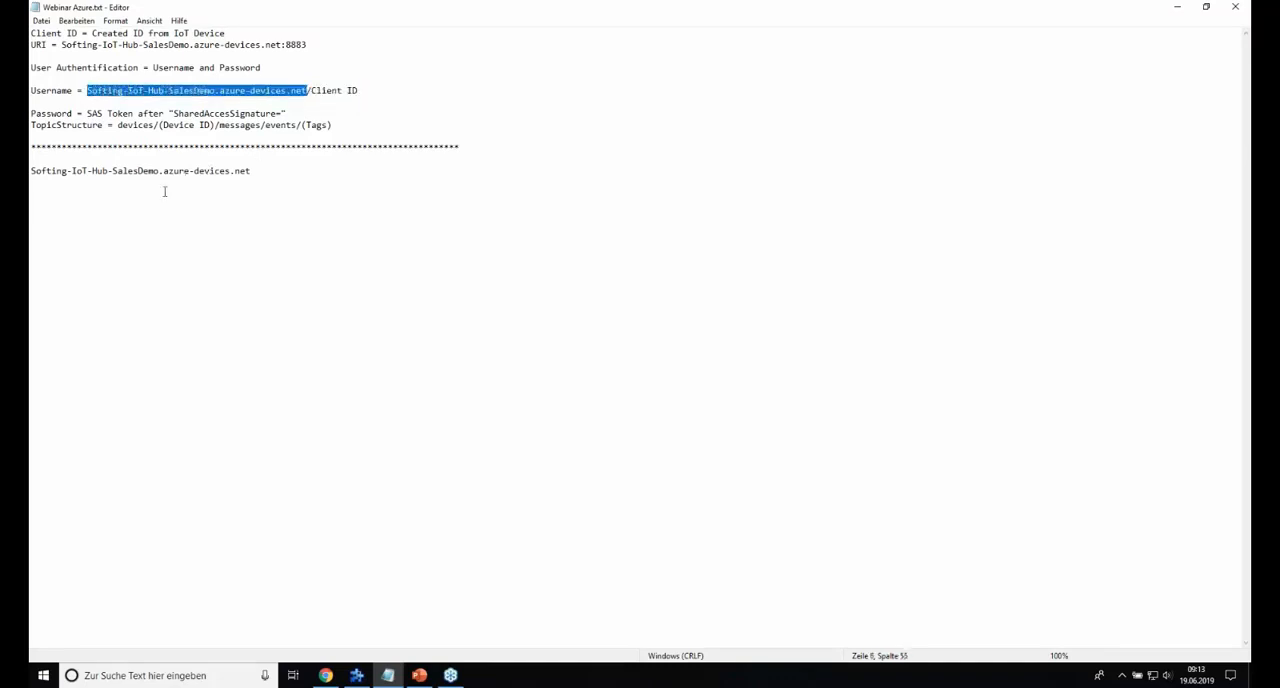
left_click(82, 203)
key("ctrl+v")
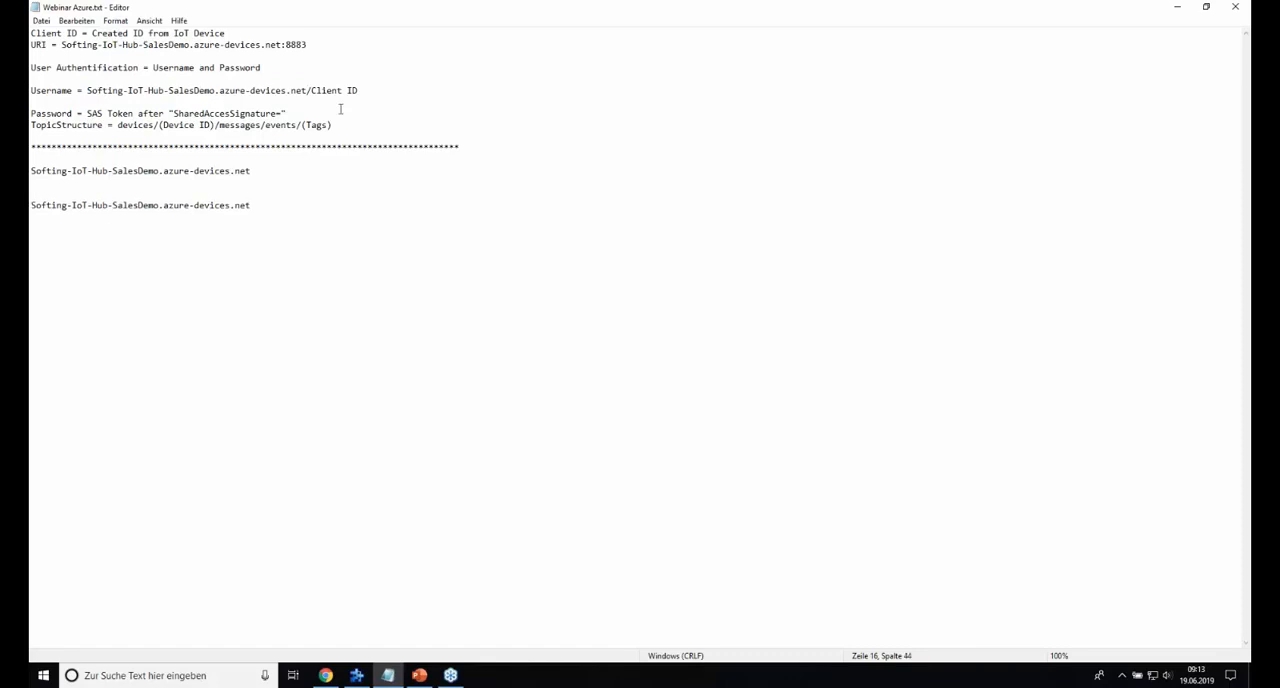
Copy the device ID PLCSiemens from its Azure portal page and append it after a slash to the newly added hostname in the notes.
left_click(327, 677)
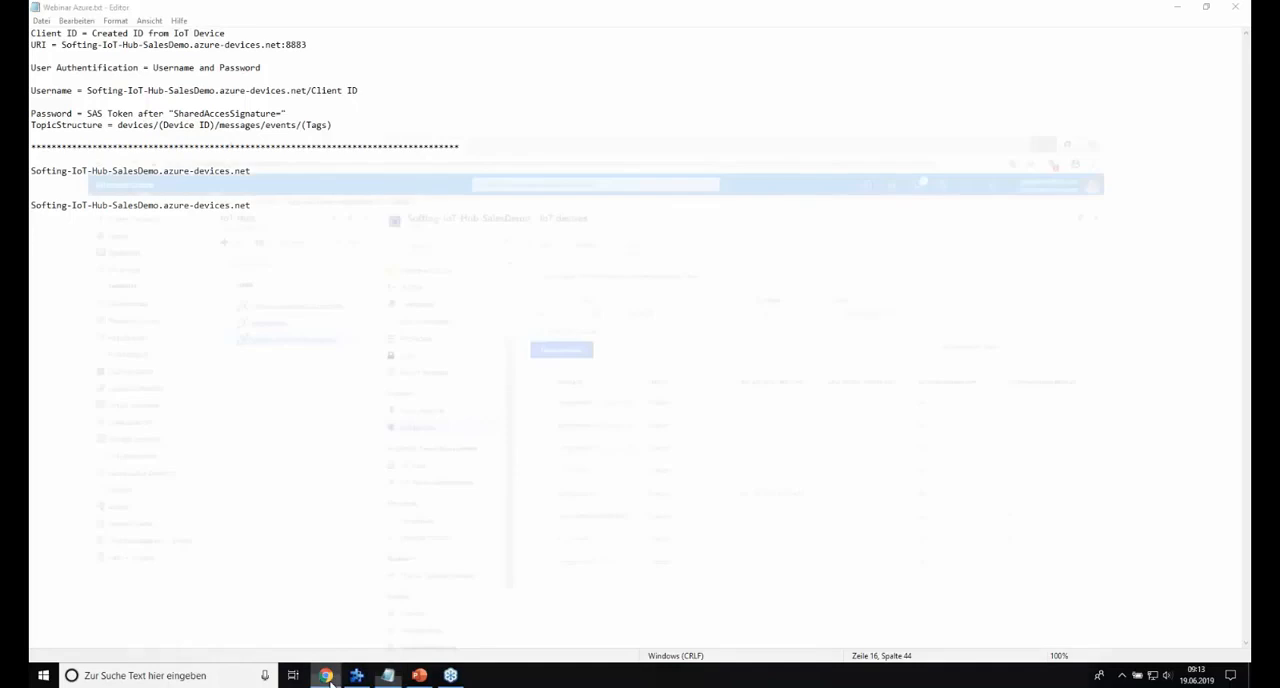
left_click(604, 492)
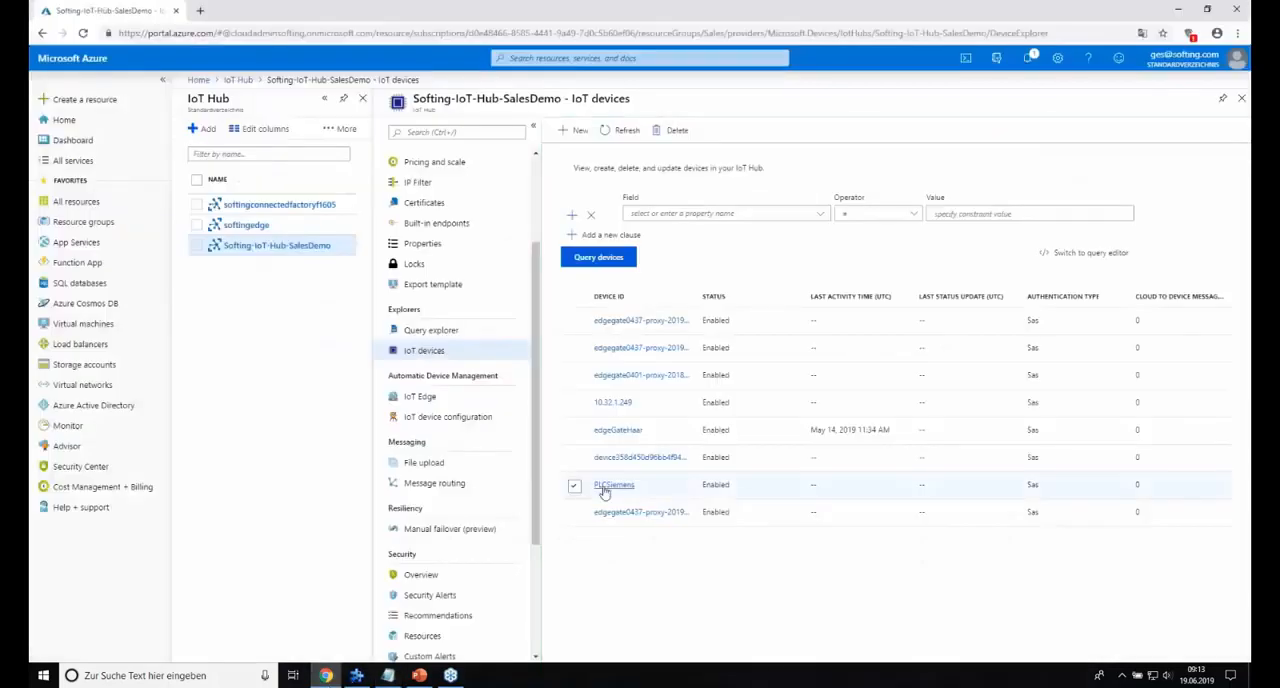
double_click(219, 98)
key("ctrl+c")
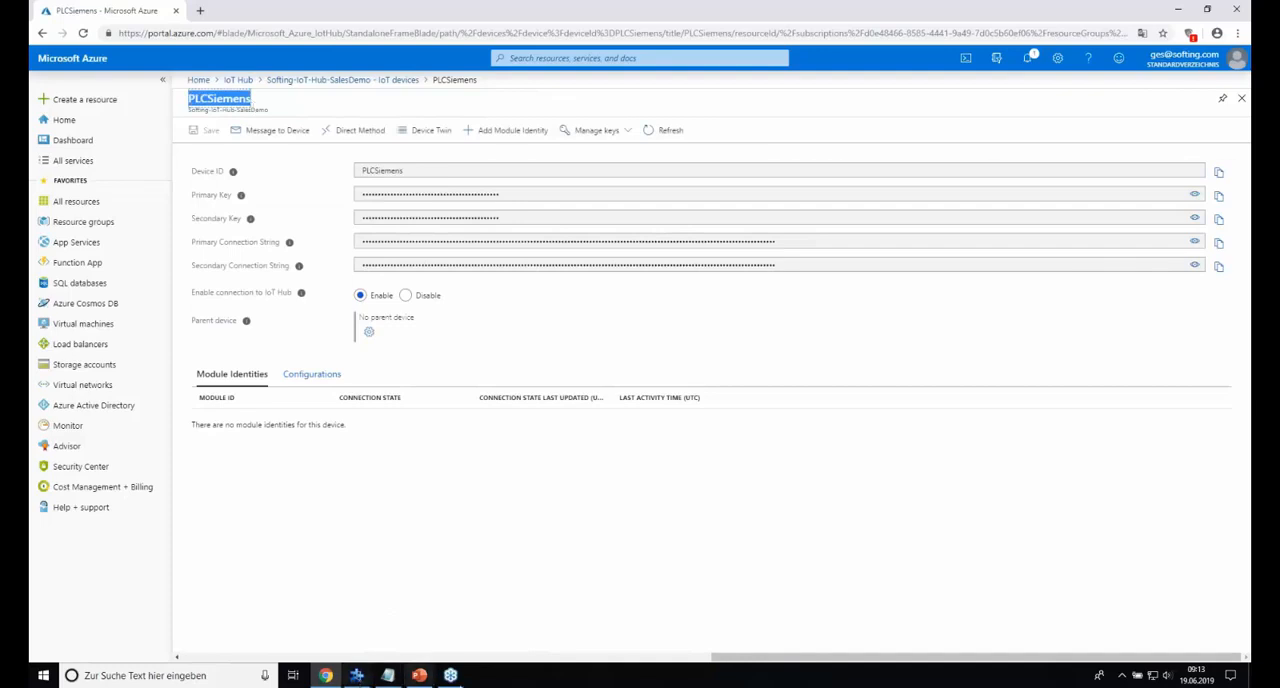
left_click(389, 676)
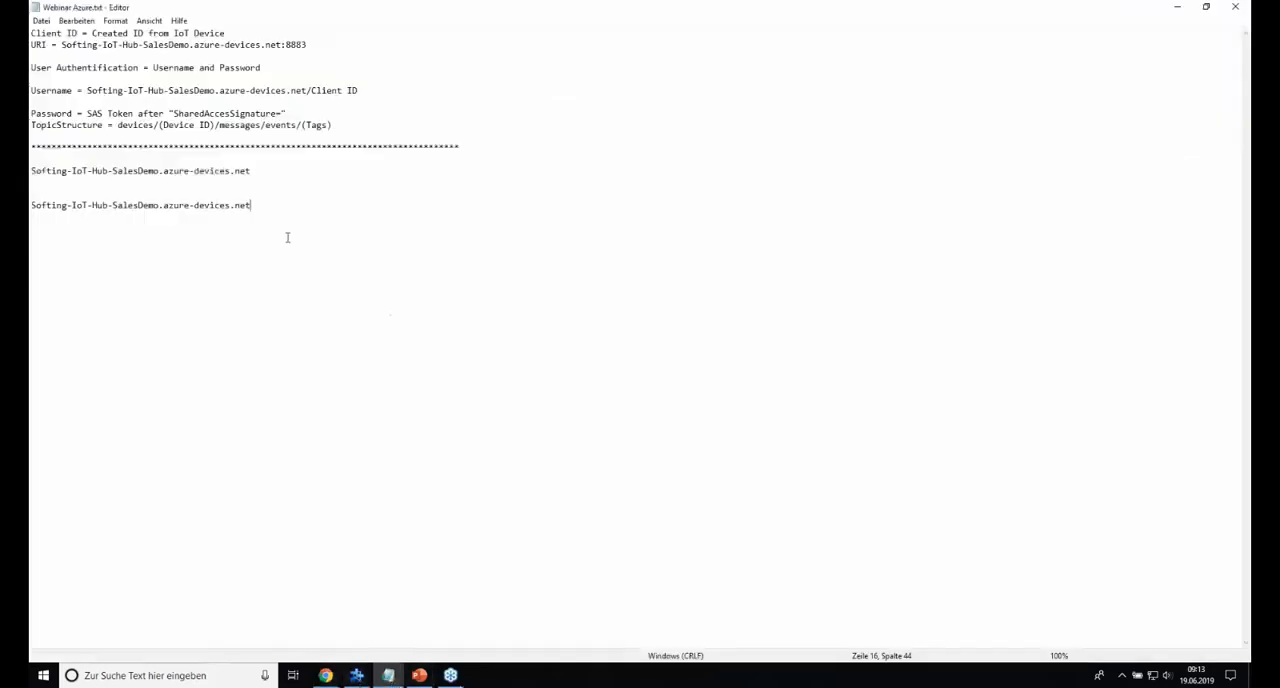
type("/")
key("ctrl+v")
key("shift+Left")
key("shift+Left")
key("shift+Left")
key("shift+Left")
key("shift+Left")
key("shift+Left")
key("shift+Left")
Copy Softing-IoT-Hub-SalesDemo.azure-devices.net/PLCSiemens from the notes into the broker connection's user name in dataFEED OPC Suite.
left_click_drag(253, 207, 30, 205)
key("ctrl+c")
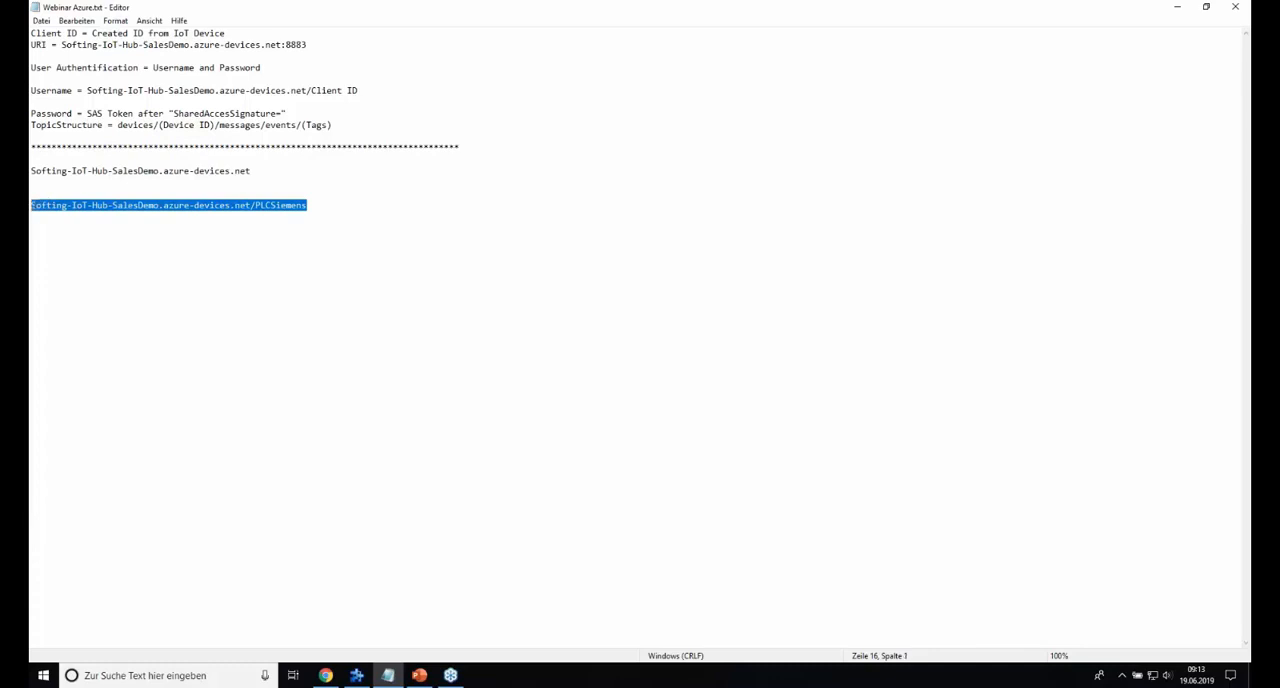
left_click(357, 675)
key("ctrl+v")
left_click(562, 415)
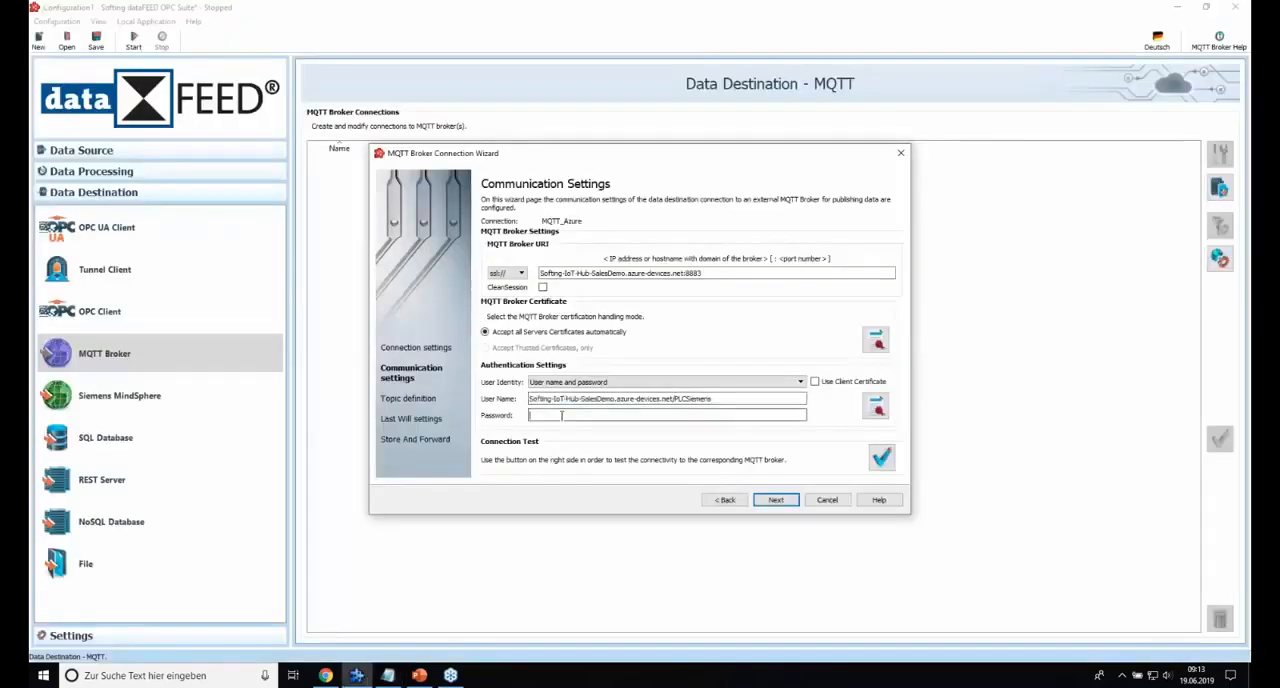
left_click(543, 415)
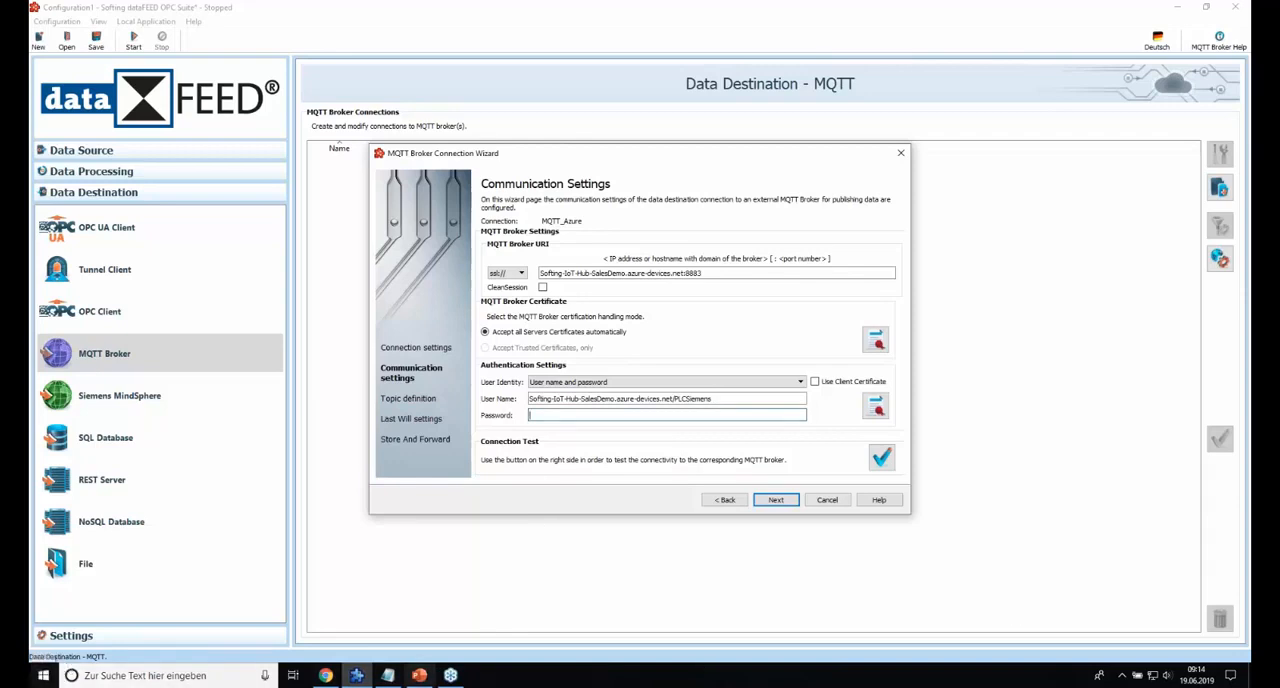
Launch Device Explorer and examine the IoT Hub connection string in its configuration.
left_click(43, 679)
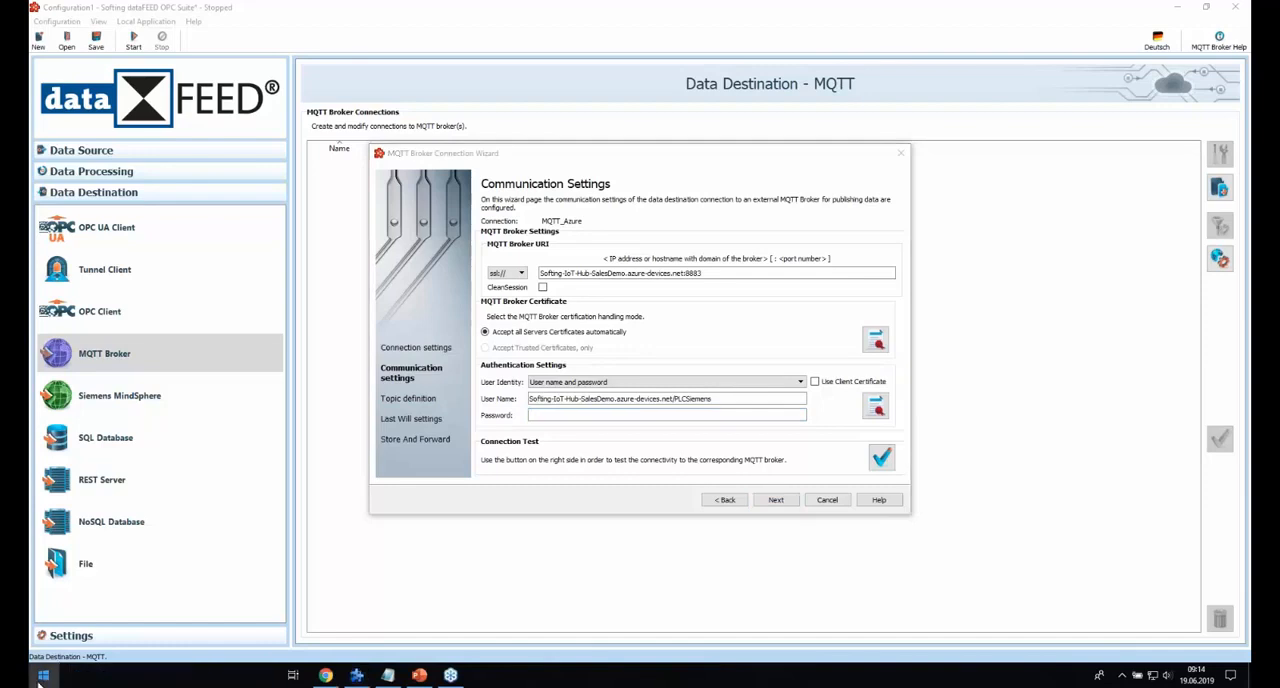
type("devic")
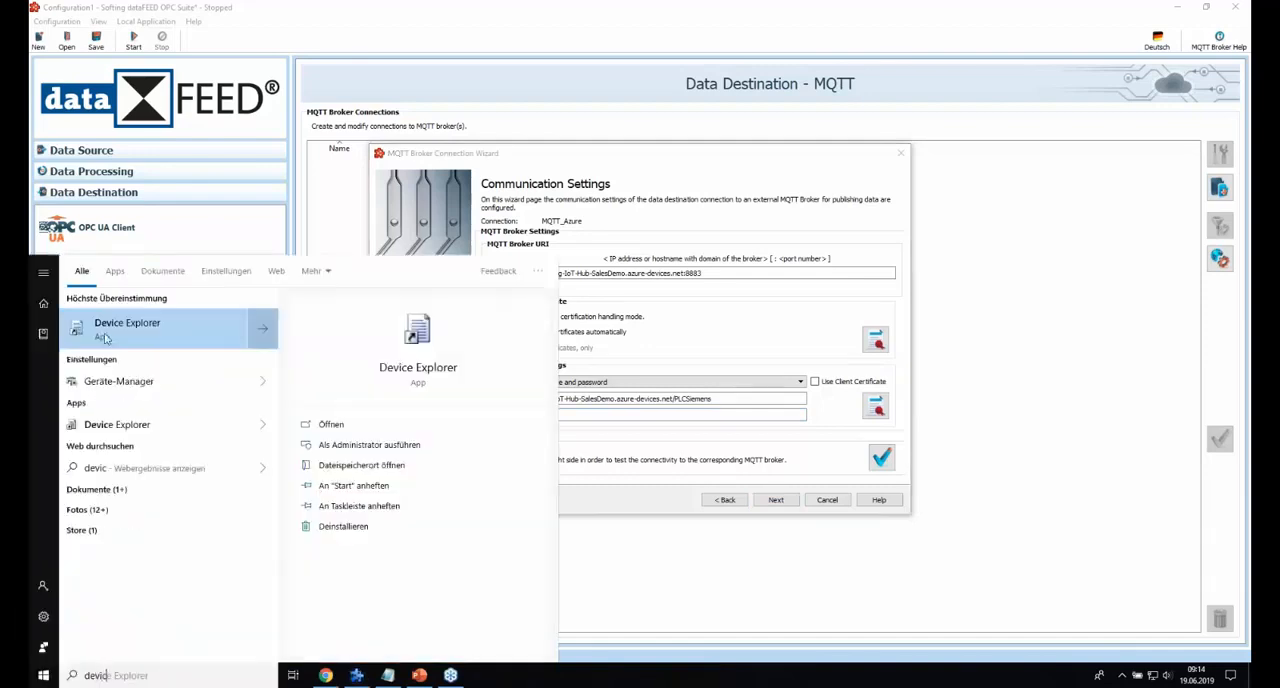
key("Return")
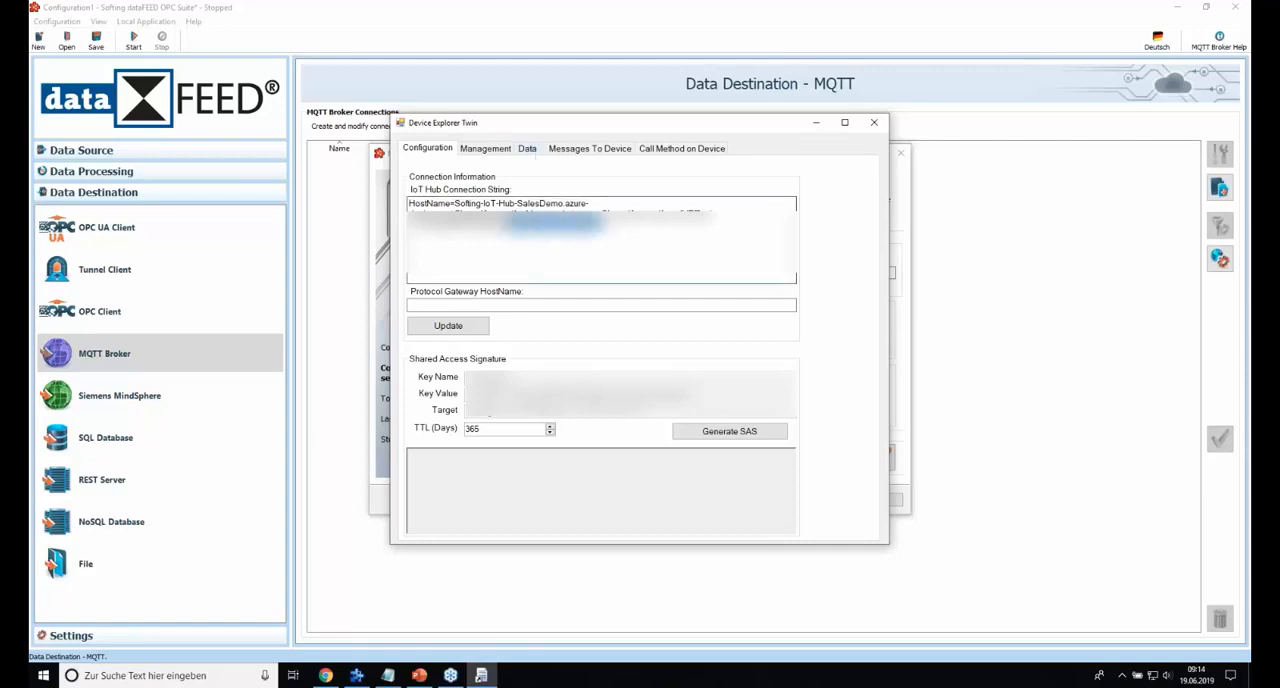
key("ctrl+a")
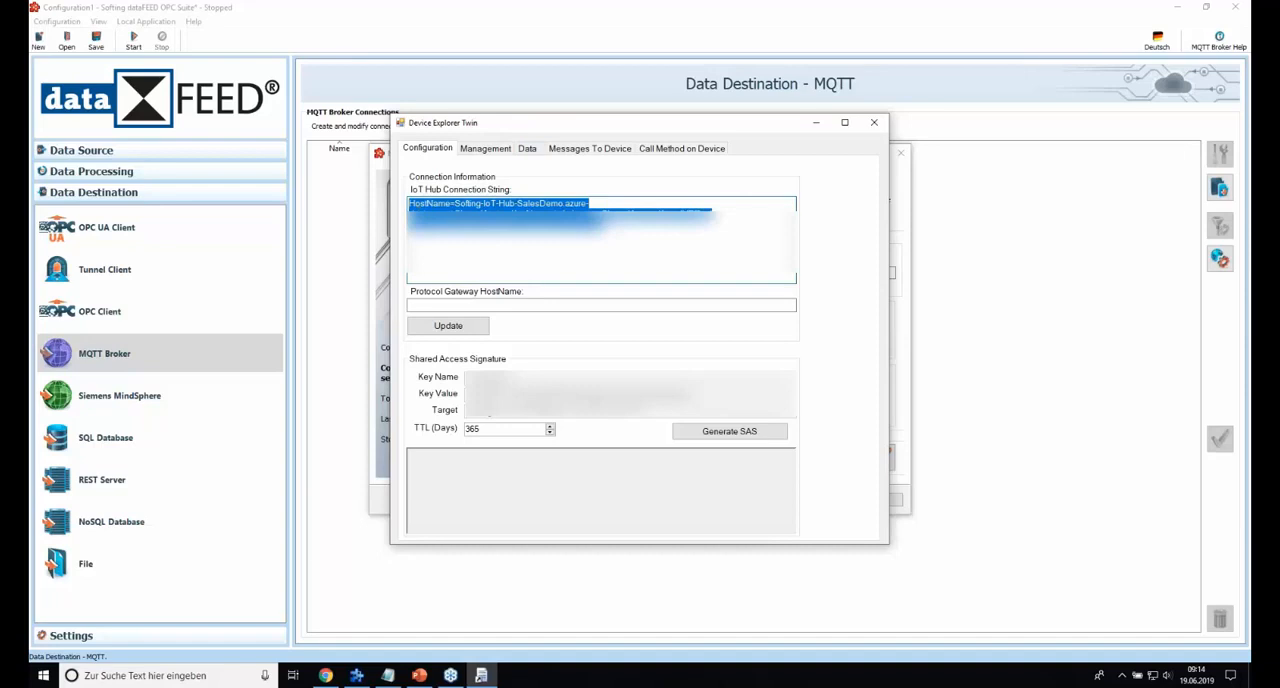
left_click(602, 243)
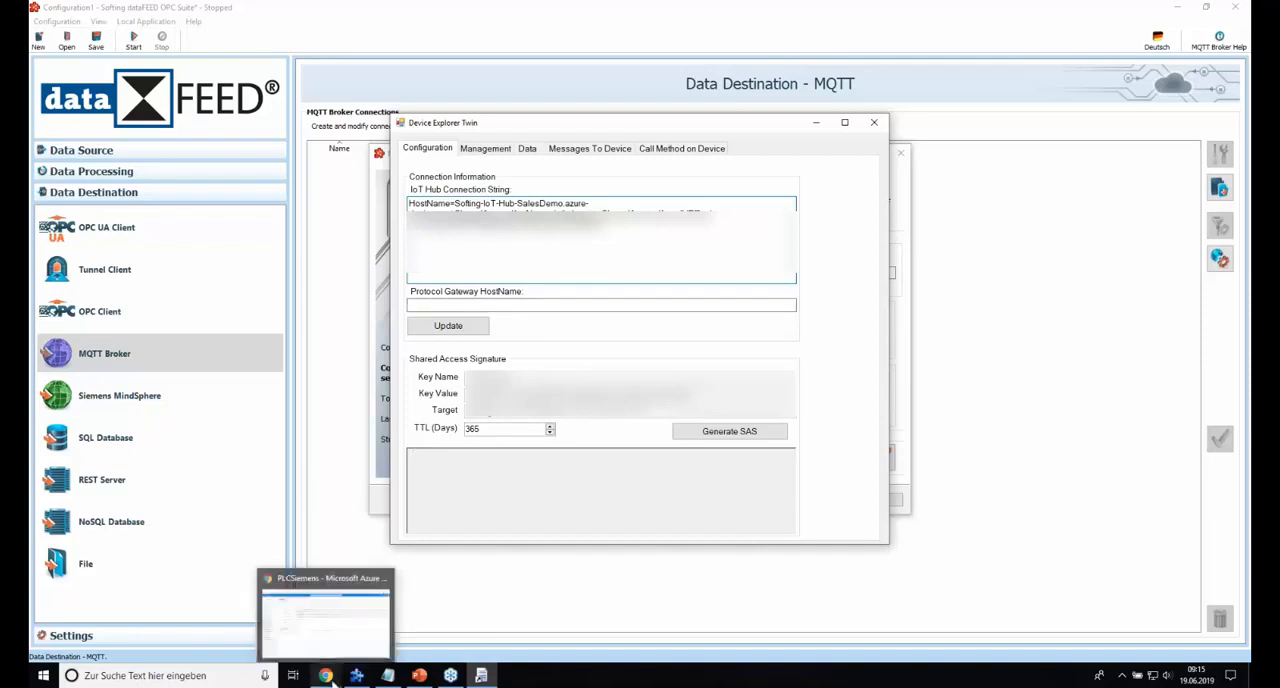
In the Azure portal, copy the primary-key connection string of the iothubowner shared access policy for Softing-IoT-Hub-SalesDemo.
left_click(326, 677)
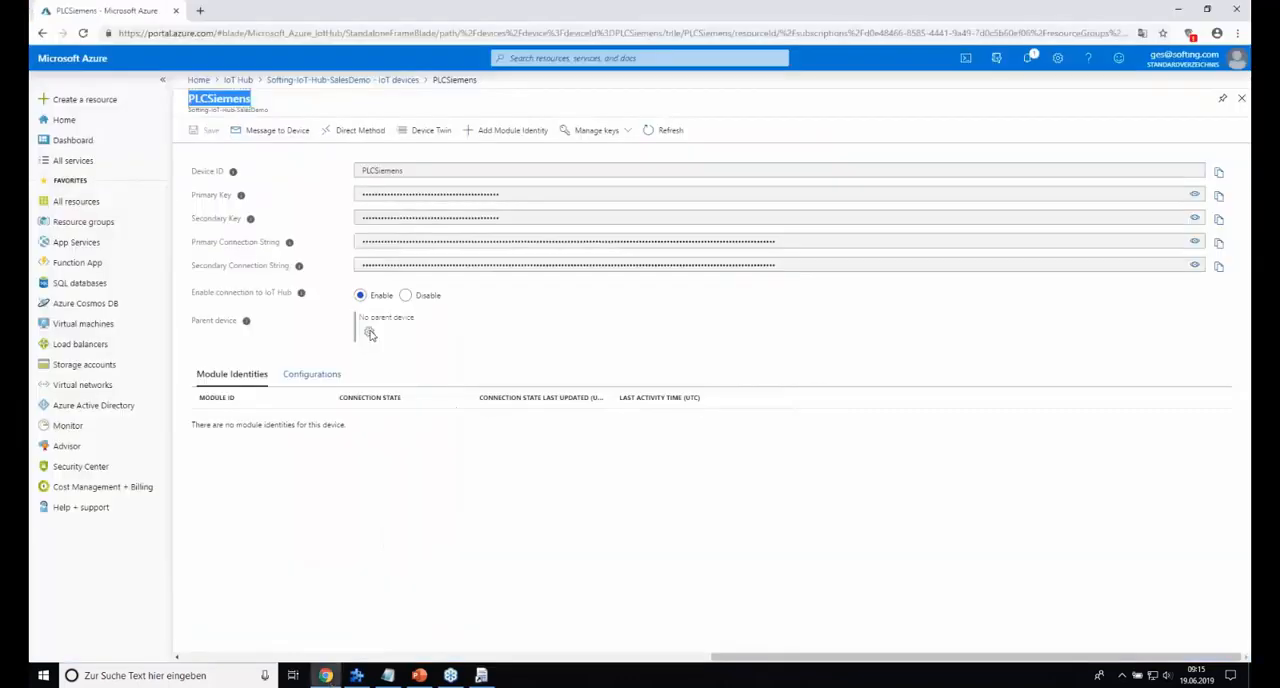
left_click(405, 80)
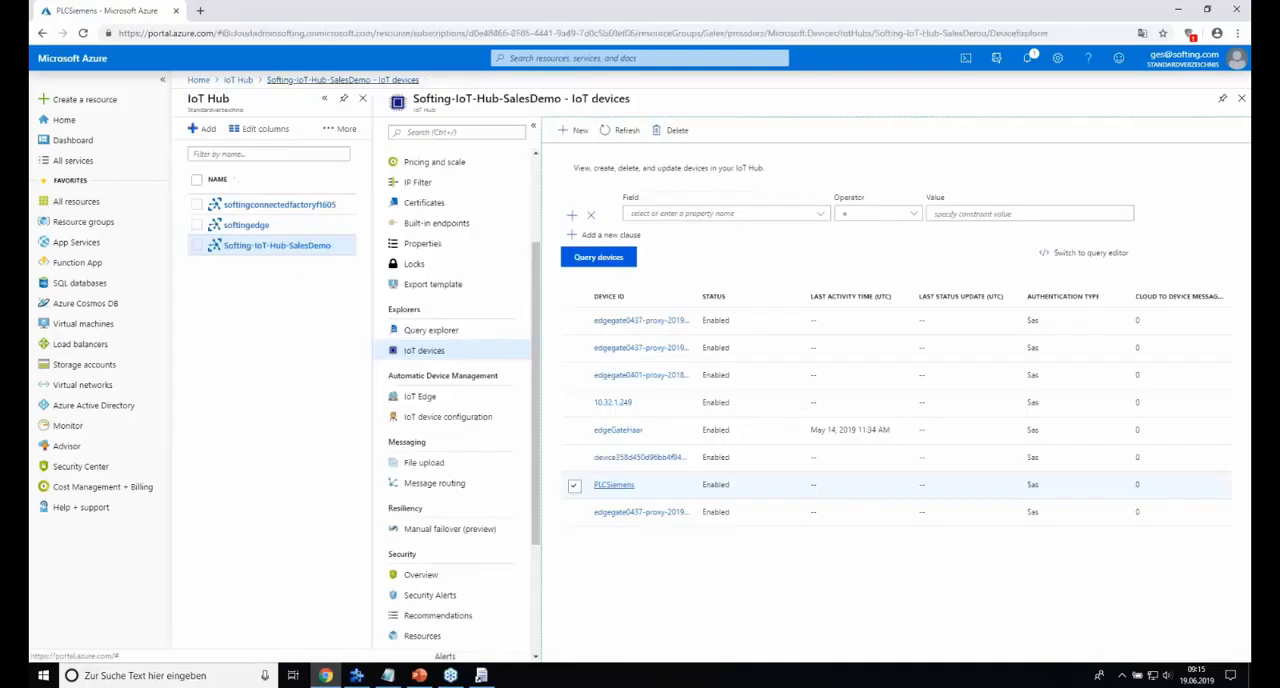
scroll(447, 213, "up", 1)
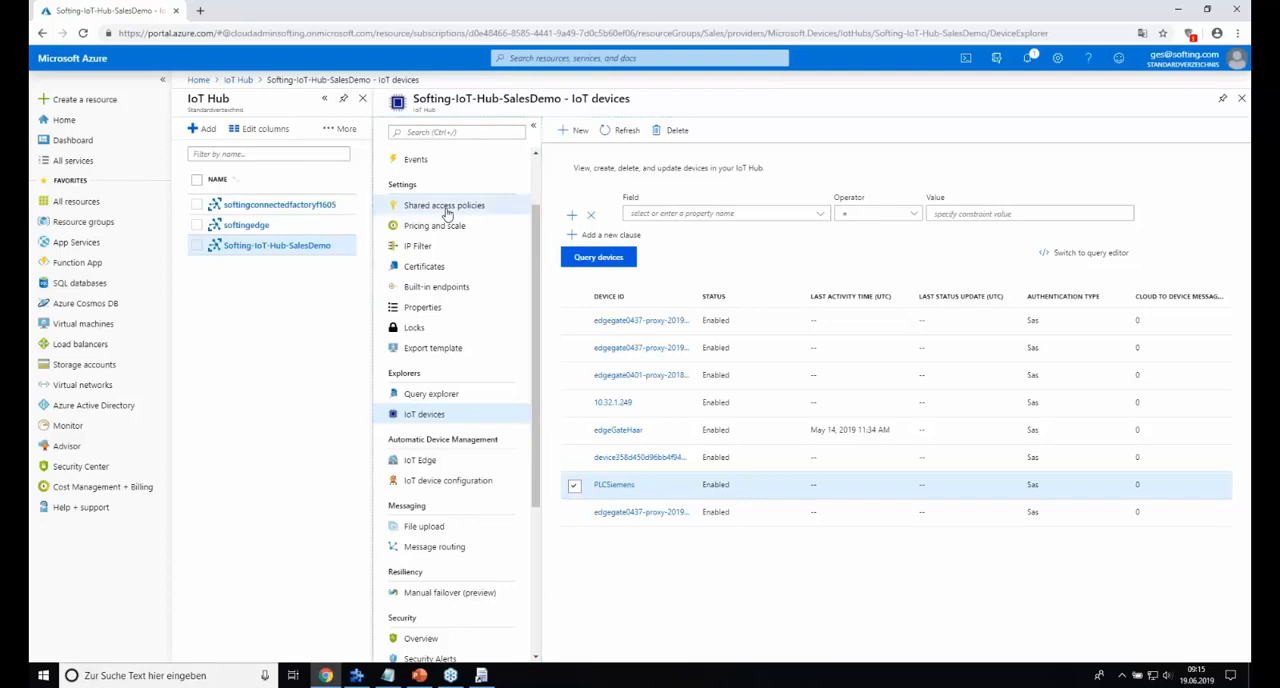
left_click(447, 207)
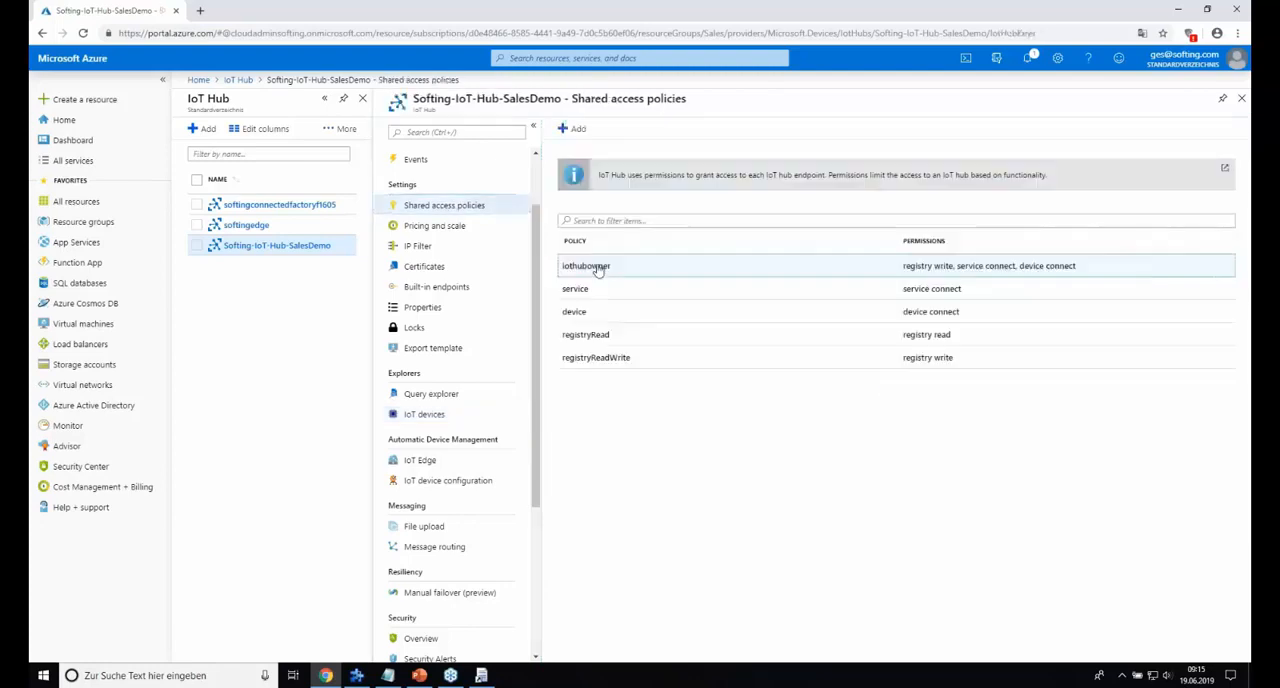
left_click(597, 268)
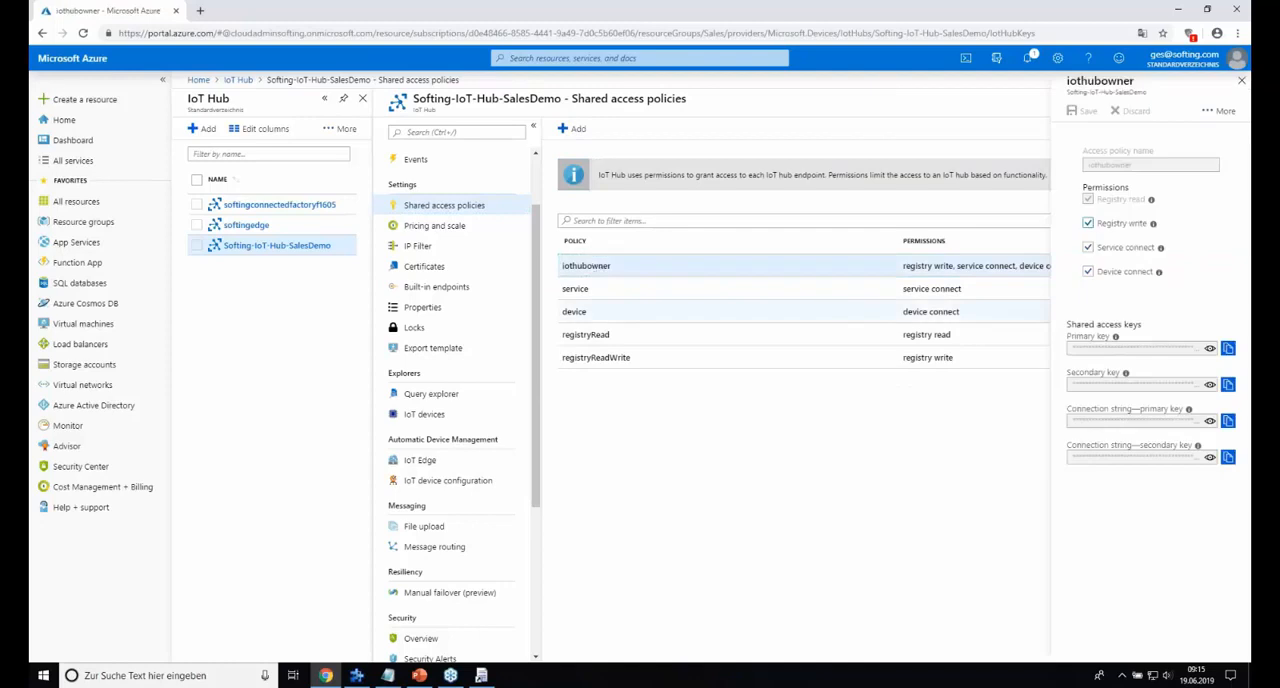
left_click(1229, 422)
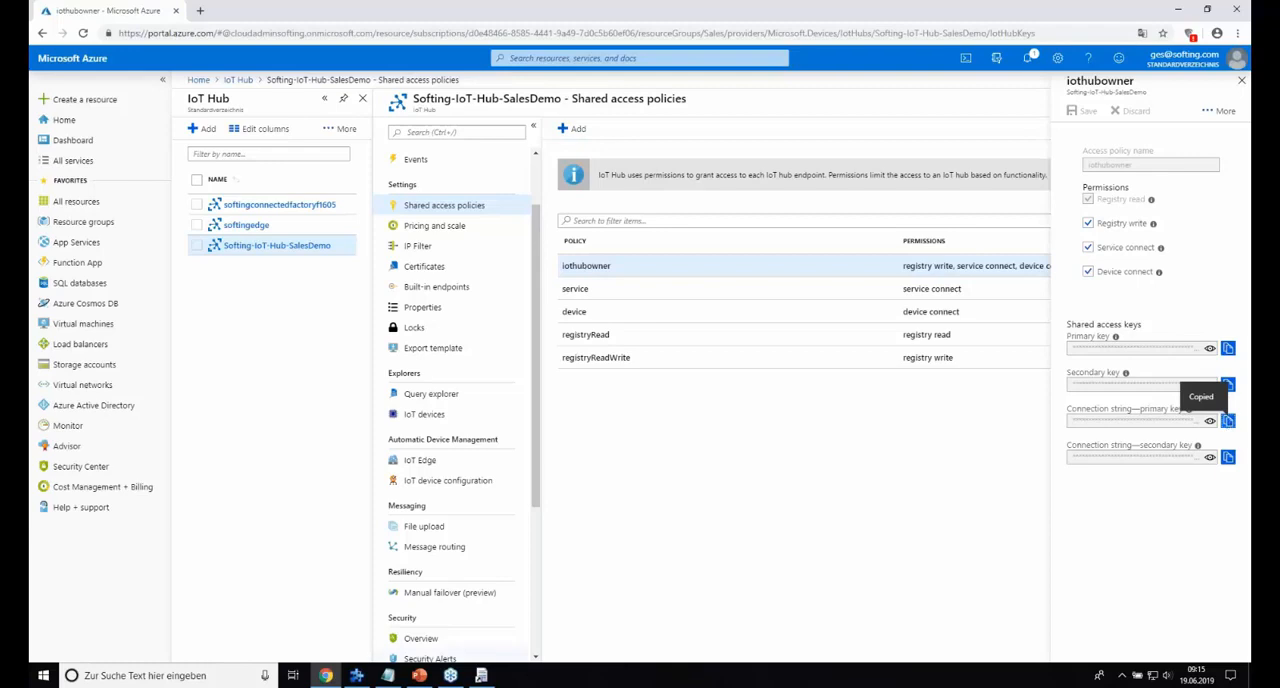
Switch to Device Explorer and update its configuration with the IoT Hub connection information.
mouse_move(483, 678)
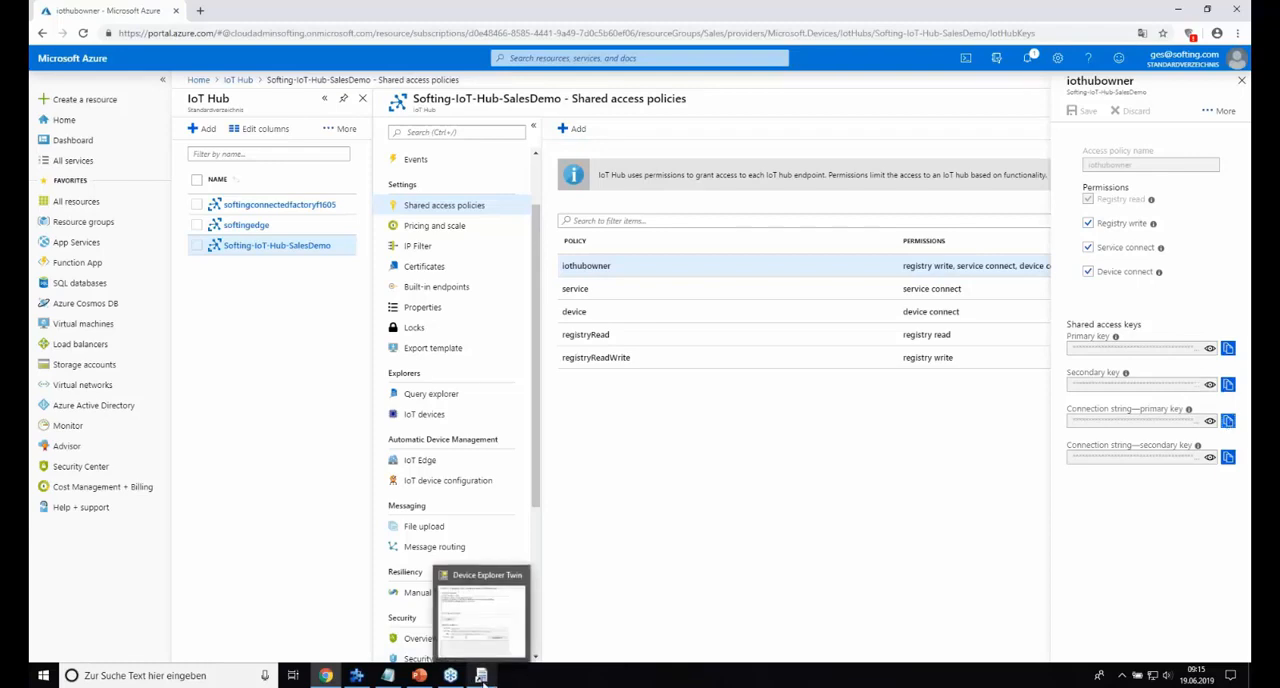
left_click(481, 676)
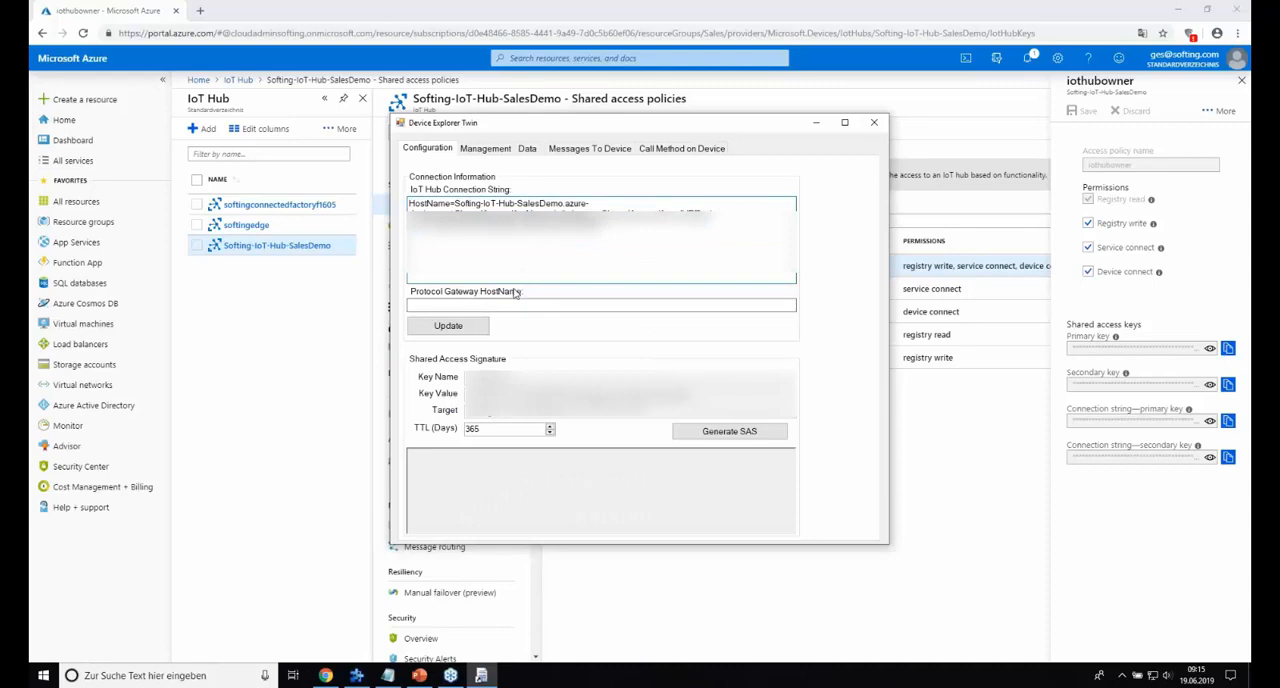
left_click(460, 329)
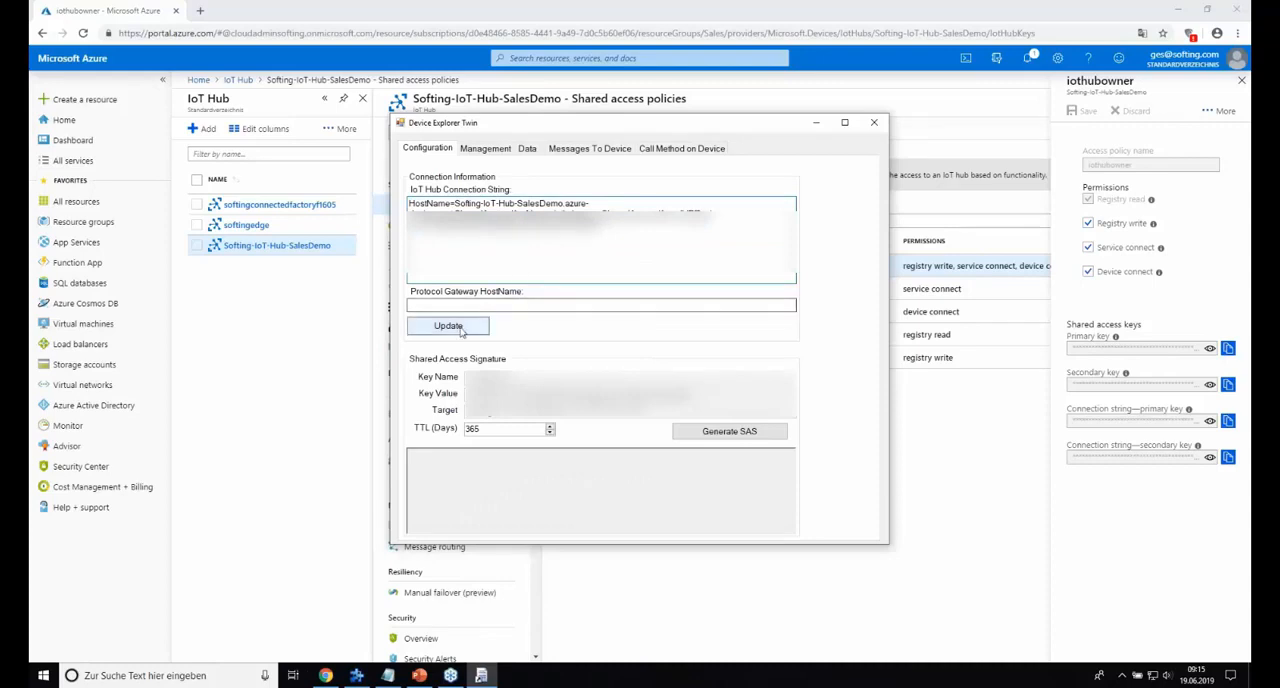
left_click(461, 330)
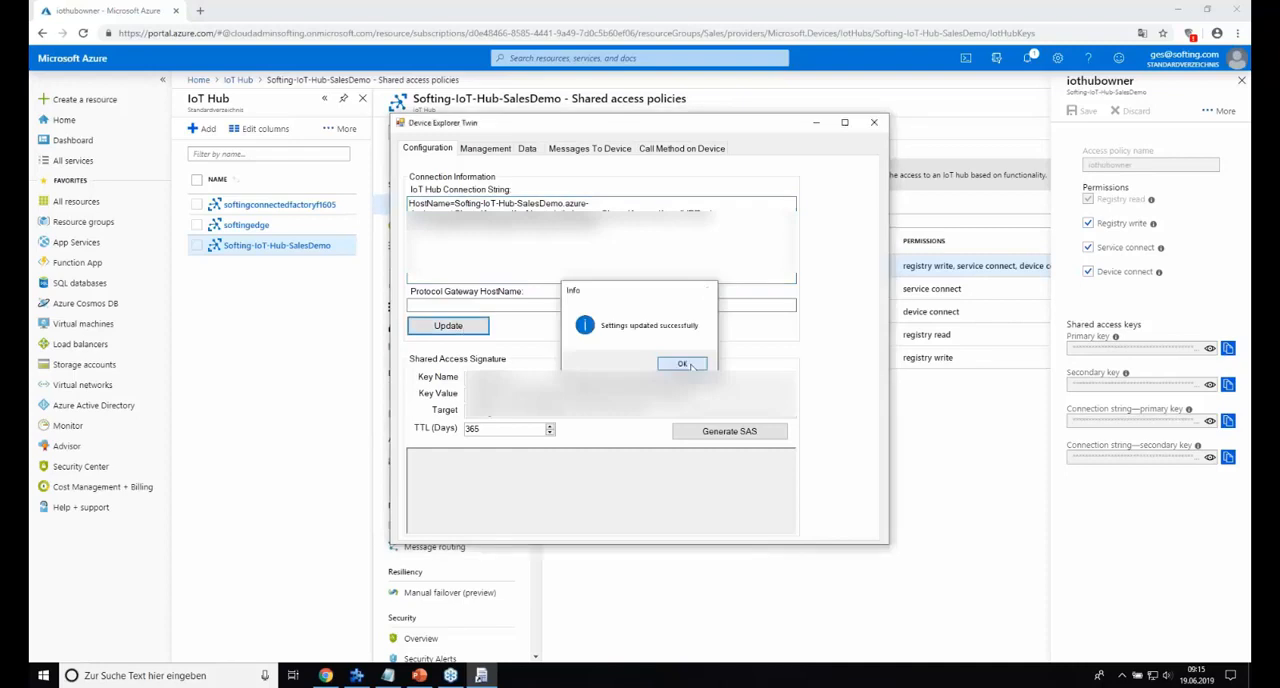
left_click(686, 365)
Generate a SAS token for the managed device PLCSiemens with a TTL of 365 days.
left_click(482, 150)
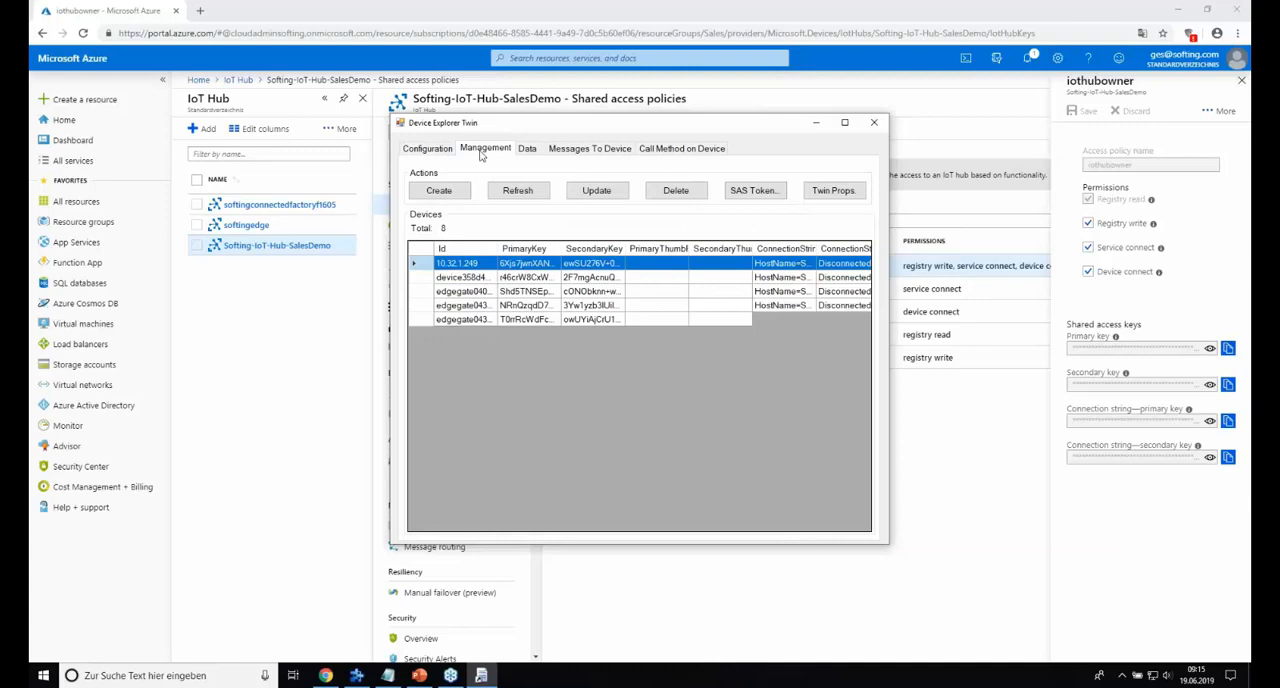
left_click_drag(497, 248, 533, 251)
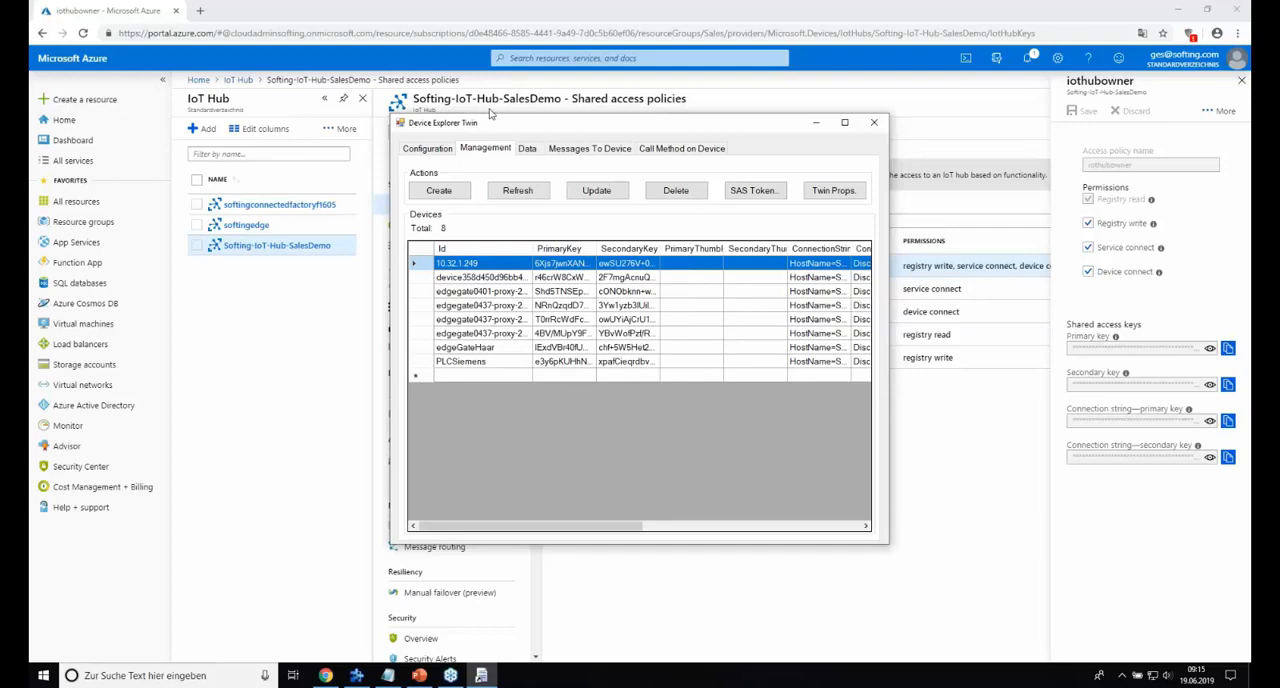
left_click(462, 362)
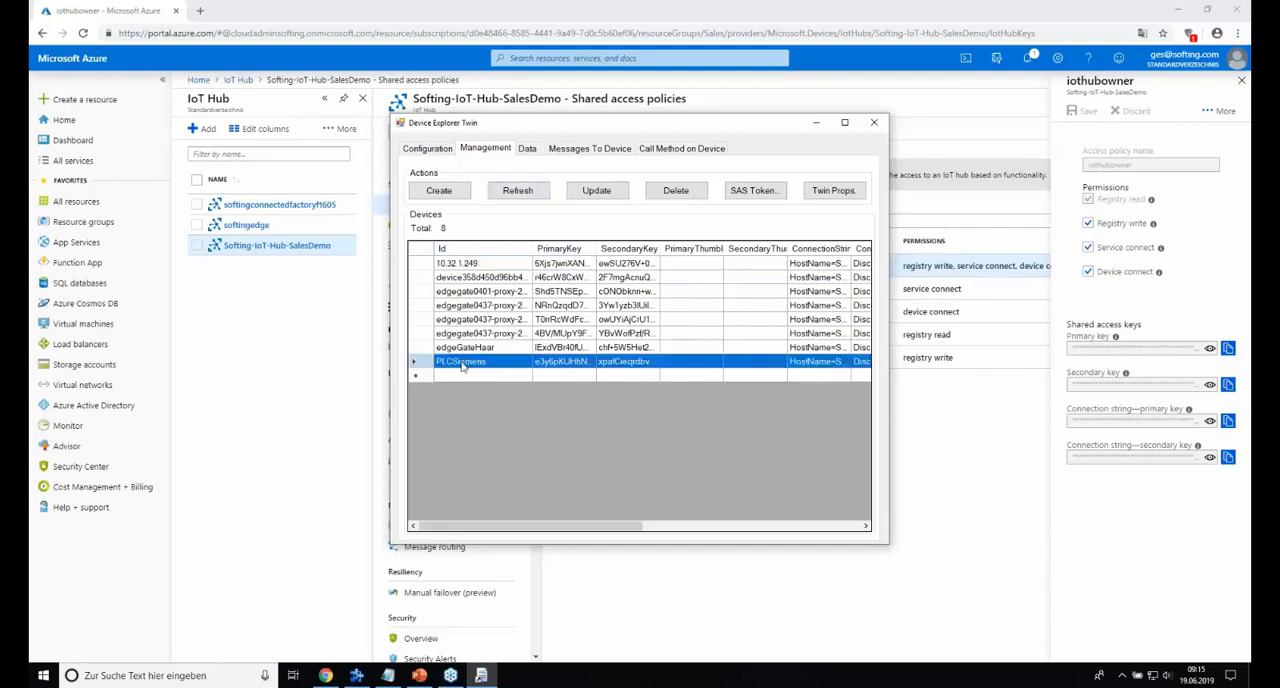
left_click(757, 192)
left_click(271, 161)
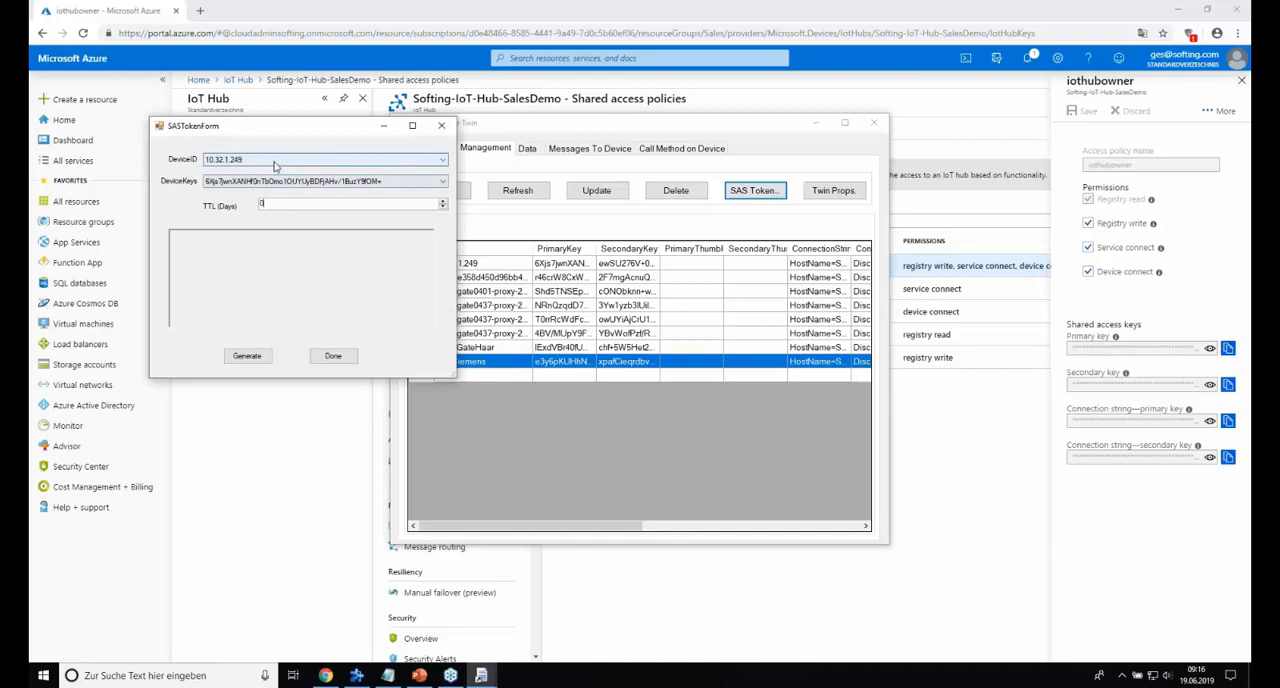
left_click(237, 231)
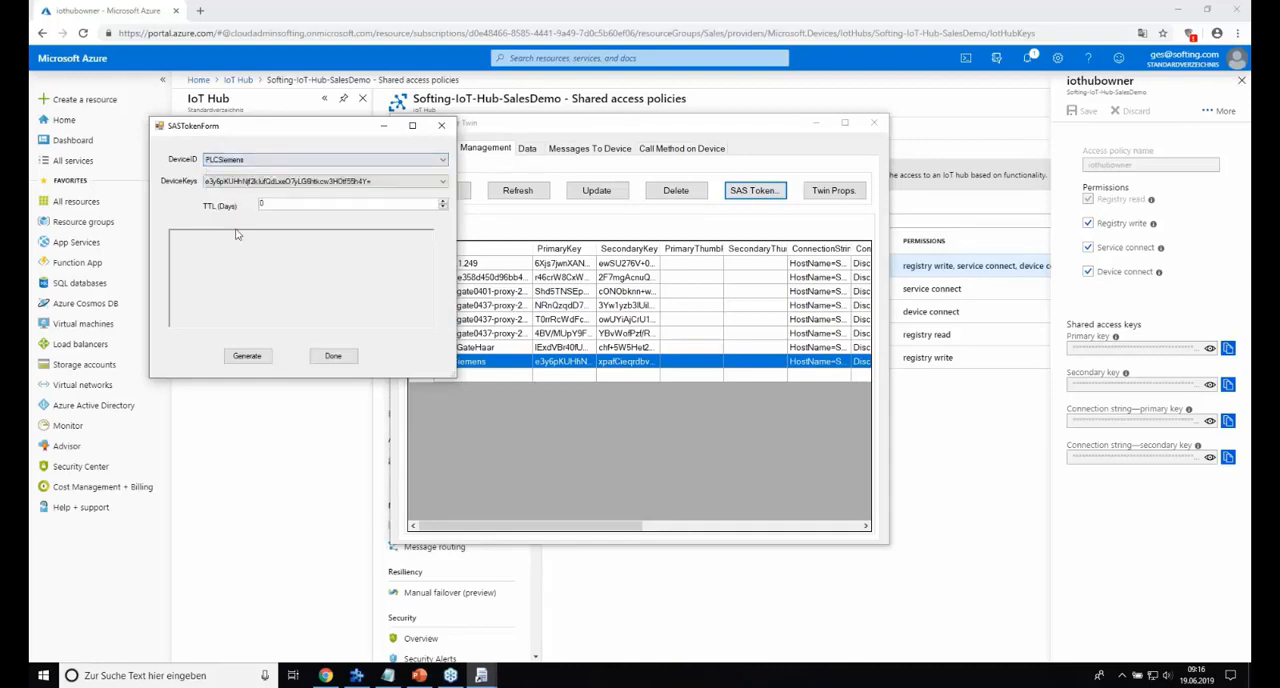
left_click_drag(287, 206, 259, 204)
type("365")
left_click(248, 362)
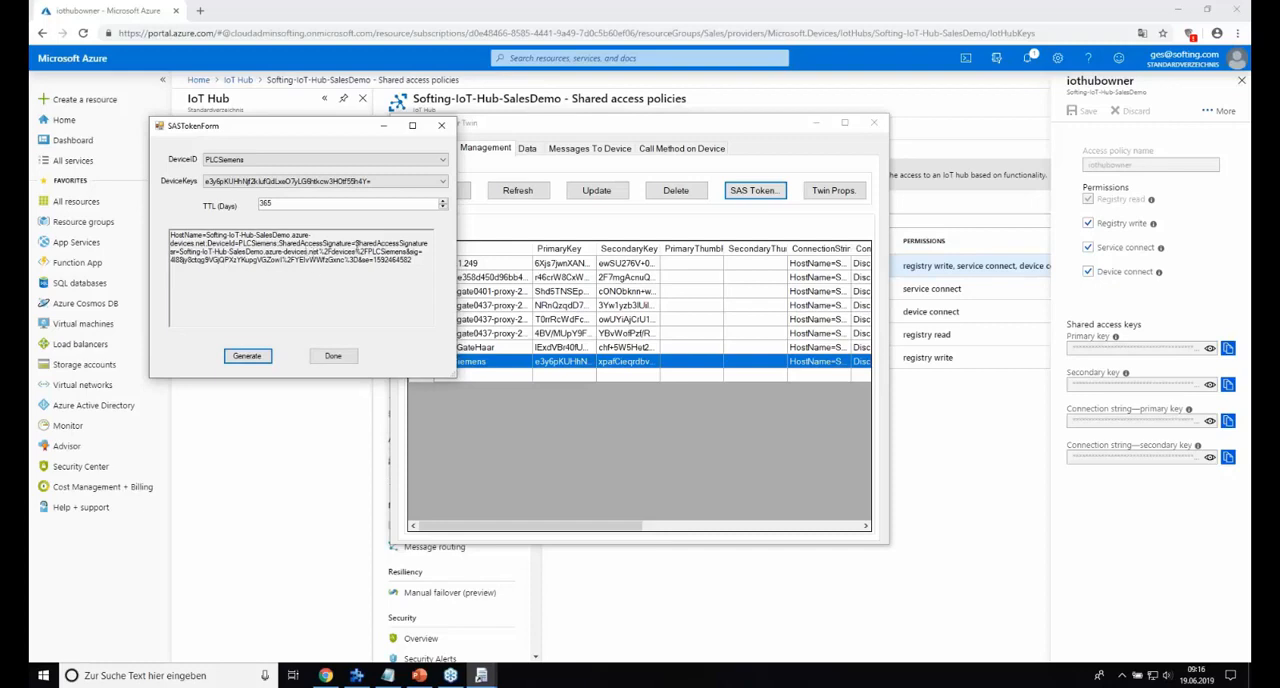
Copy the generated token text after "SharedAccessSignature=" and paste it as the broker connection's password in dataFEED OPC Suite.
left_click_drag(355, 243, 427, 262)
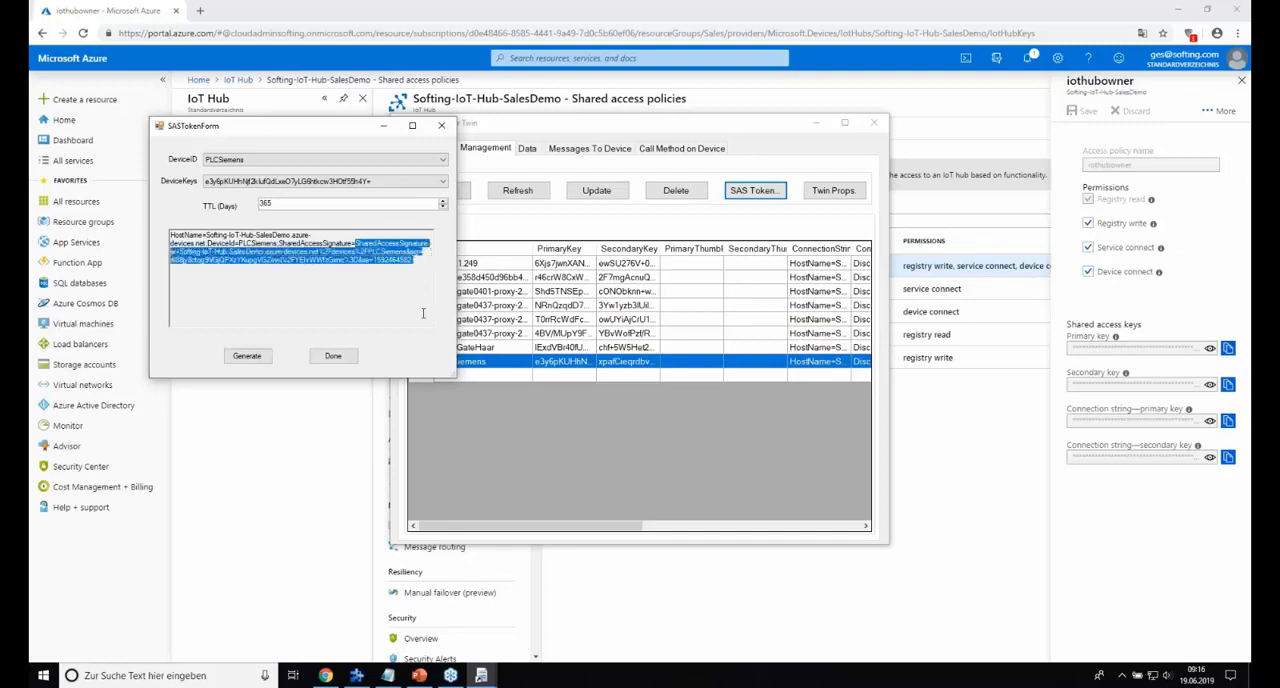
left_click(356, 246)
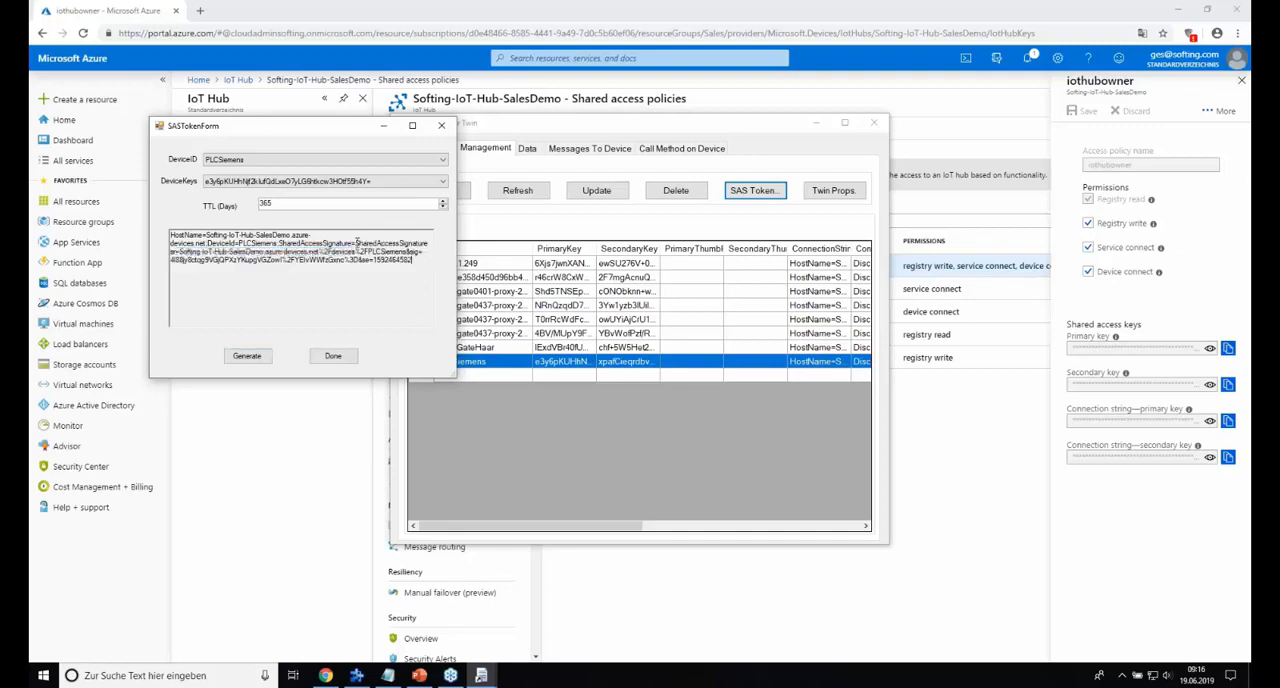
left_click_drag(356, 243, 410, 259)
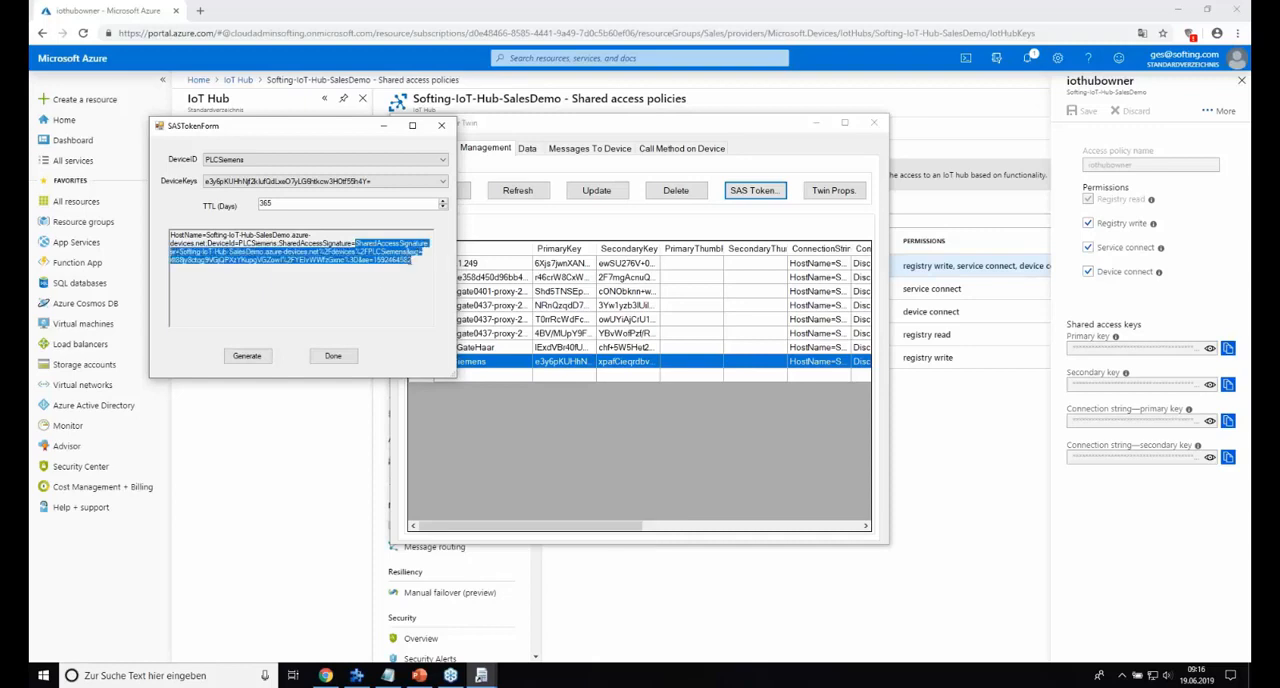
left_click(357, 675)
key("ctrl+v")
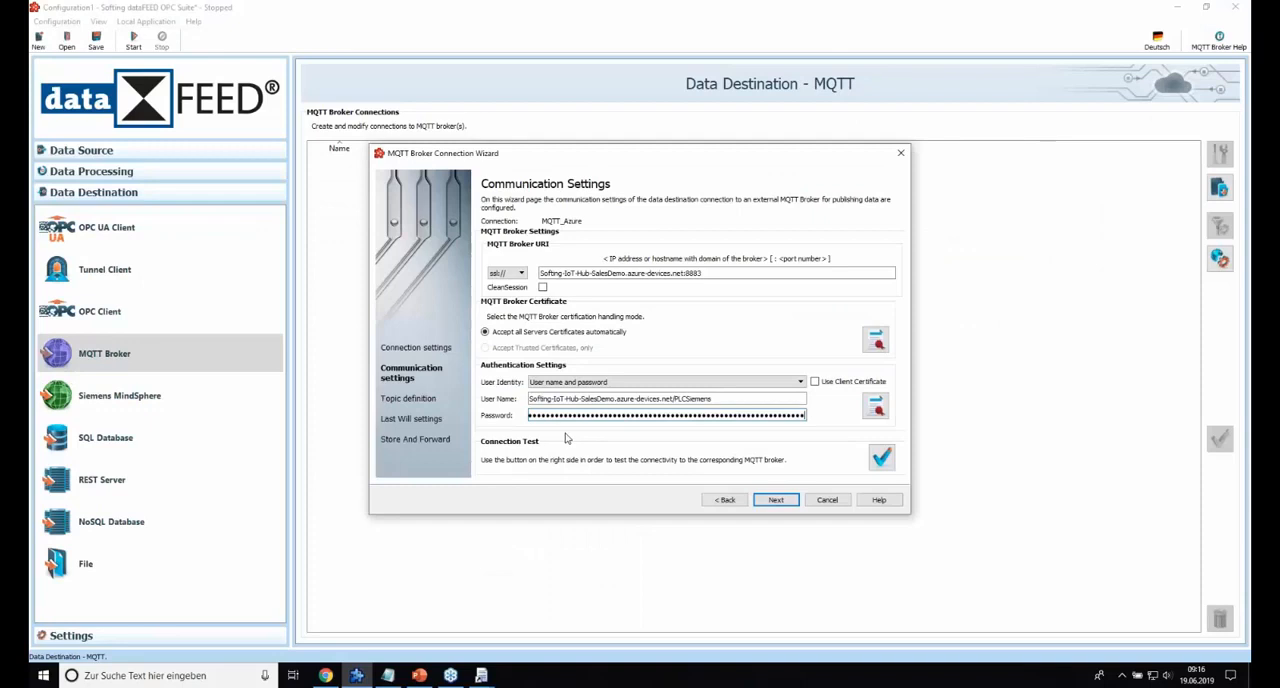
Return to Device Explorer and close the SAS token form.
left_click(481, 675)
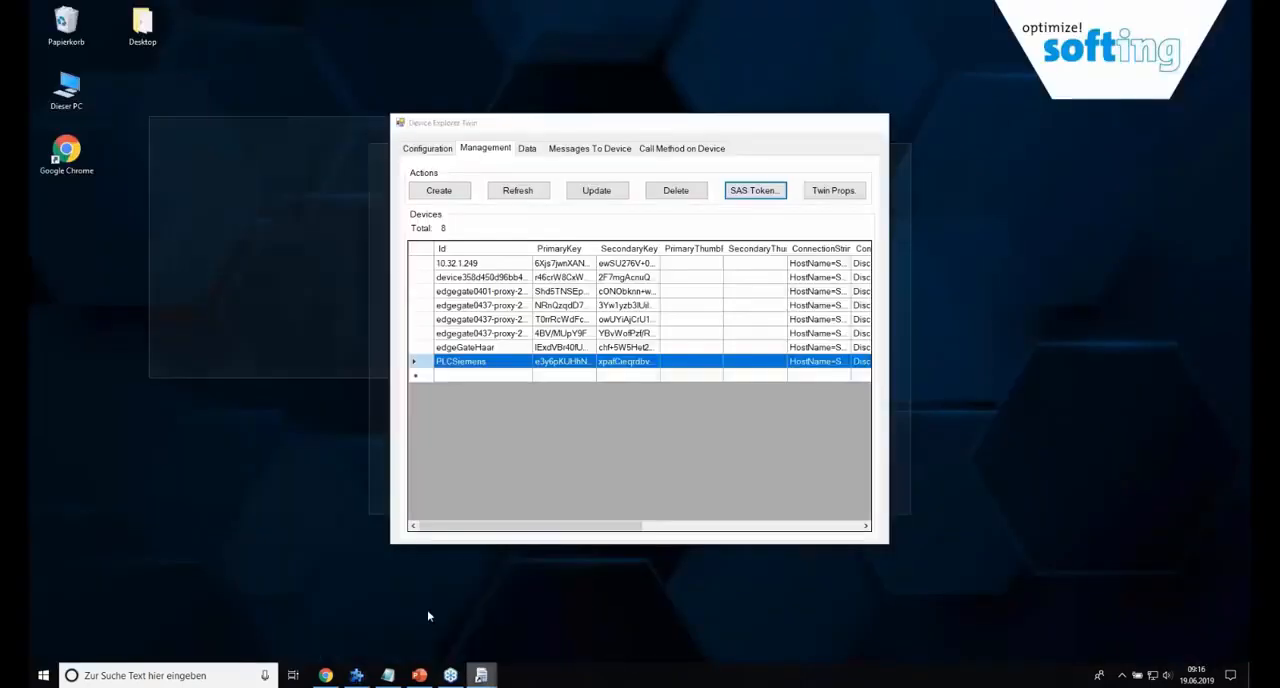
left_click(429, 614)
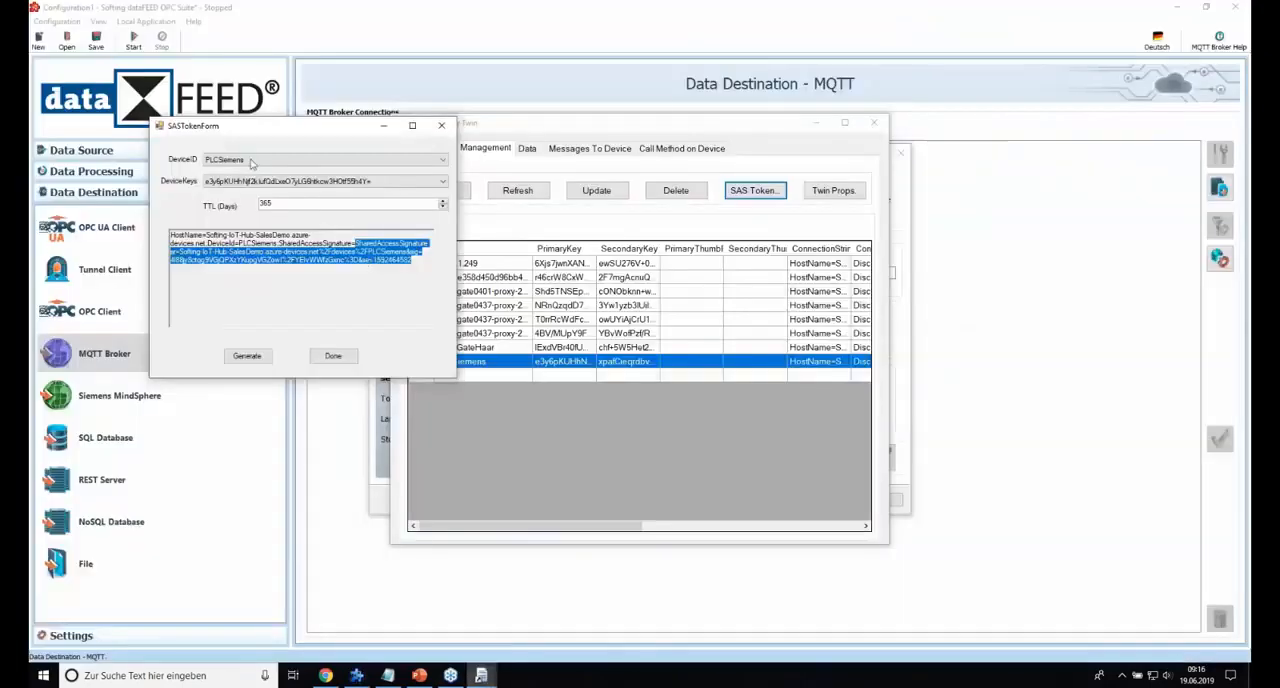
left_click(333, 354)
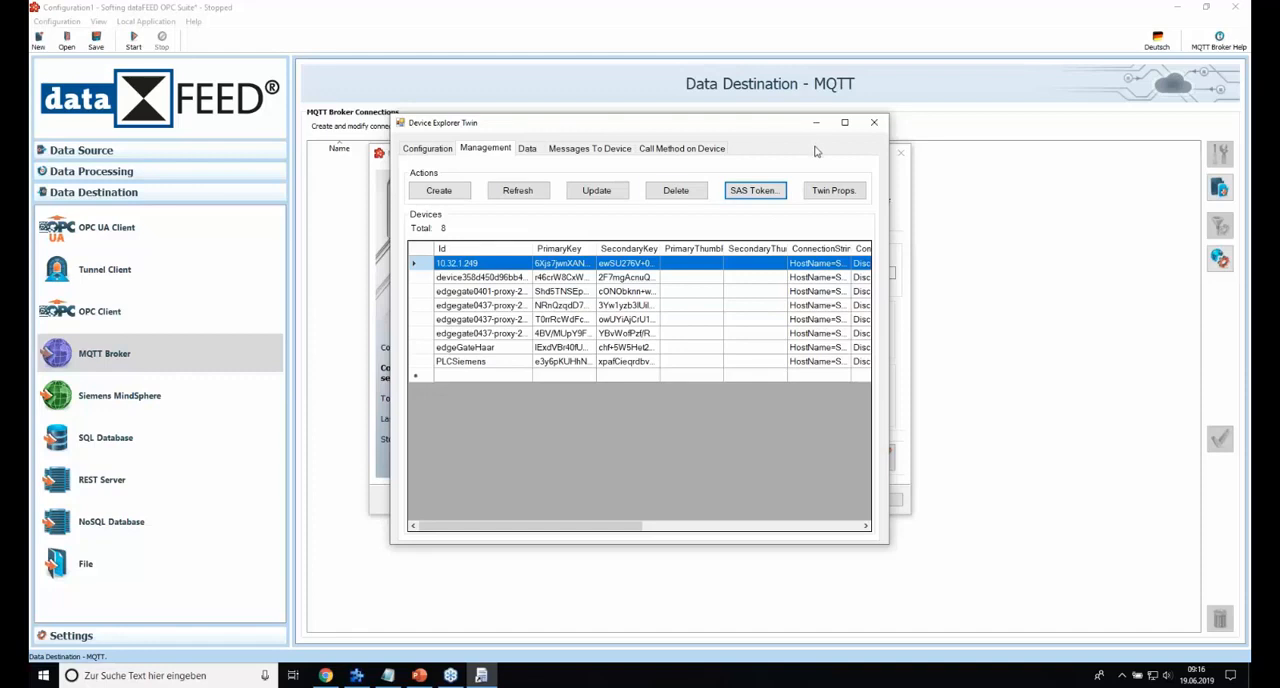
Switch back to dataFEED OPC Suite and test the connection to the MQTT broker.
left_click(360, 677)
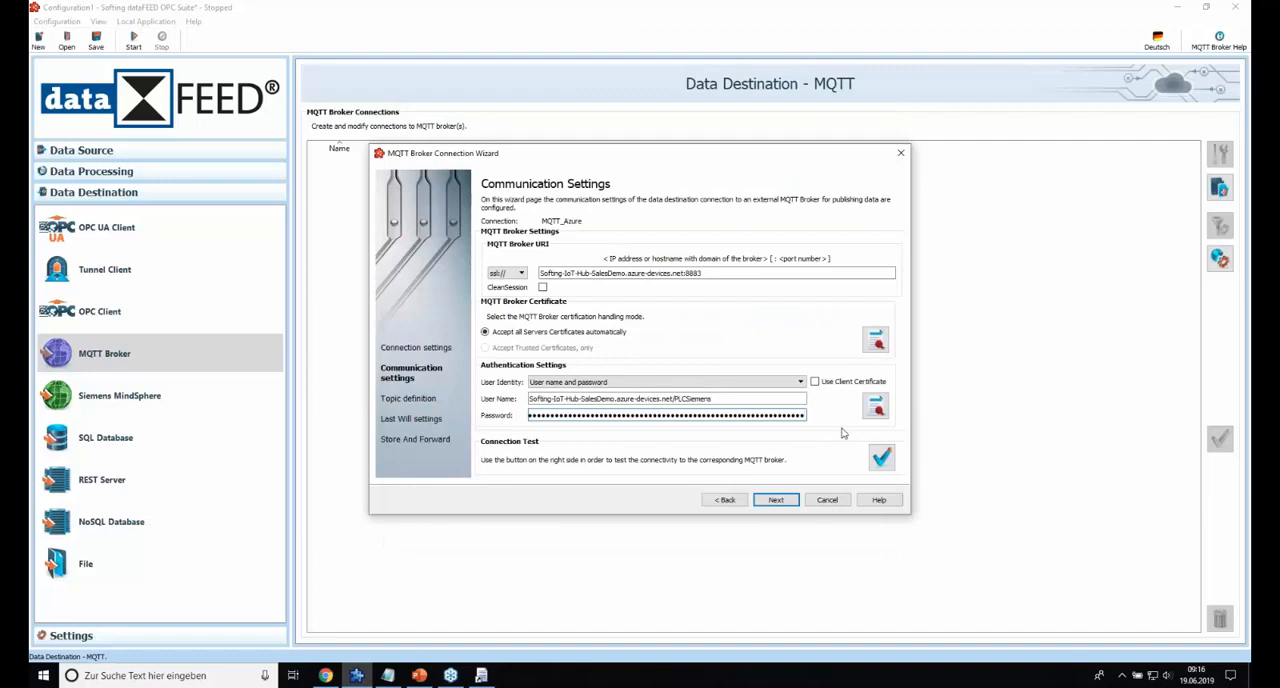
left_click(878, 462)
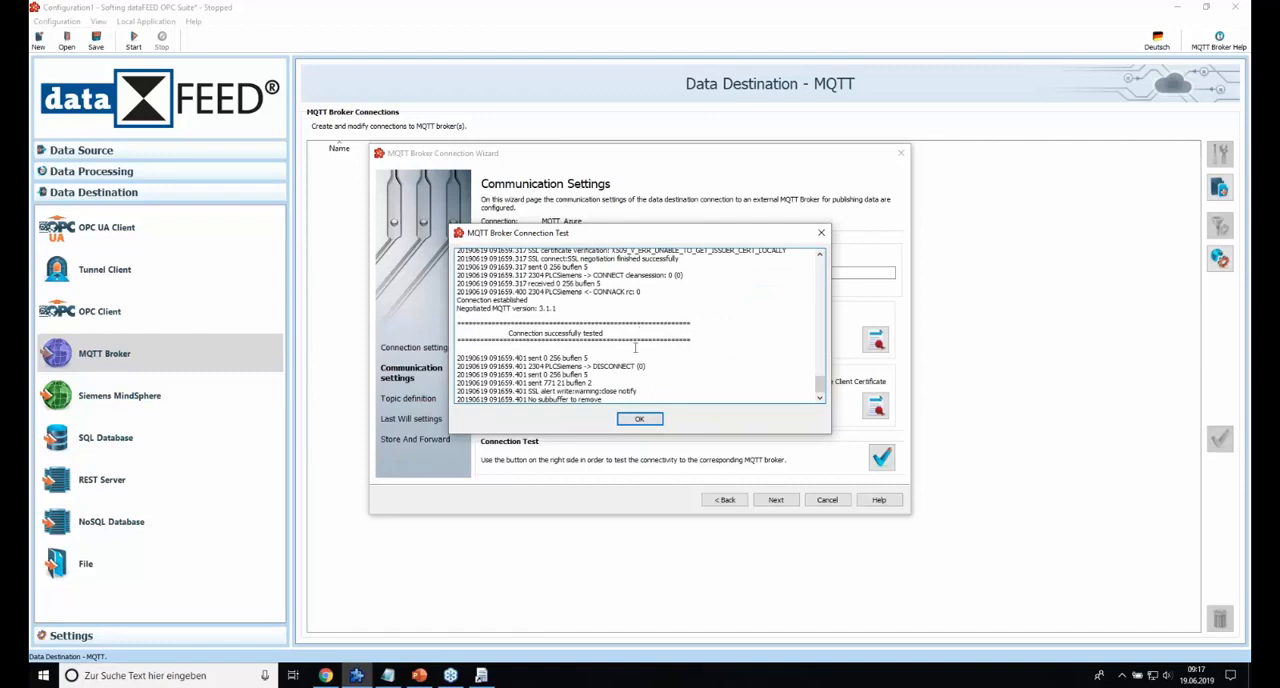
left_click(645, 420)
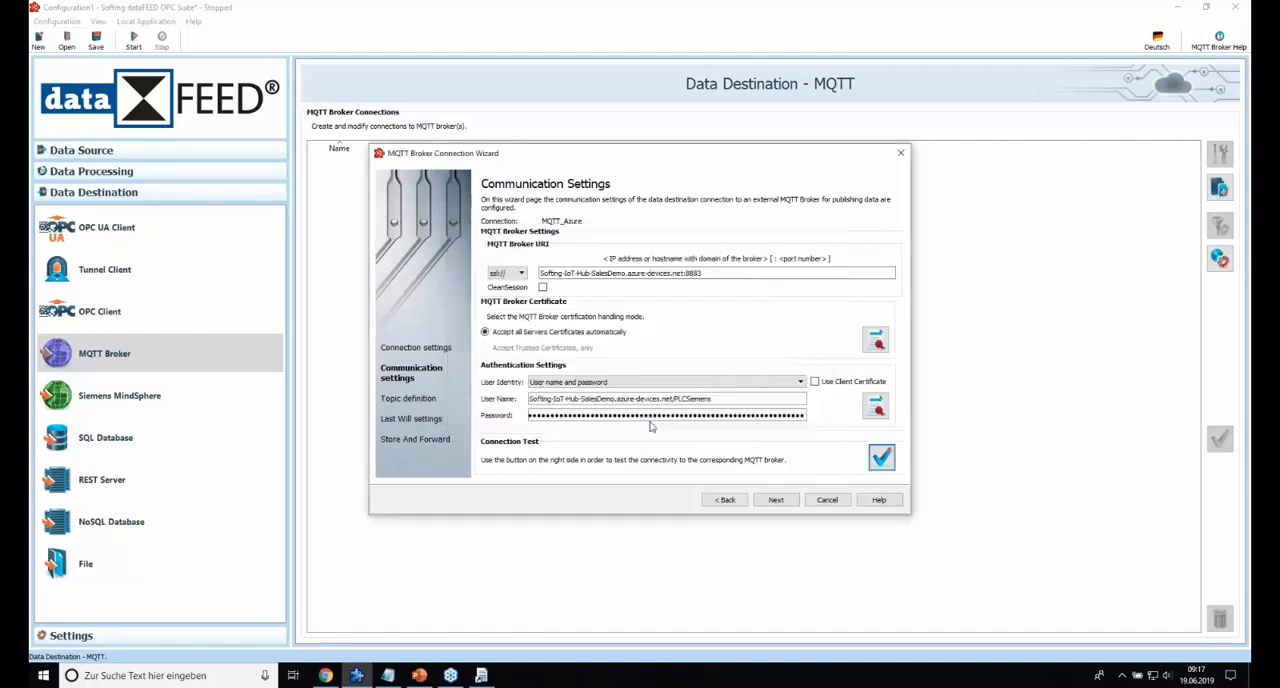
Proceed to the topic definition and add a Node topic named devices under MQTT_Azure.
left_click(787, 500)
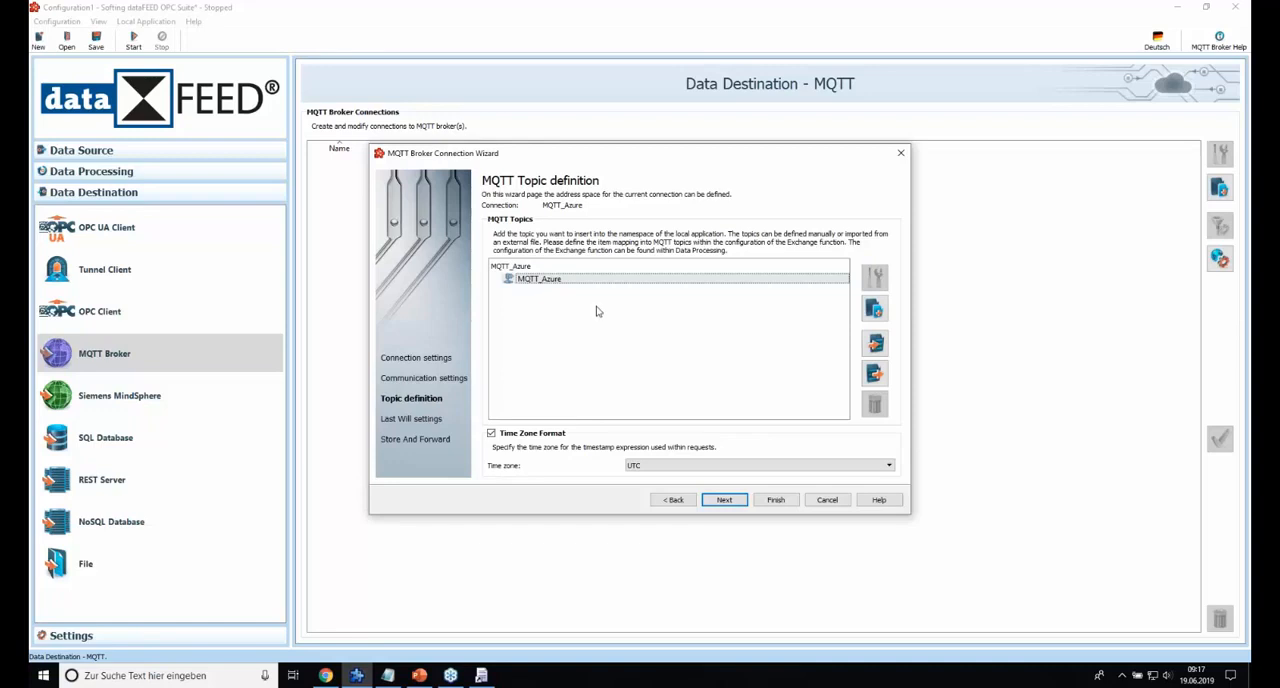
left_click(875, 311)
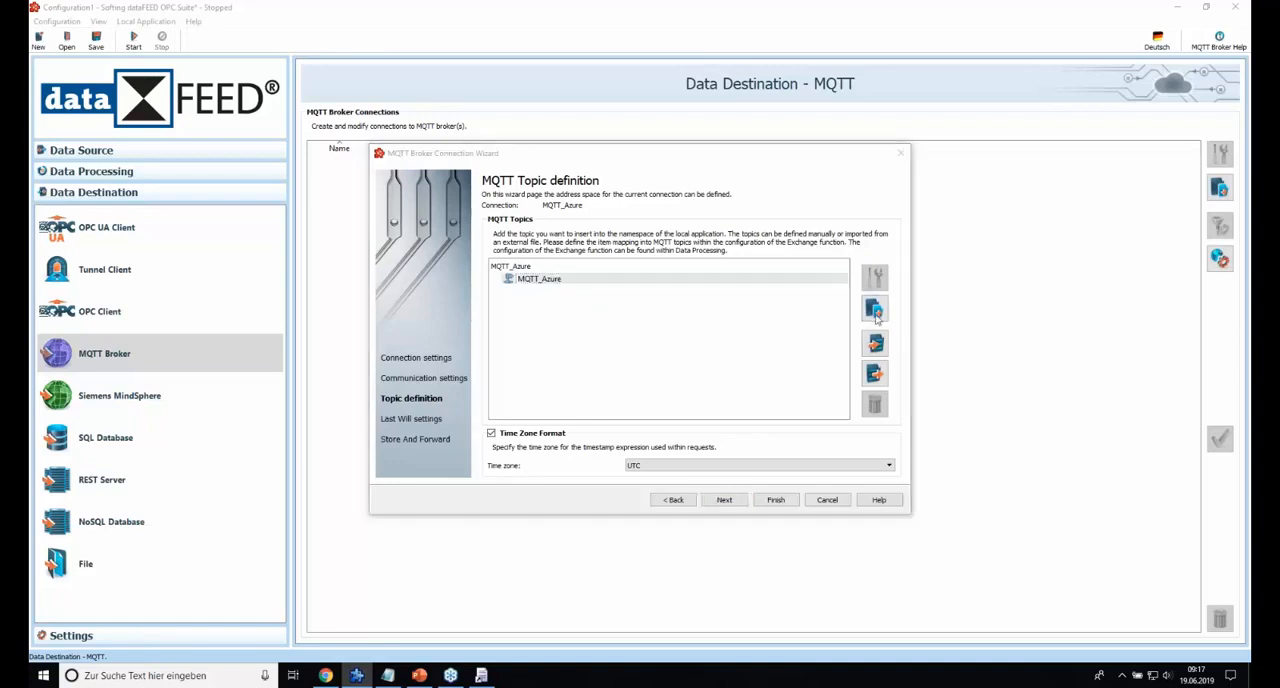
left_click(553, 250)
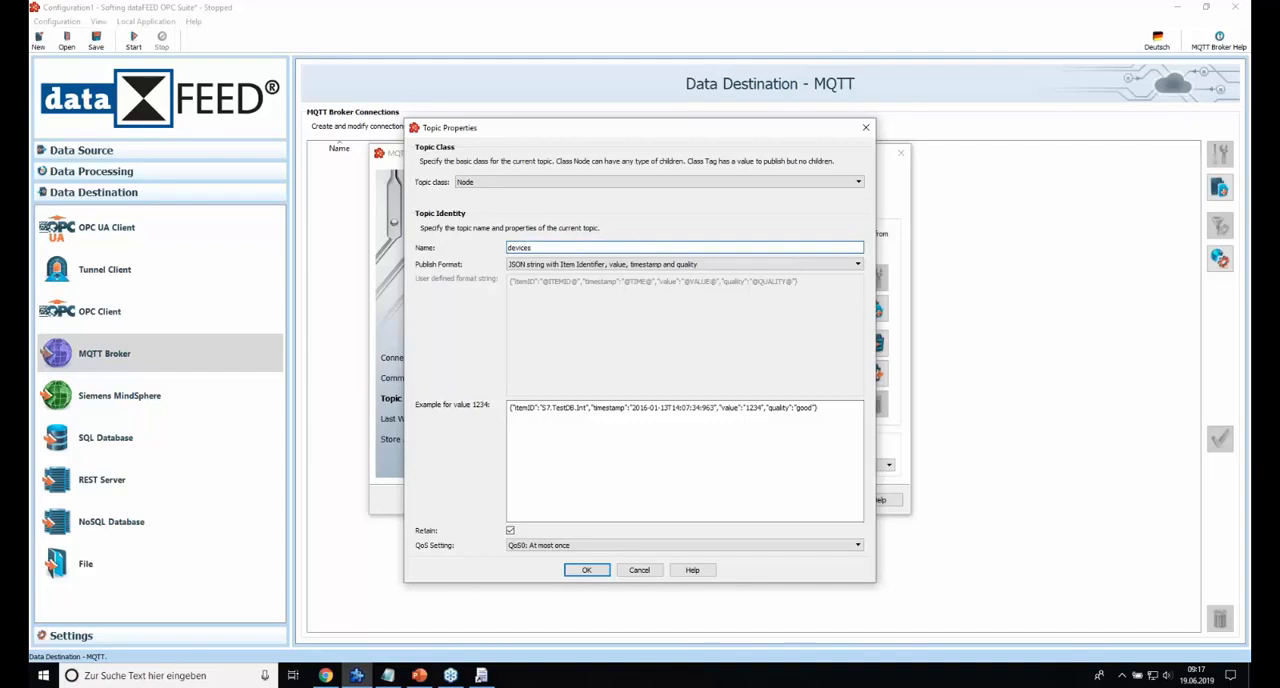
left_click(586, 569)
Add a topic named PLCSiemens of class Node under devices, checking the required topic structure in the Webinar Azure.txt notes.
left_click(875, 279)
left_click(535, 247)
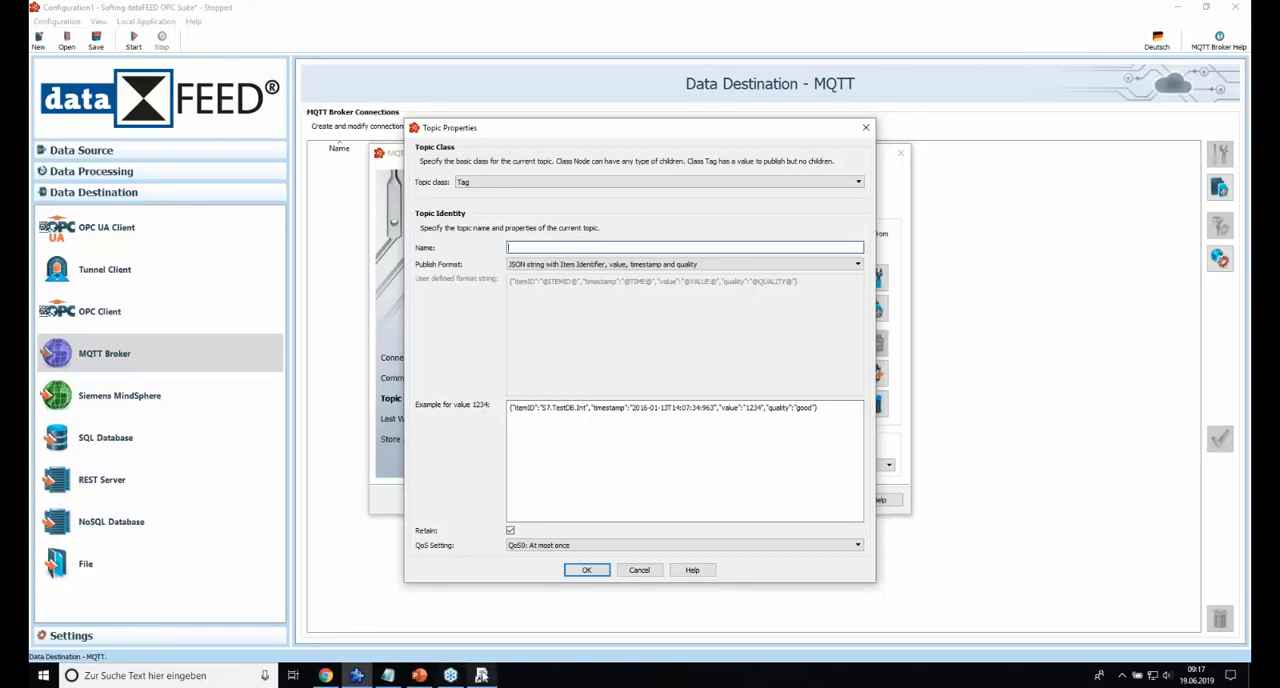
left_click(395, 680)
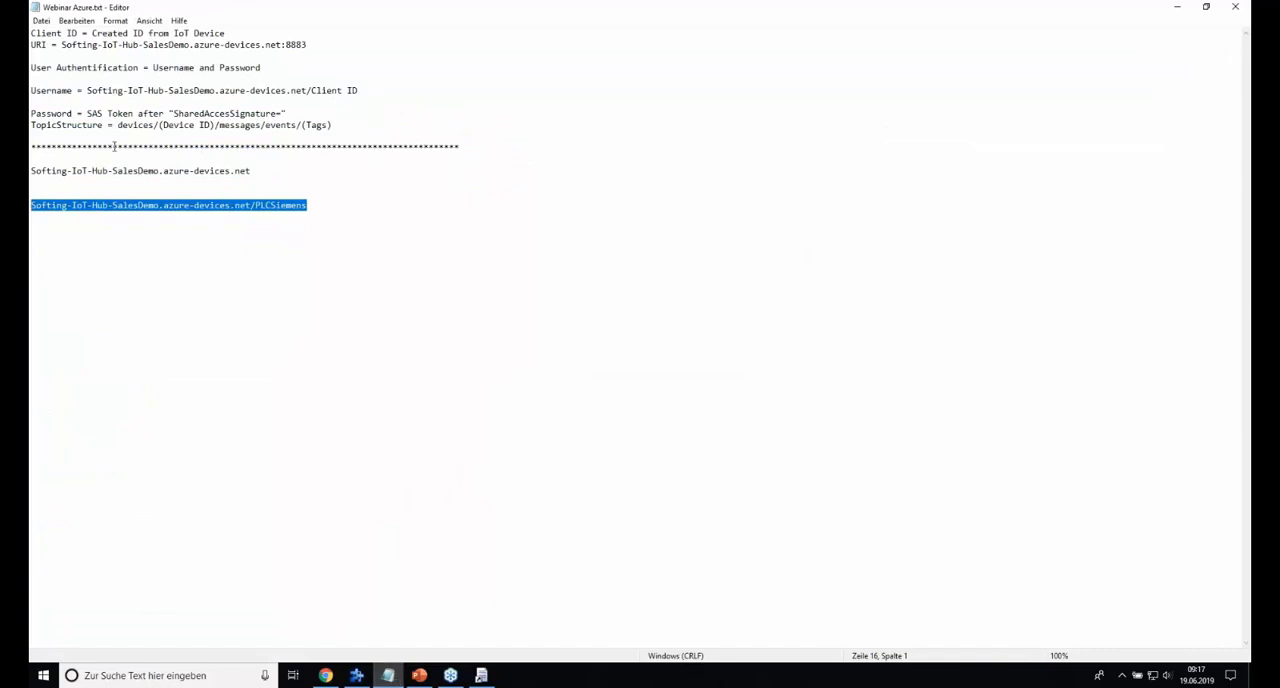
left_click(1176, 7)
type("PLCSiemens")
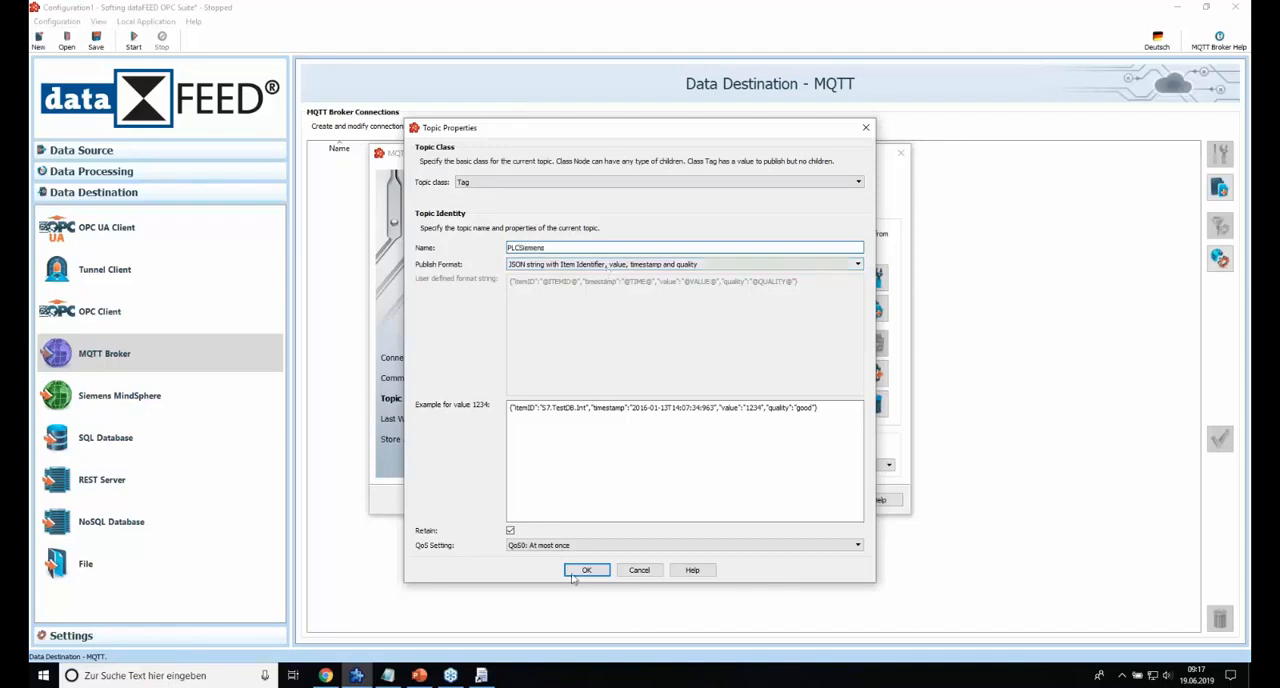
left_click(540, 182)
left_click(528, 195)
left_click(587, 570)
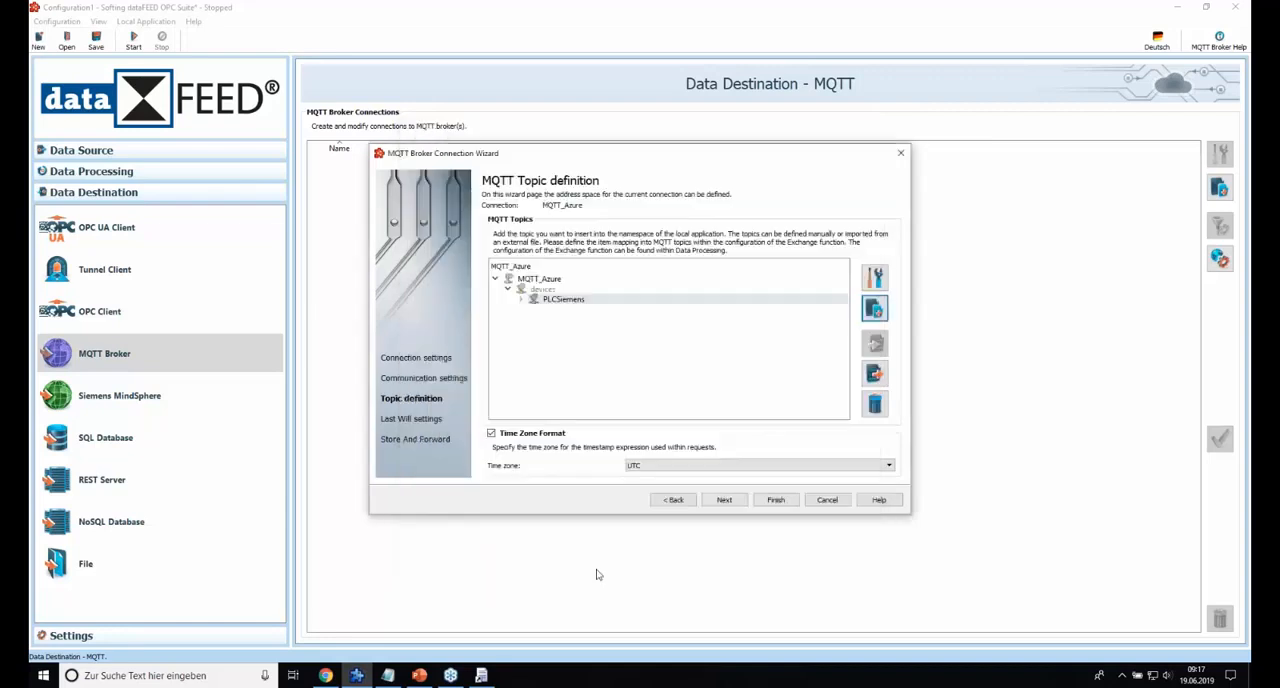
Add a topic named messages of class Node under PLCSiemens.
left_click(875, 312)
left_click(520, 182)
left_click(520, 195)
left_click(517, 247)
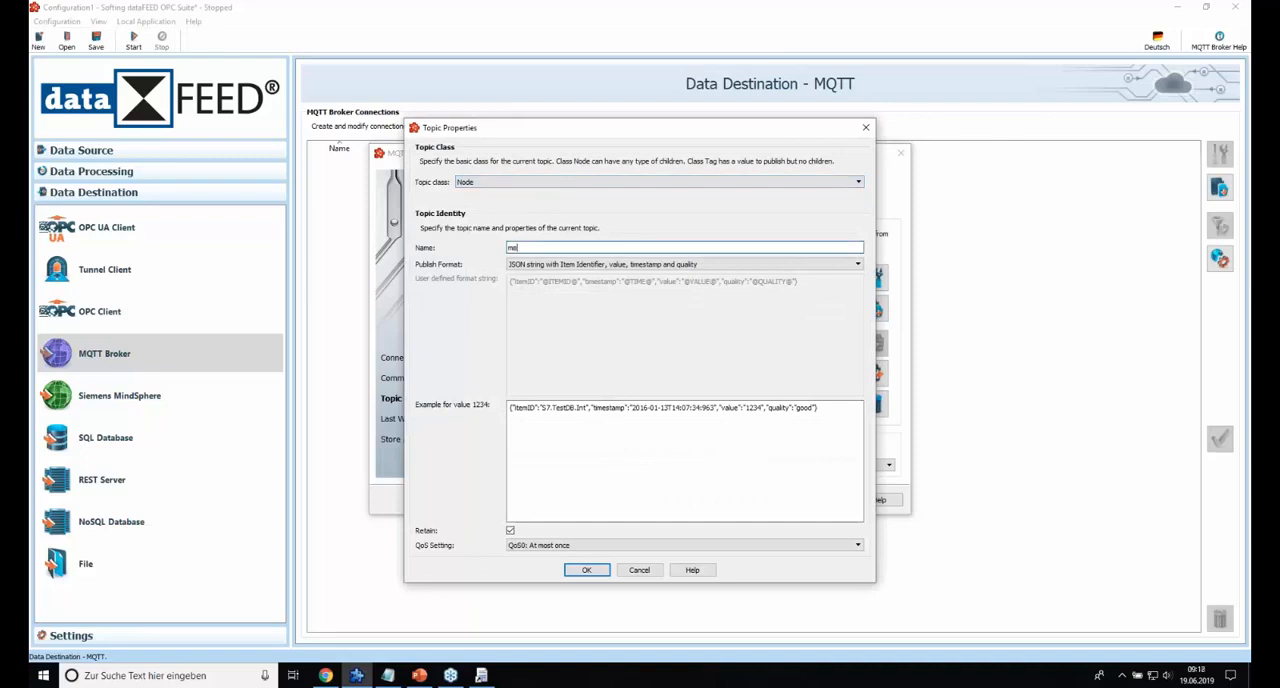
type("messages")
left_click(587, 570)
Add a topic named events of class Node under messages.
left_click(874, 308)
left_click(503, 183)
left_click(500, 195)
key("Tab")
type("events")
left_click(586, 570)
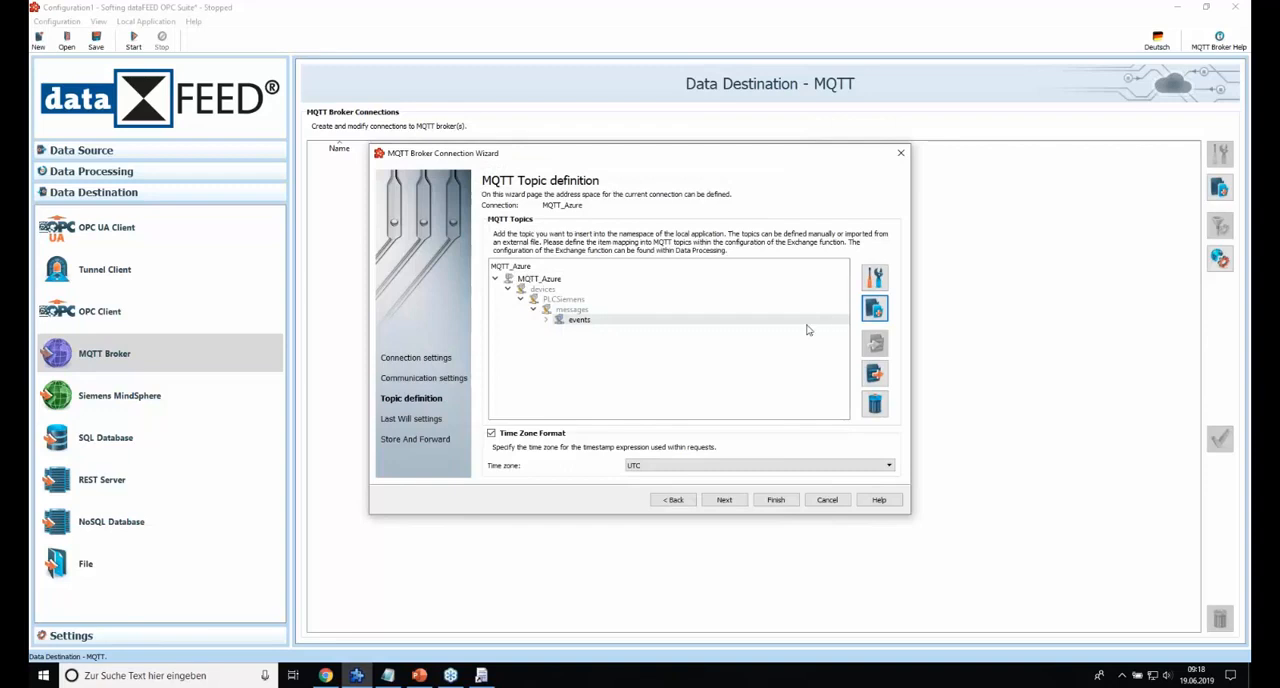
Add a topic named Temperature of class Tag under events, keeping the JSON publish format with item identifier, value, timestamp and quality.
left_click(875, 309)
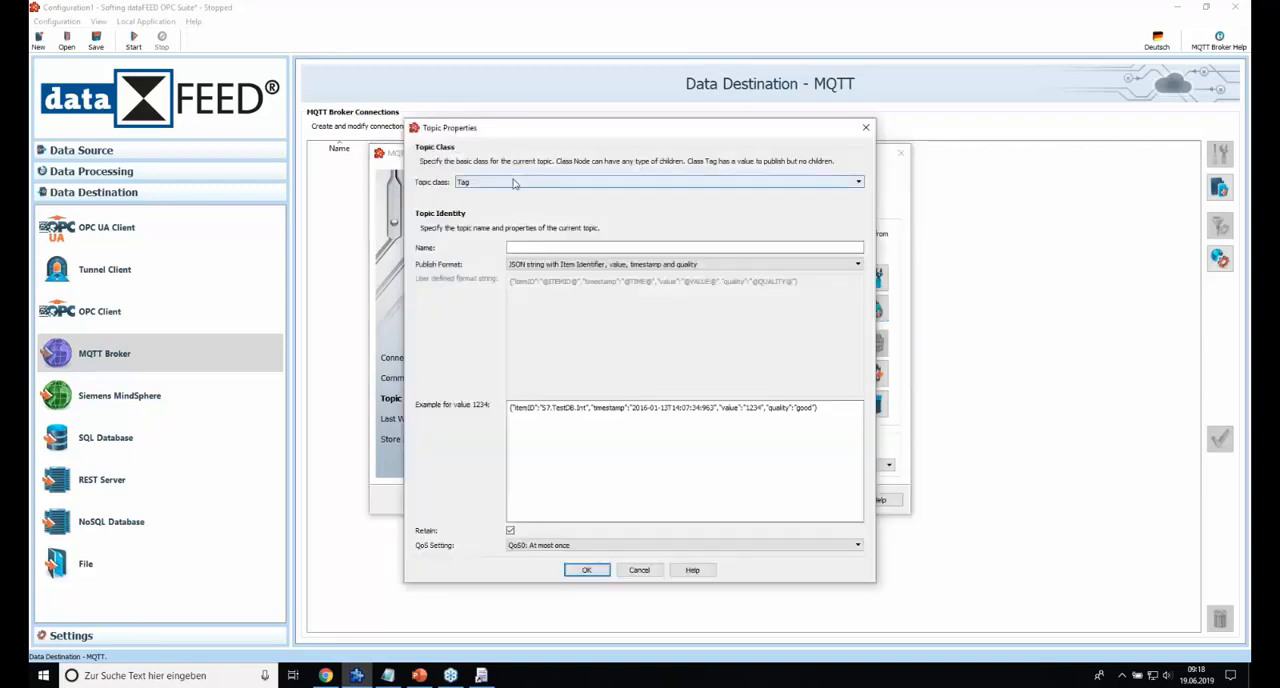
left_click(505, 185)
left_click(482, 204)
left_click(523, 248)
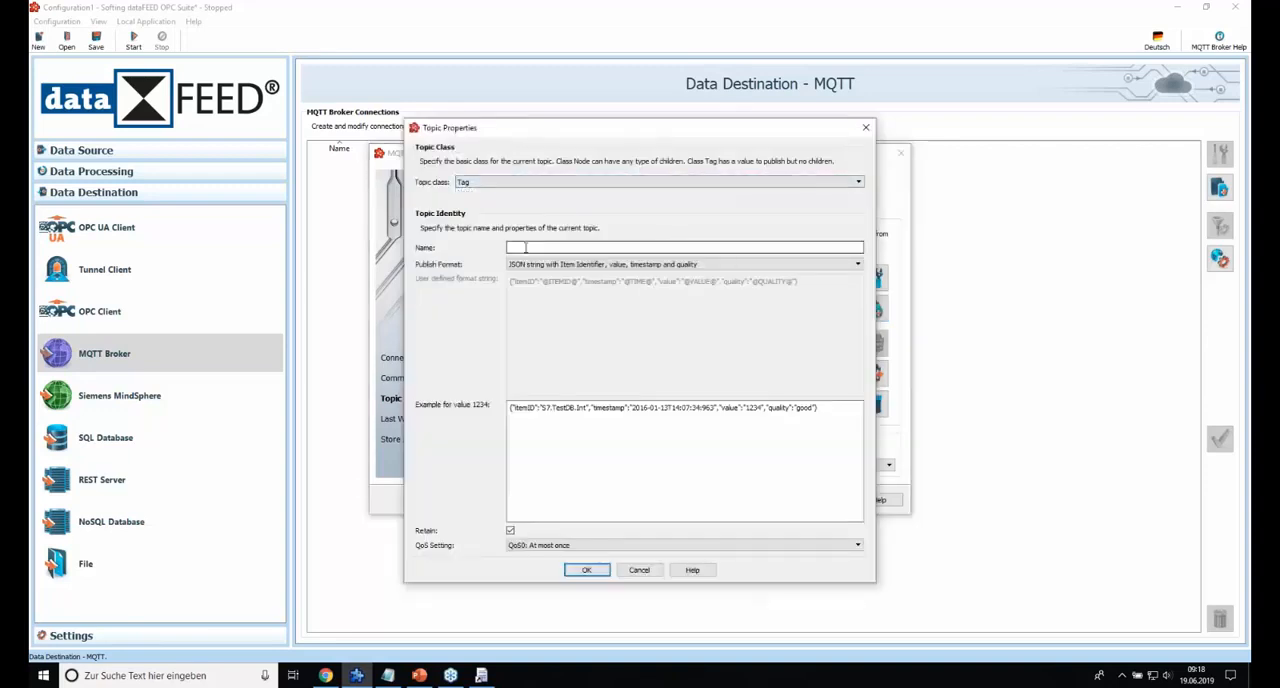
type("Temperature")
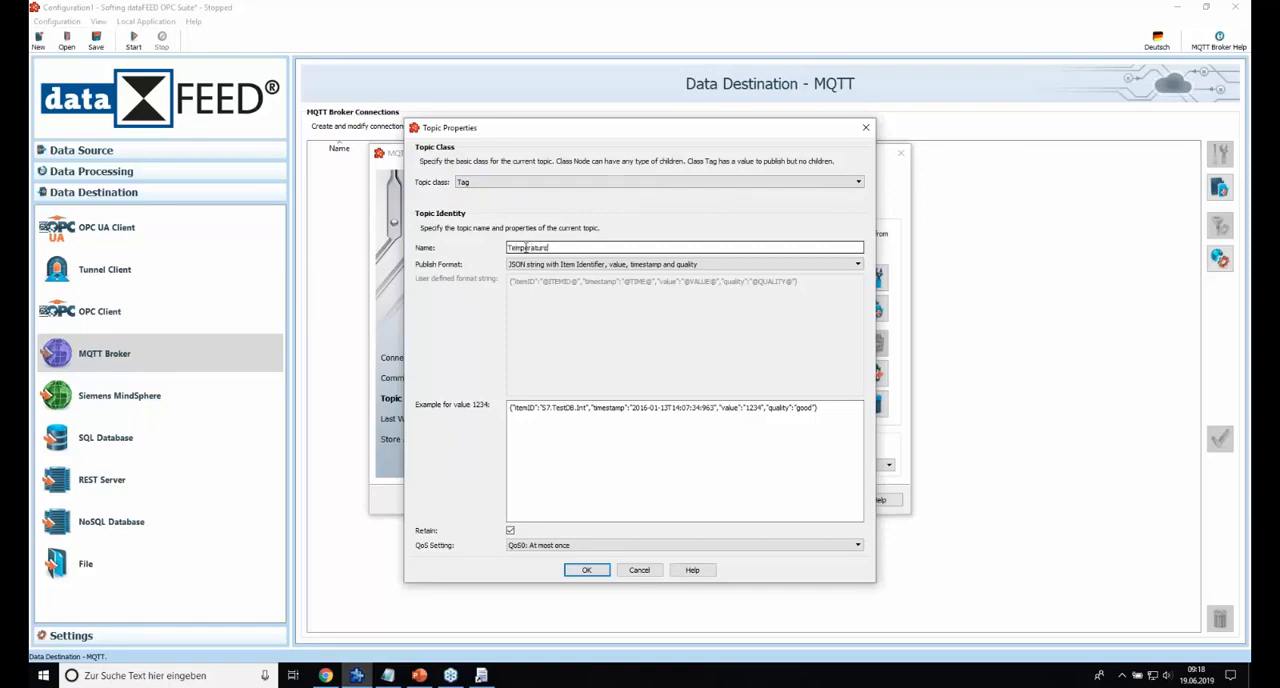
left_click(587, 570)
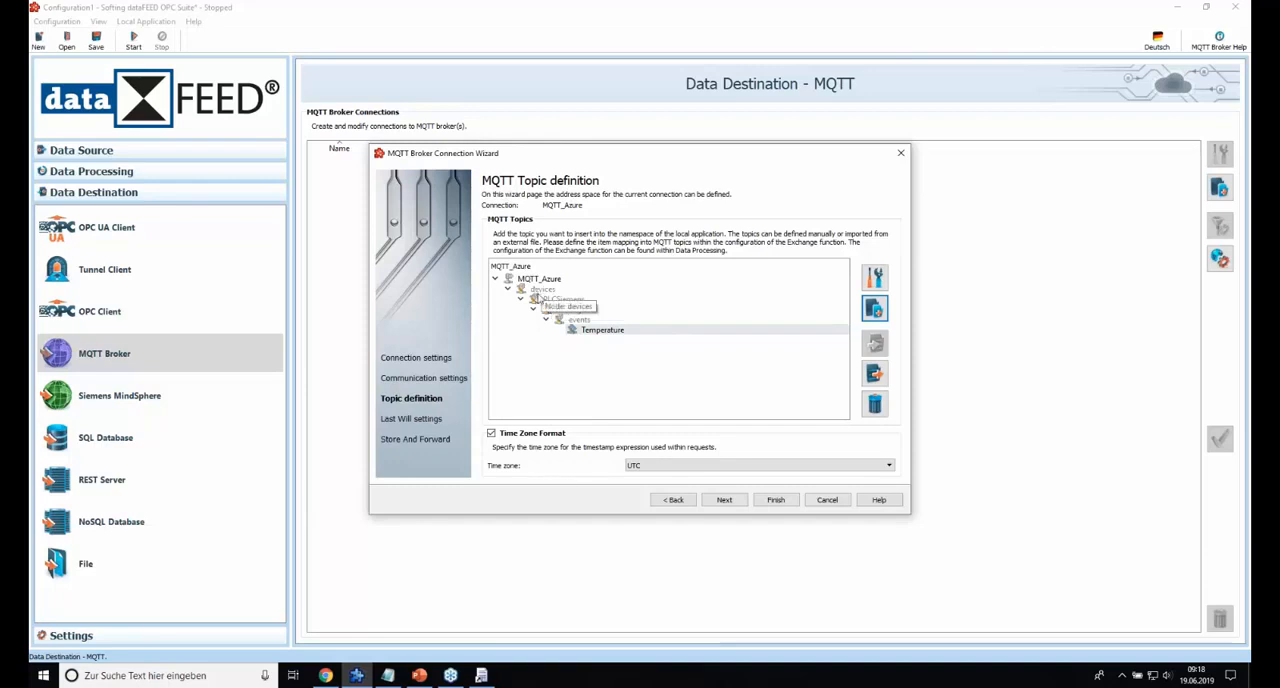
Review the MQTT topic hierarchy level by level, from devices down to the Temperature tag.
left_click(536, 294)
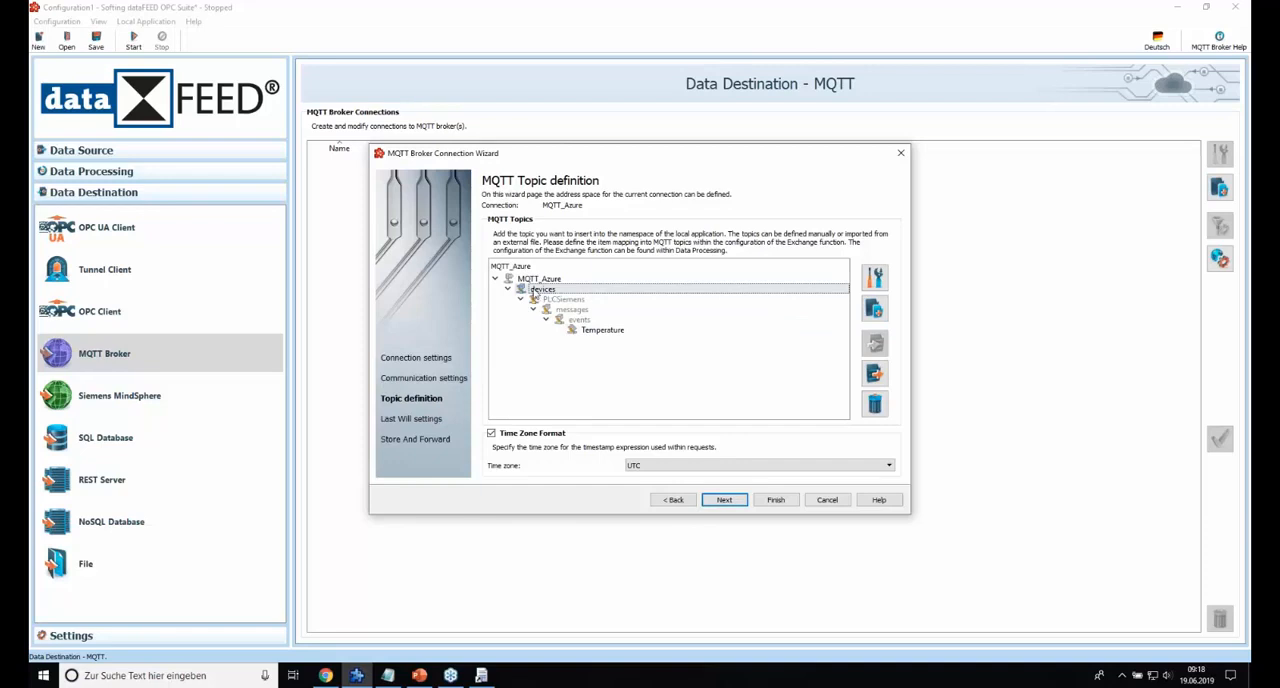
left_click(566, 301)
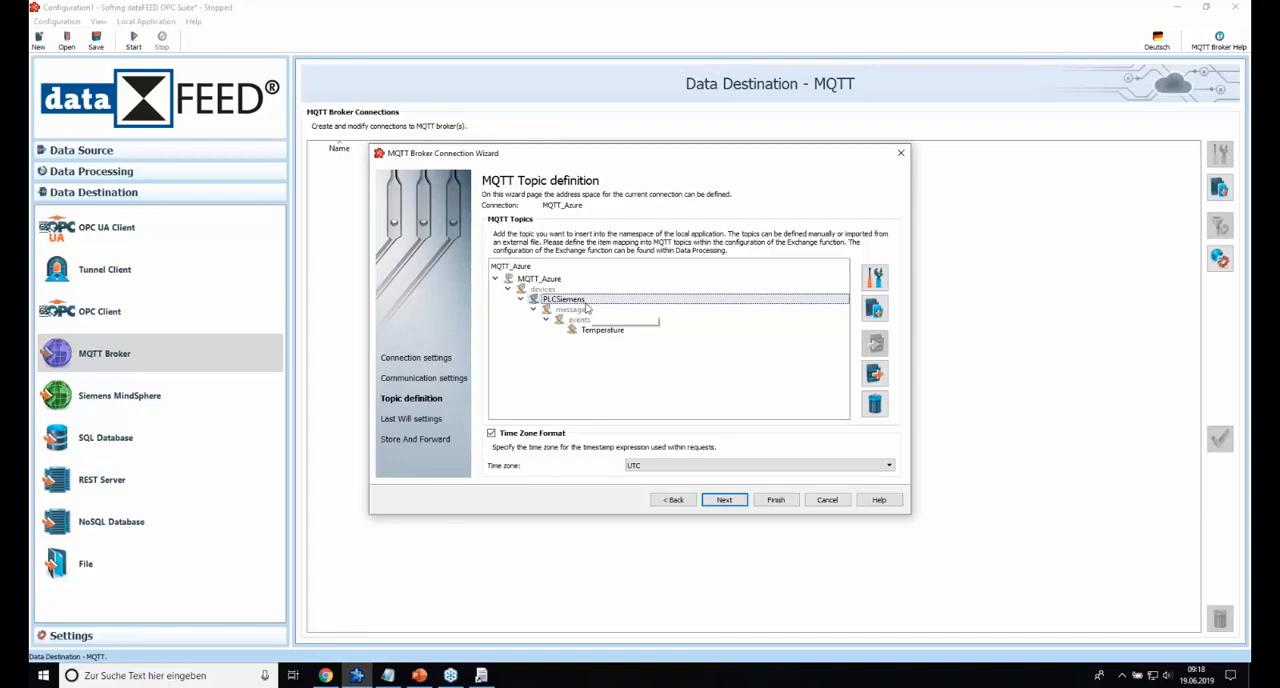
left_click(578, 312)
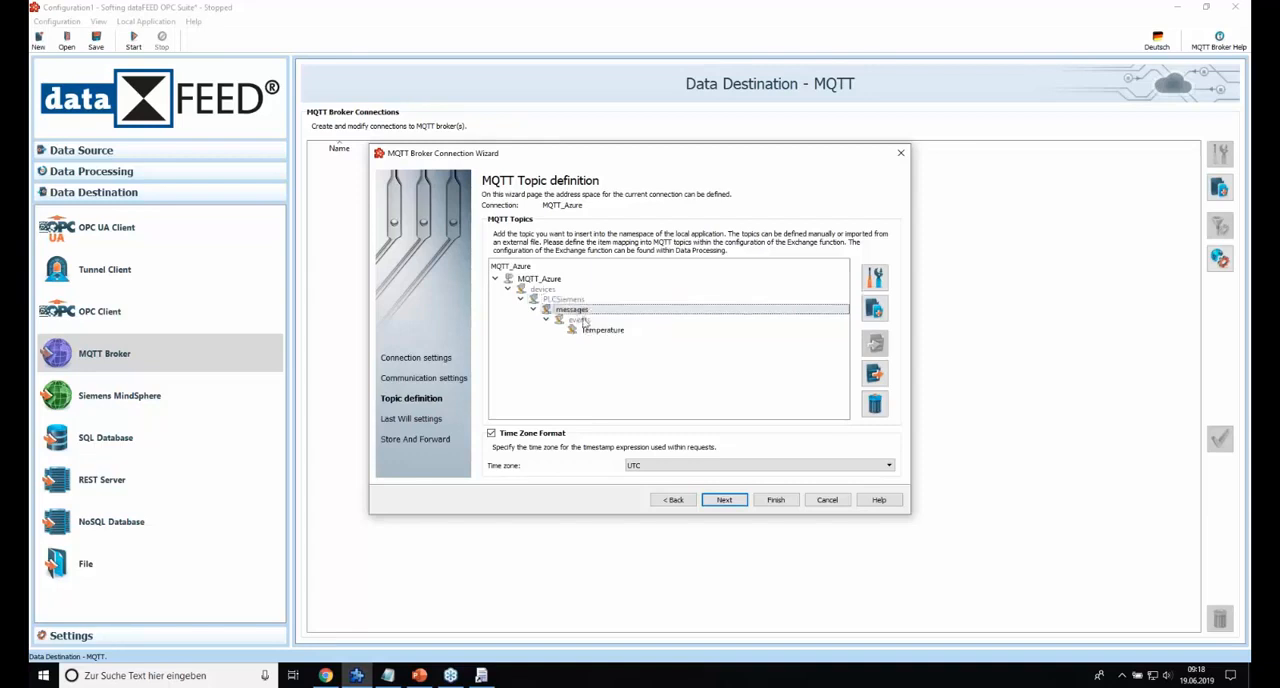
left_click(580, 320)
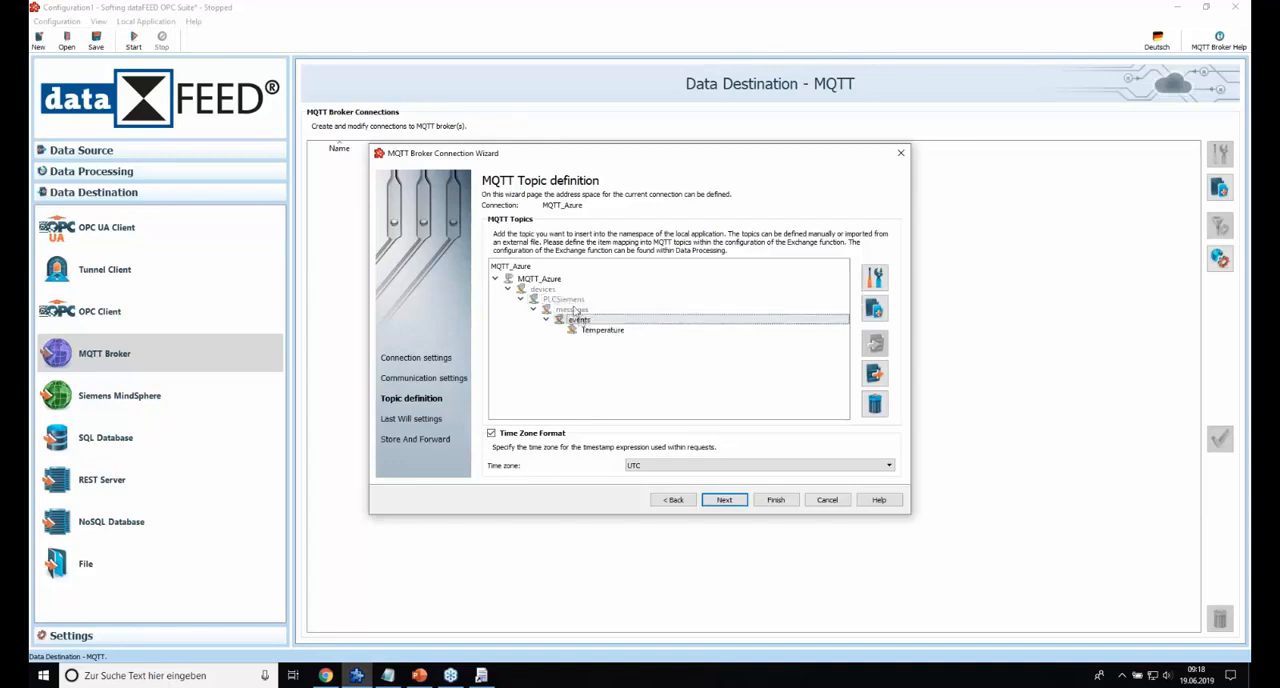
left_click(577, 312)
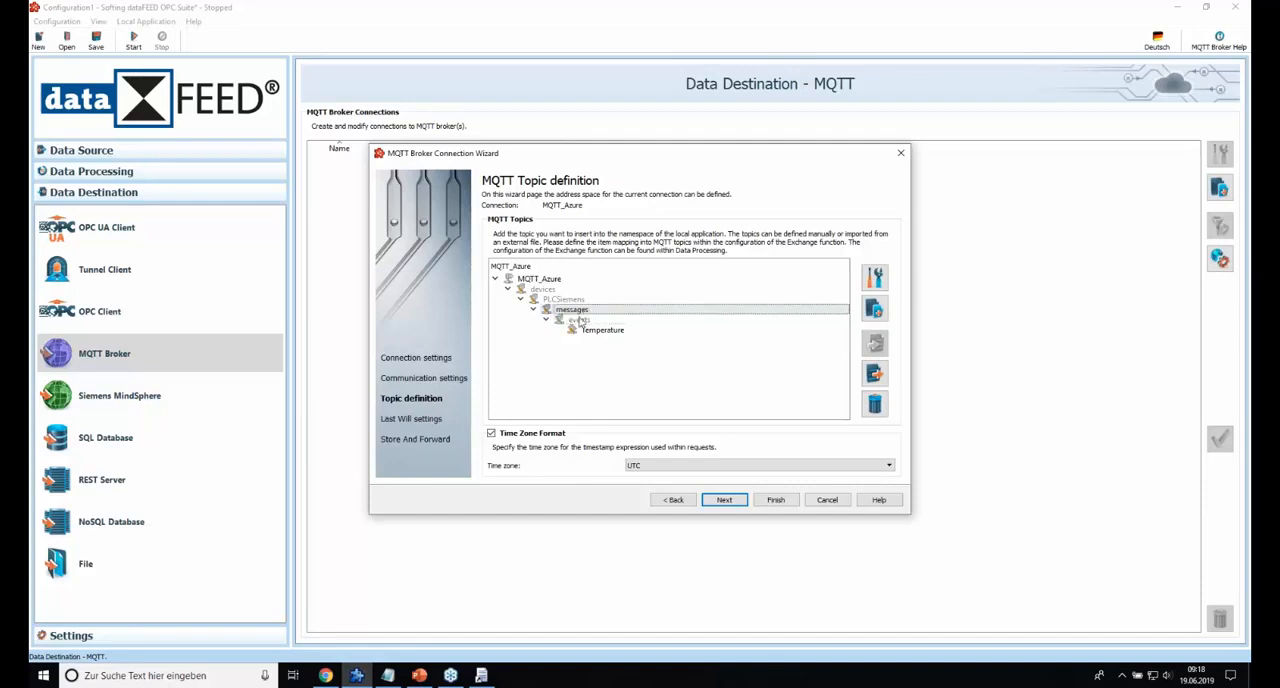
left_click(580, 320)
left_click(592, 332)
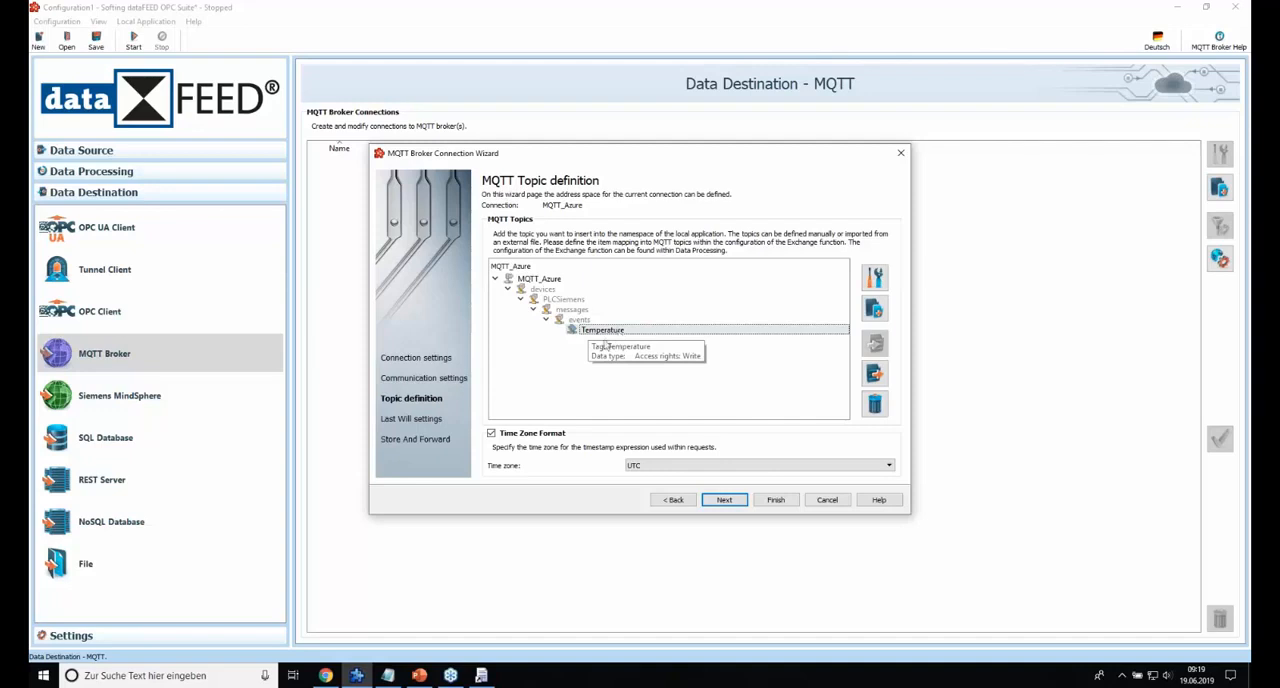
Complete the MQTT_Azure connection wizard with Last Will and Testament and Store And Forward left disabled.
left_click(726, 501)
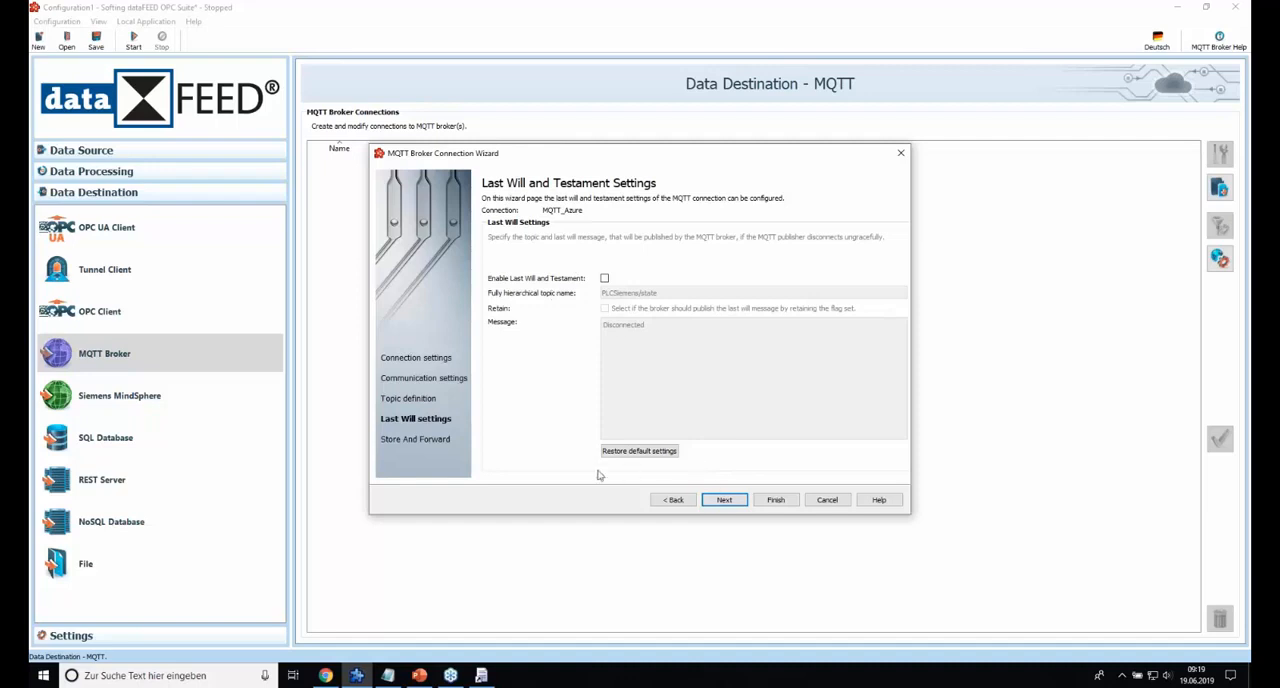
left_click(722, 501)
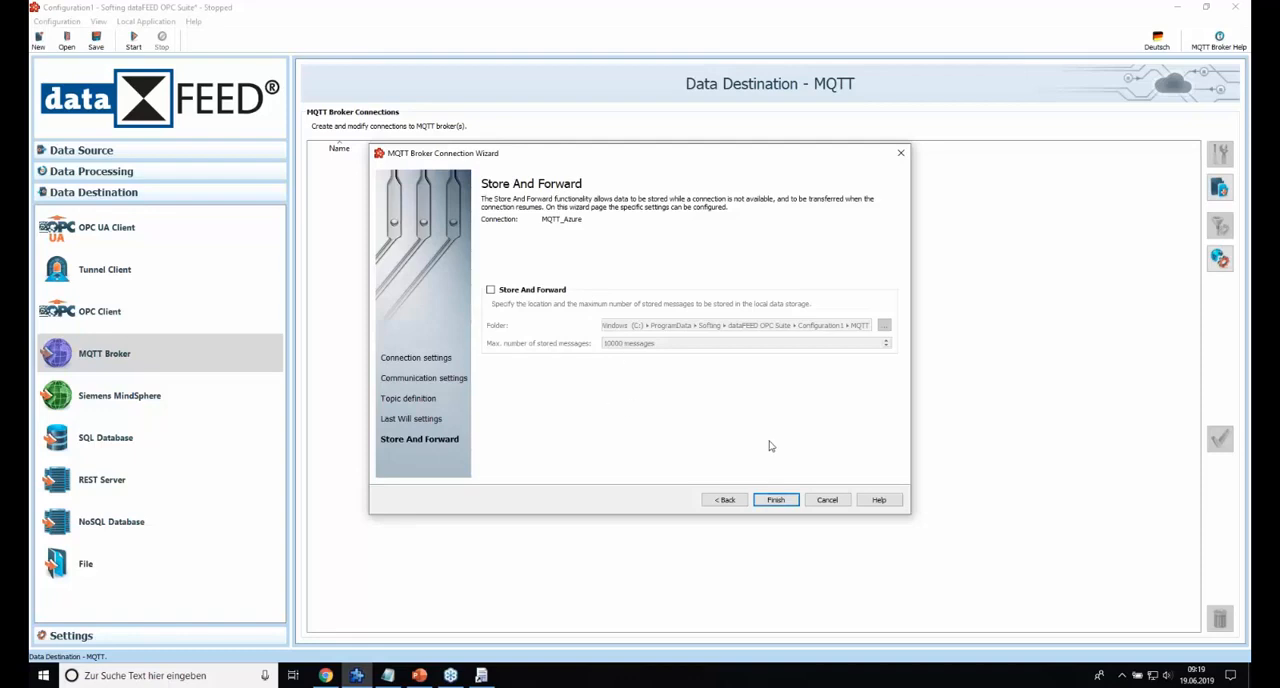
left_click(777, 500)
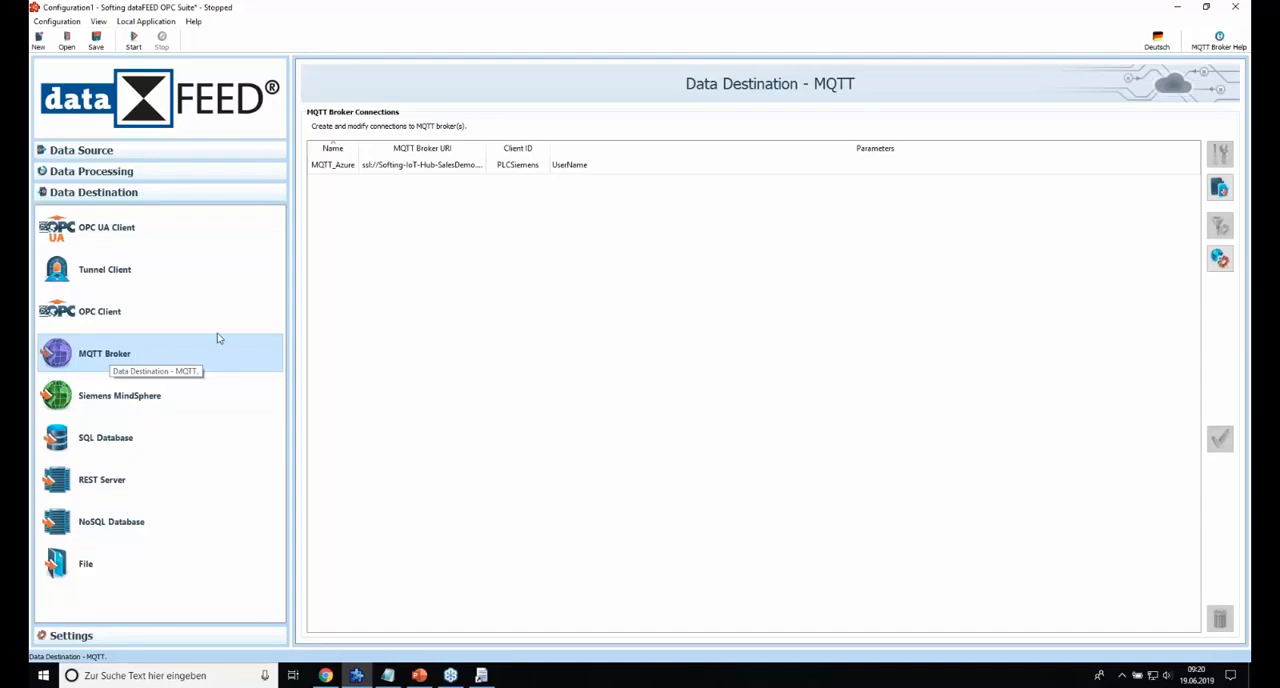
Open the Exchange settings of the data processing section and activate Exchange for the local application.
left_click(72, 176)
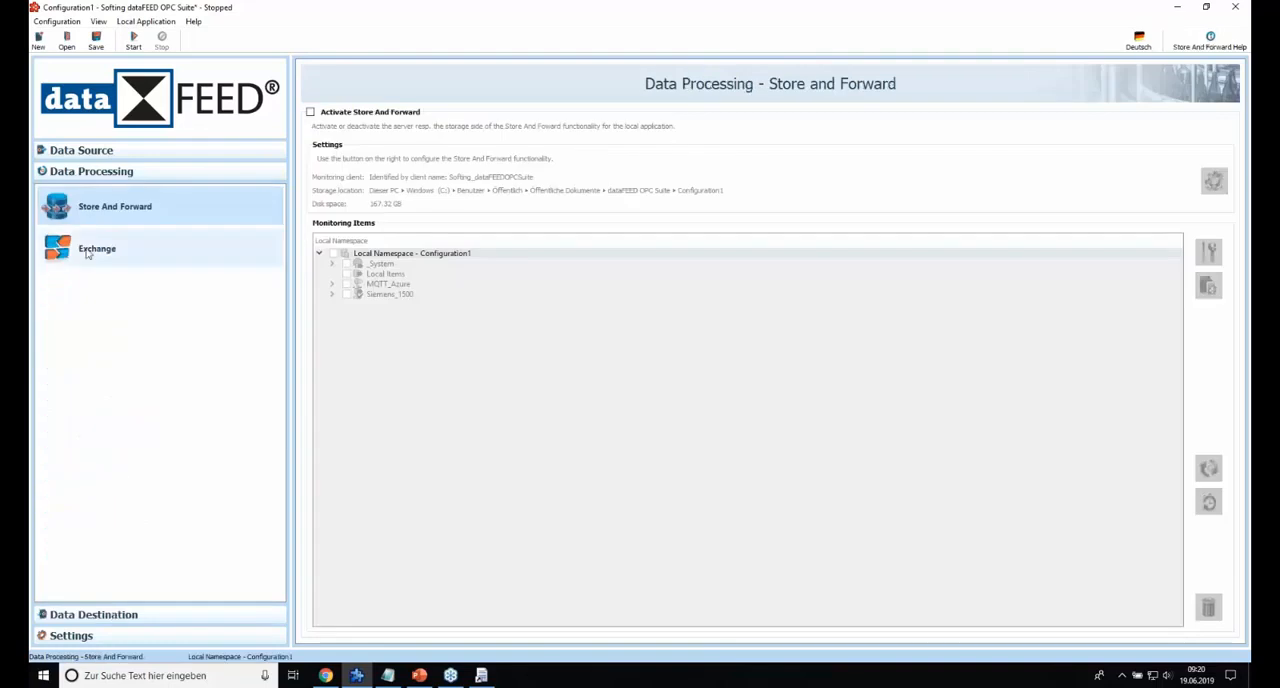
left_click(87, 252)
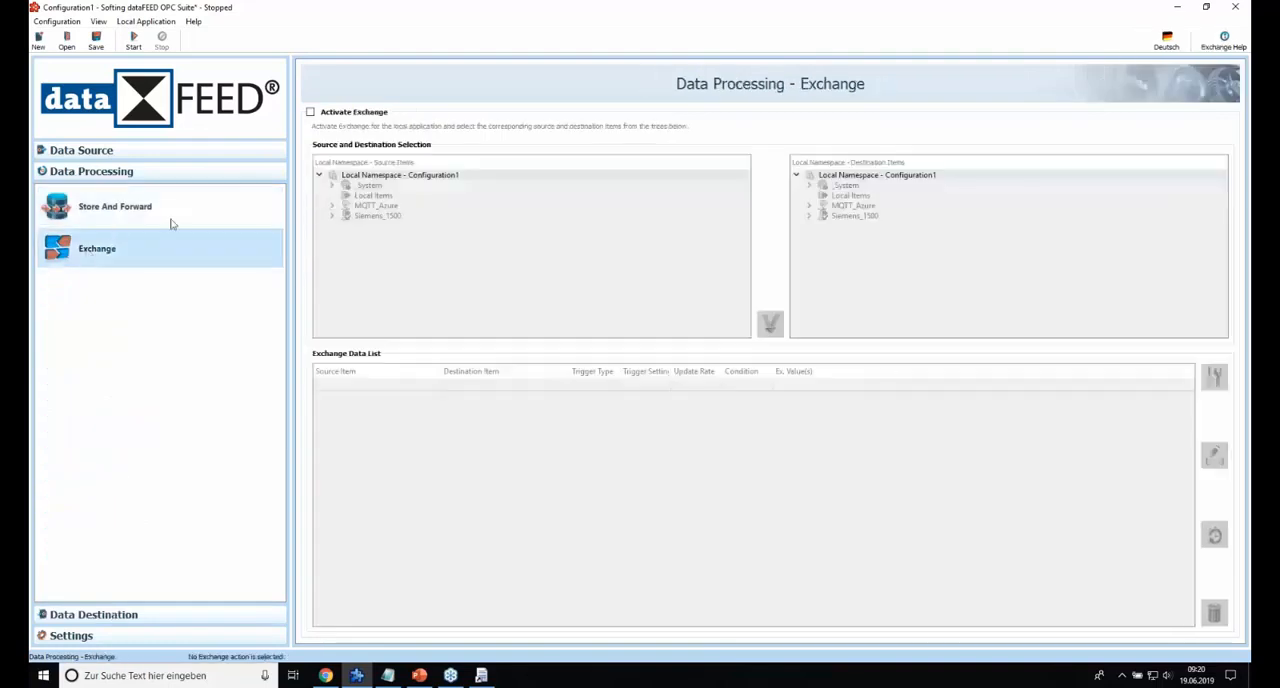
left_click(310, 112)
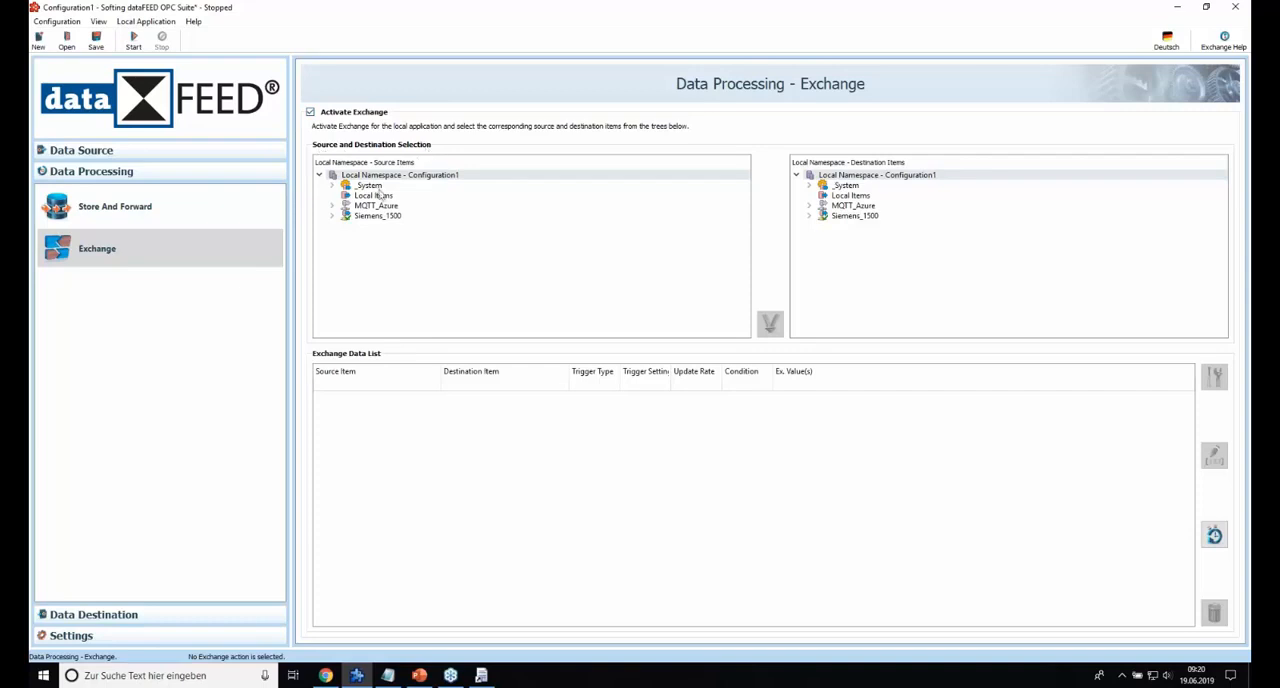
Select Room_Temperature in data block DB_5 of Siemens_1500 as the source item.
left_click(332, 217)
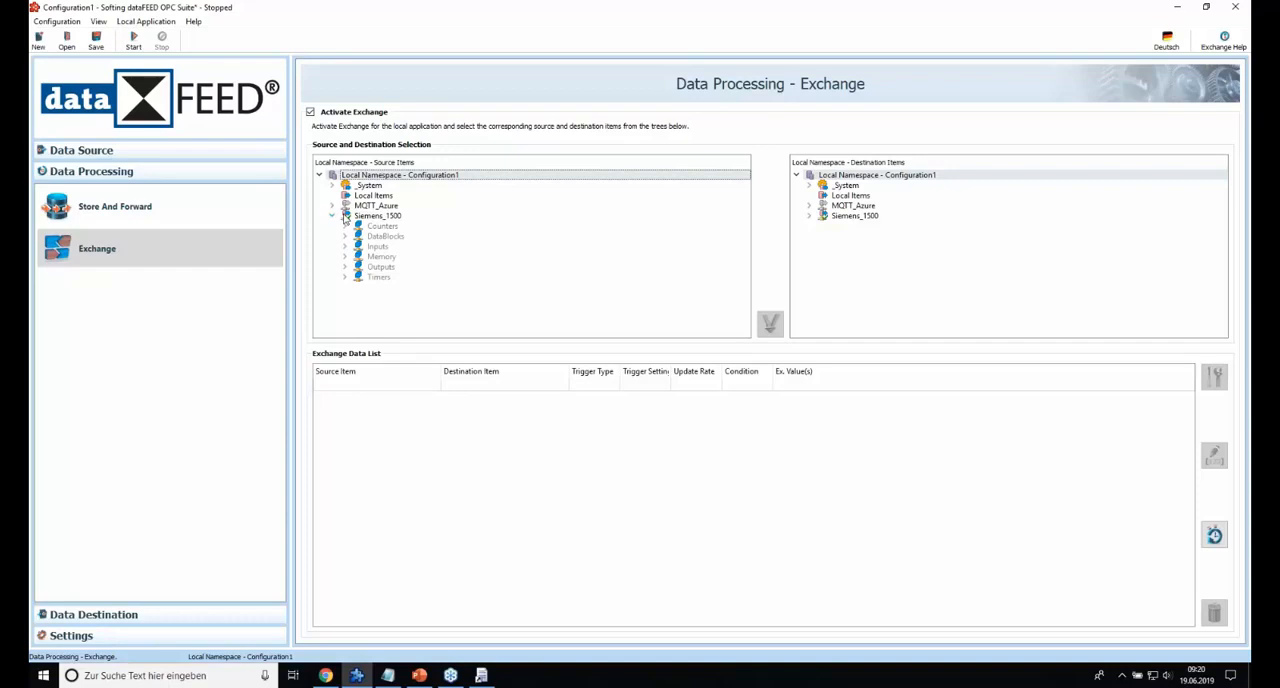
left_click(345, 236)
left_click(358, 297)
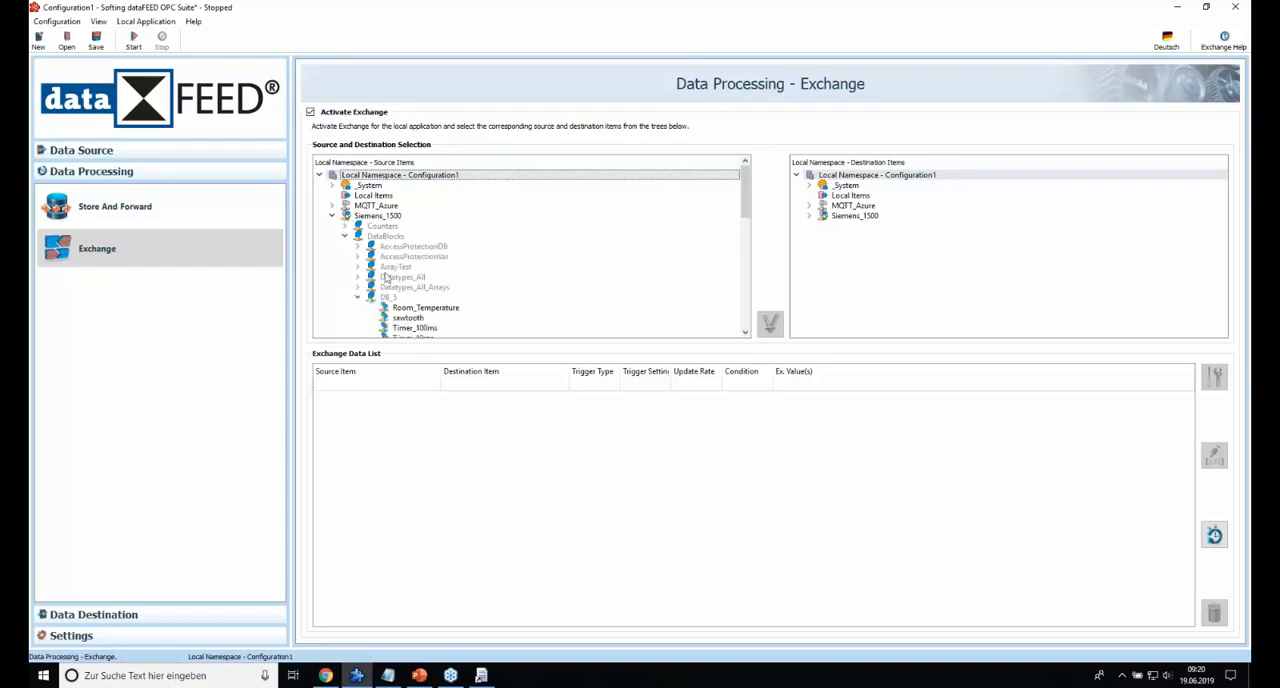
scroll(390, 278, "down", 2)
left_click(432, 246)
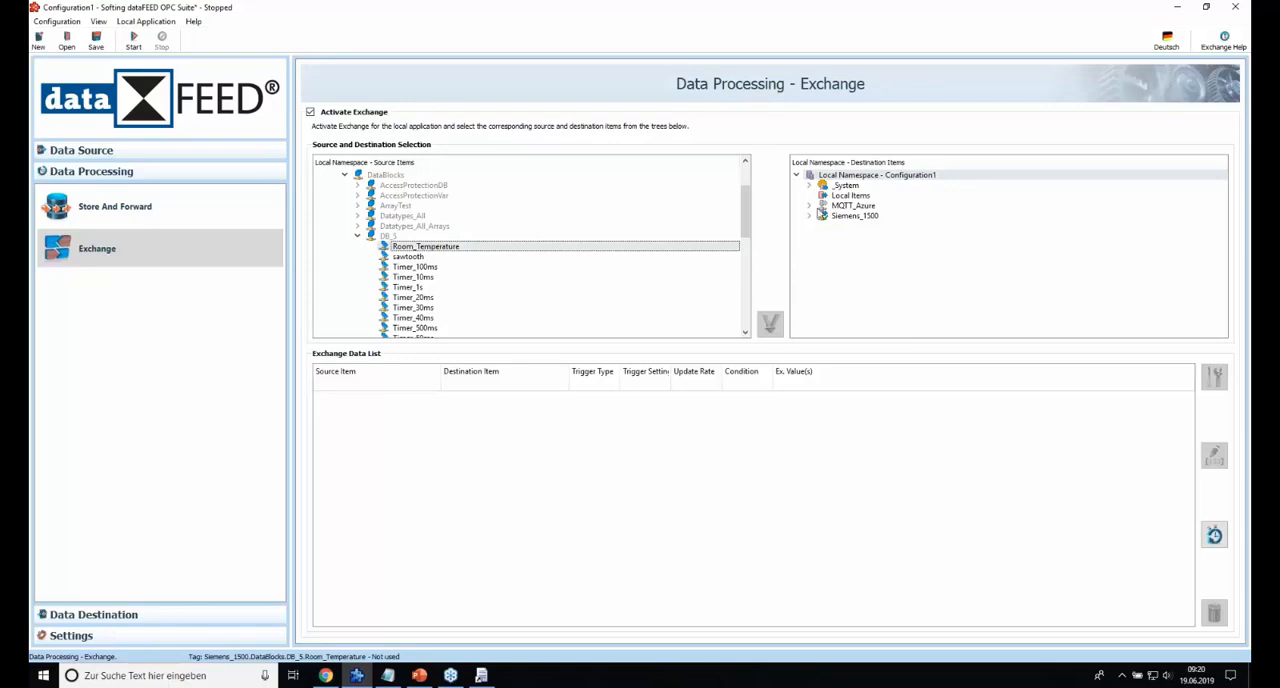
Select the Temperature tag under MQTT_Azure's events node as destination and create the exchange action from Room_Temperature to it.
left_click(809, 205)
left_click(835, 226)
left_click(847, 236)
left_click(860, 246)
left_click(912, 257)
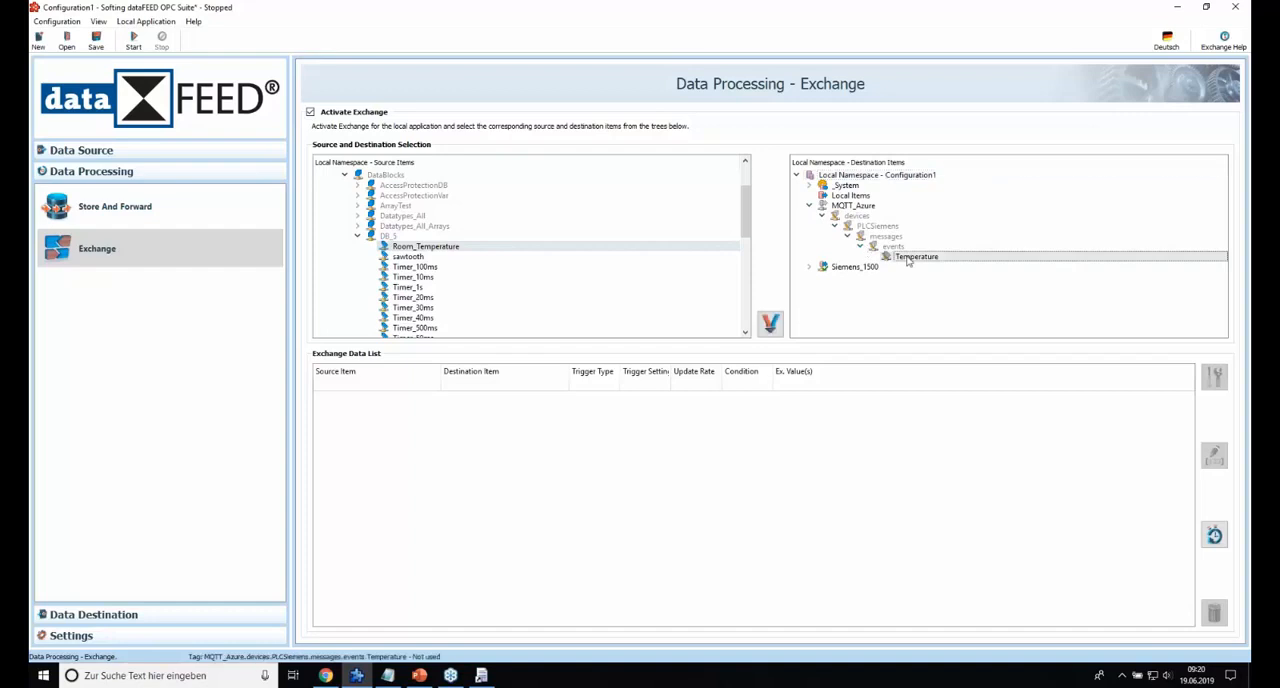
left_click(770, 323)
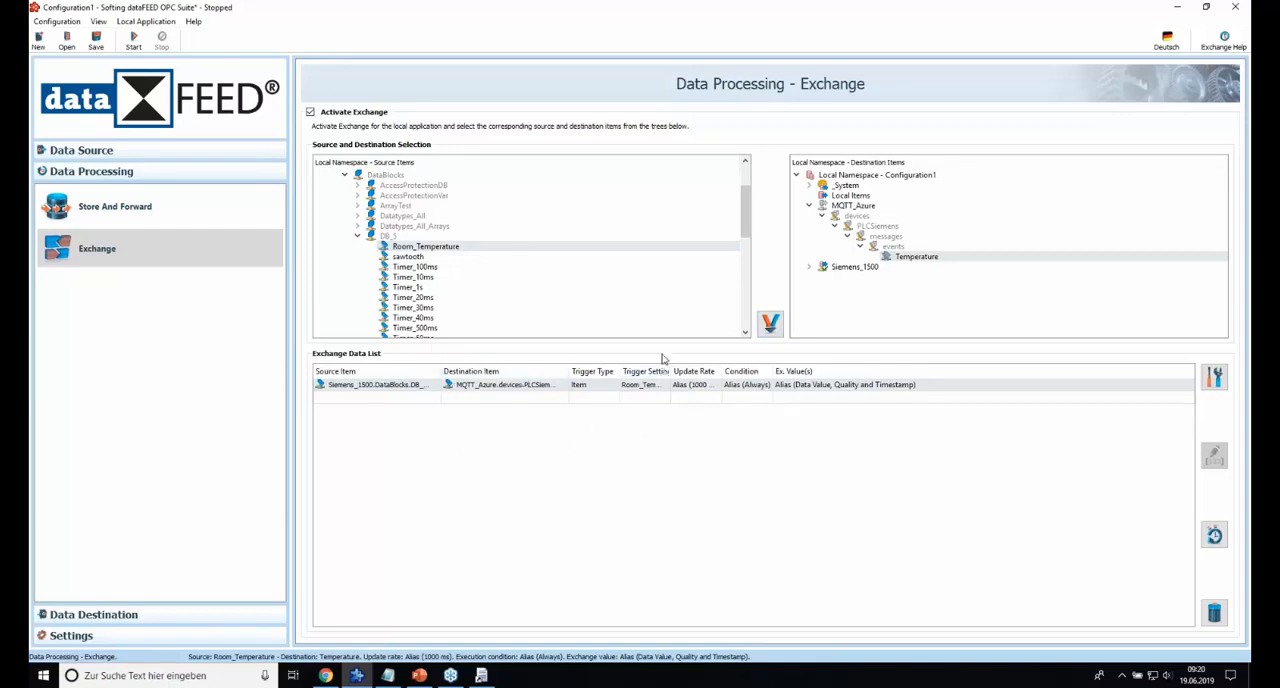
Set the exchange action's trigger type to Timer and proceed to the wizard's timer selection.
left_click(611, 390)
left_click(613, 391)
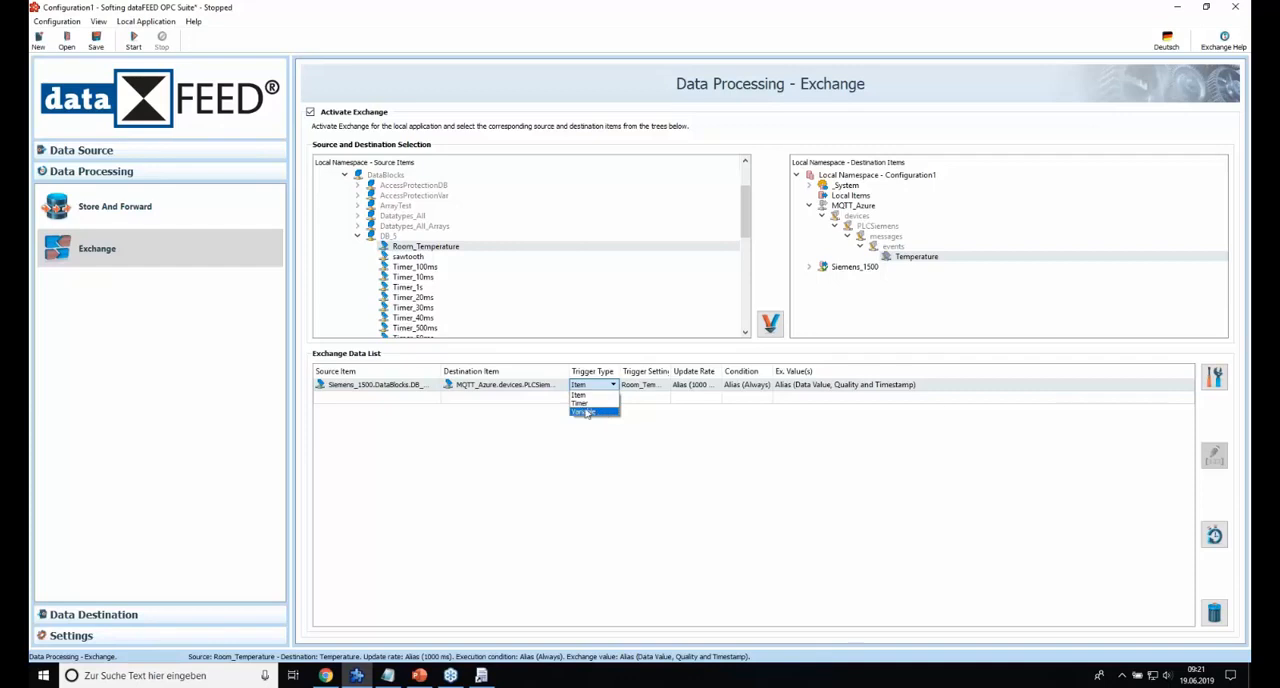
left_click(581, 403)
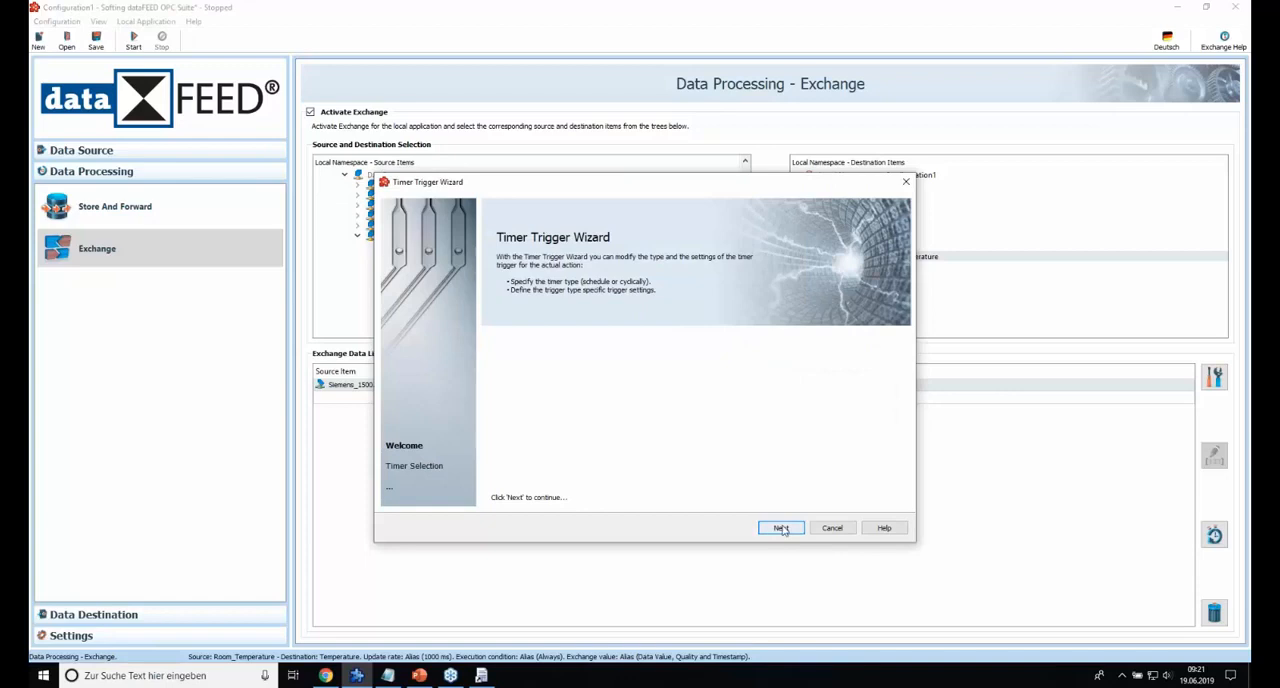
left_click(780, 528)
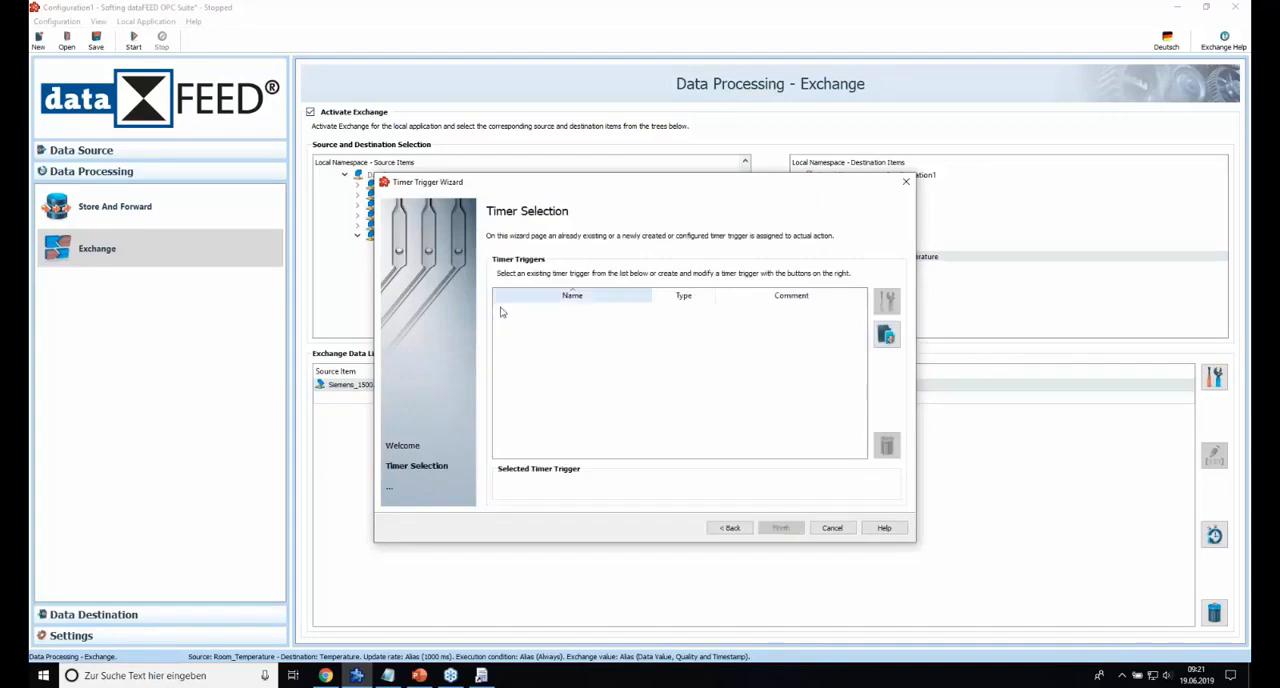
Create an interval timer named Timer_1s with a 1000 ms interval and assign it to the exchange action.
left_click(890, 336)
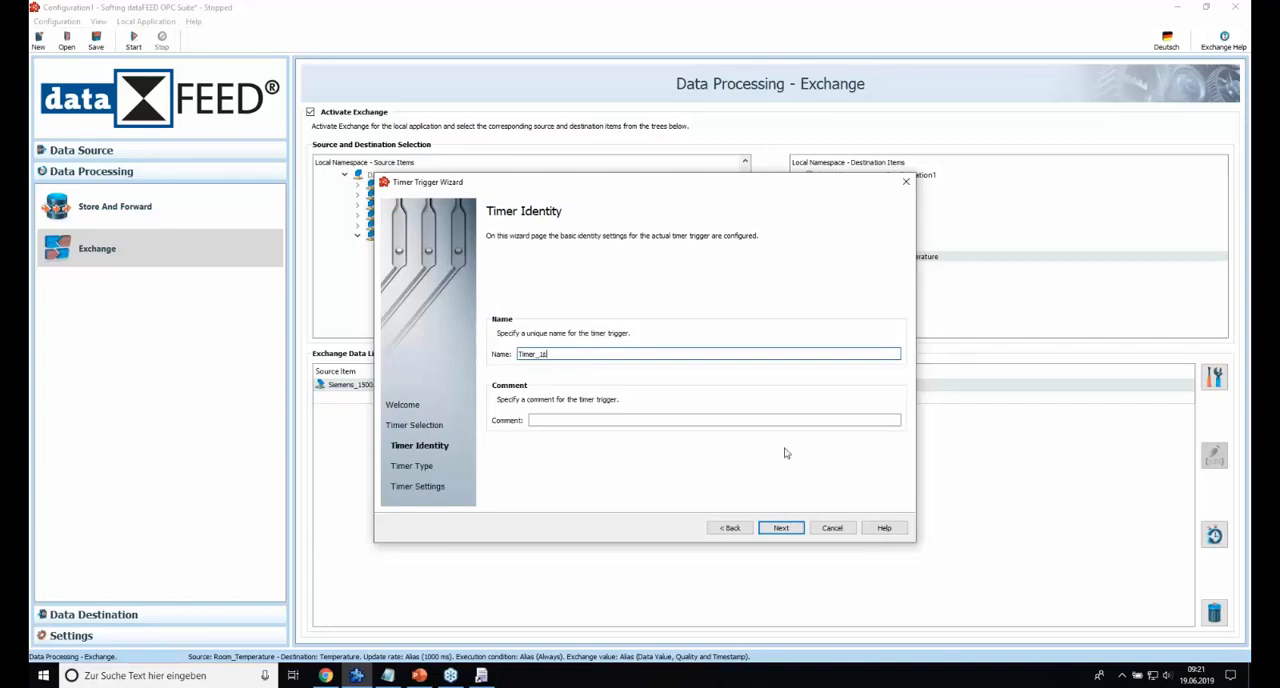
left_click(781, 528)
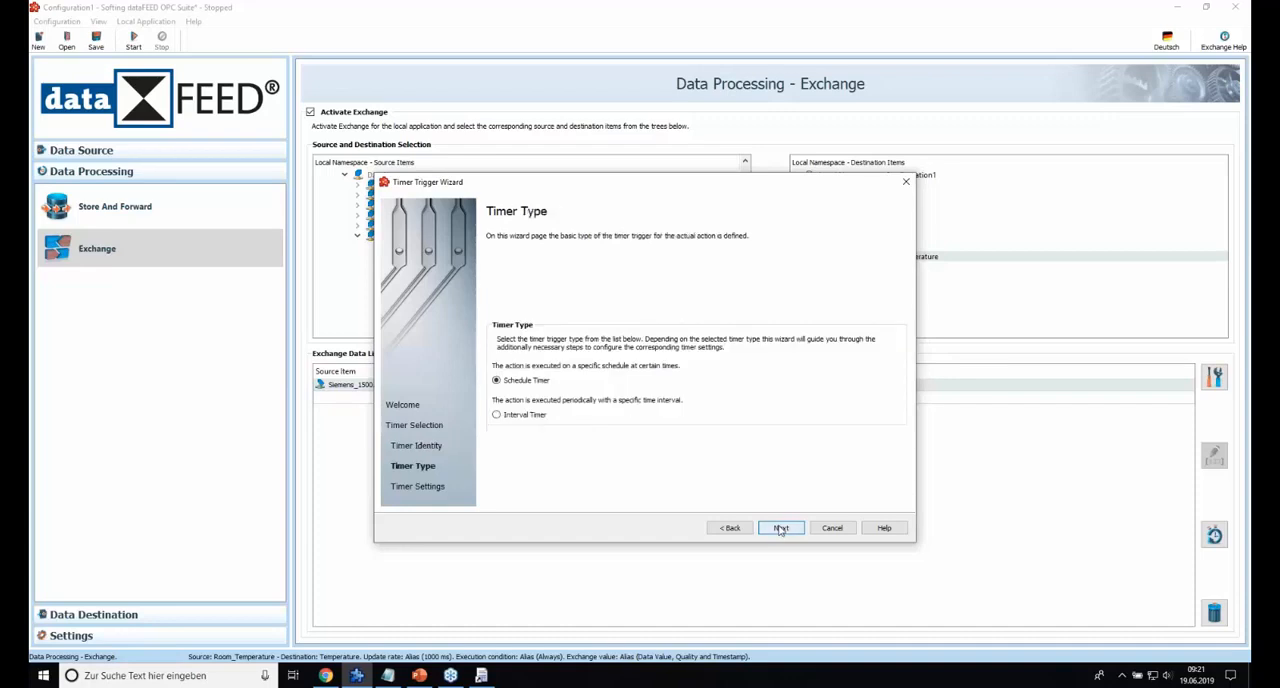
left_click(497, 415)
left_click(781, 528)
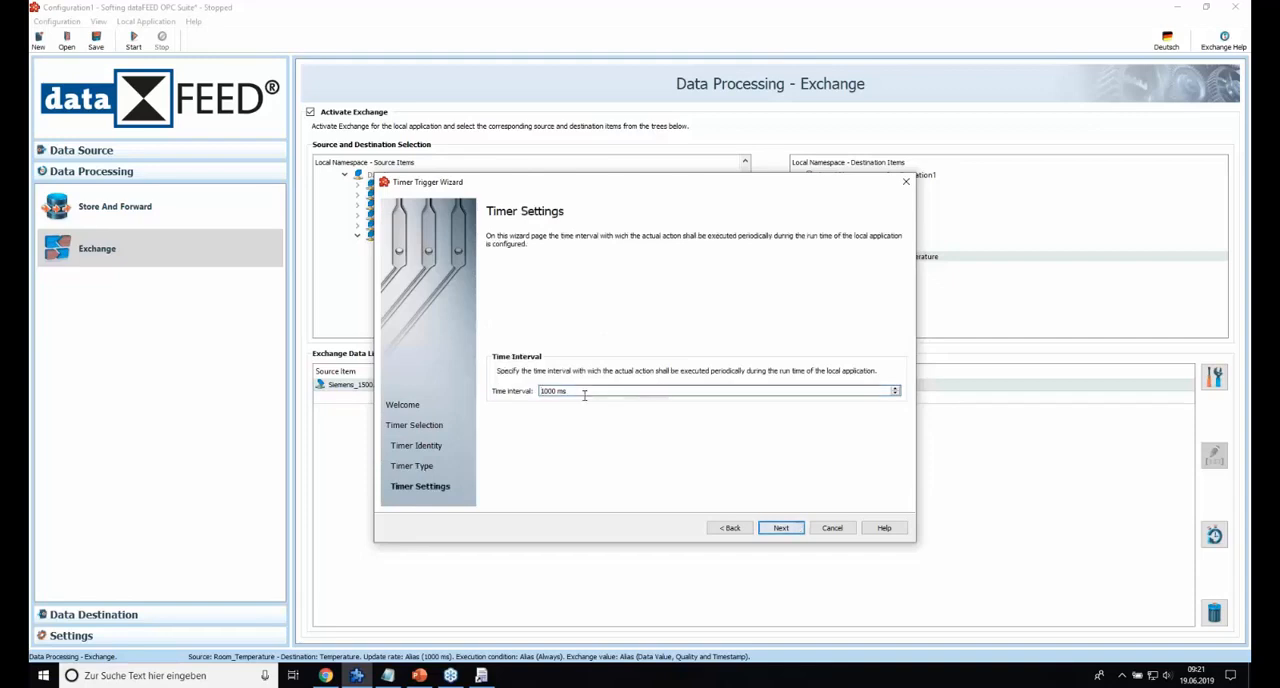
left_click(781, 530)
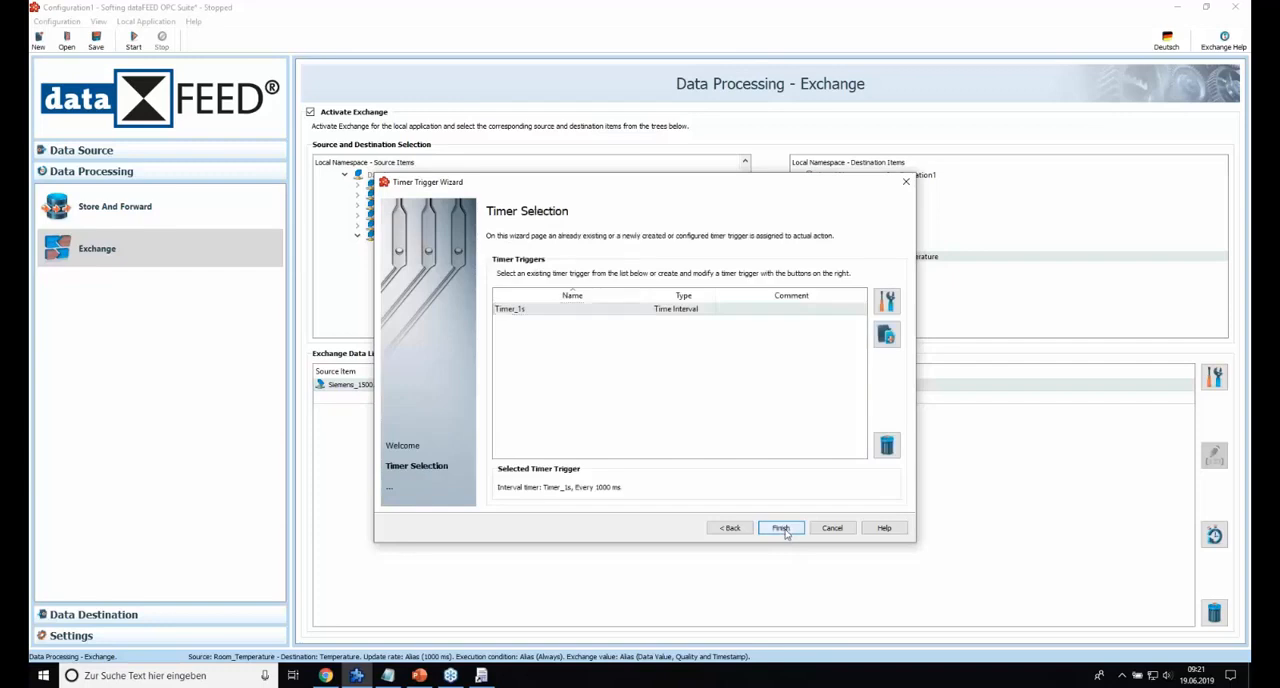
left_click(781, 529)
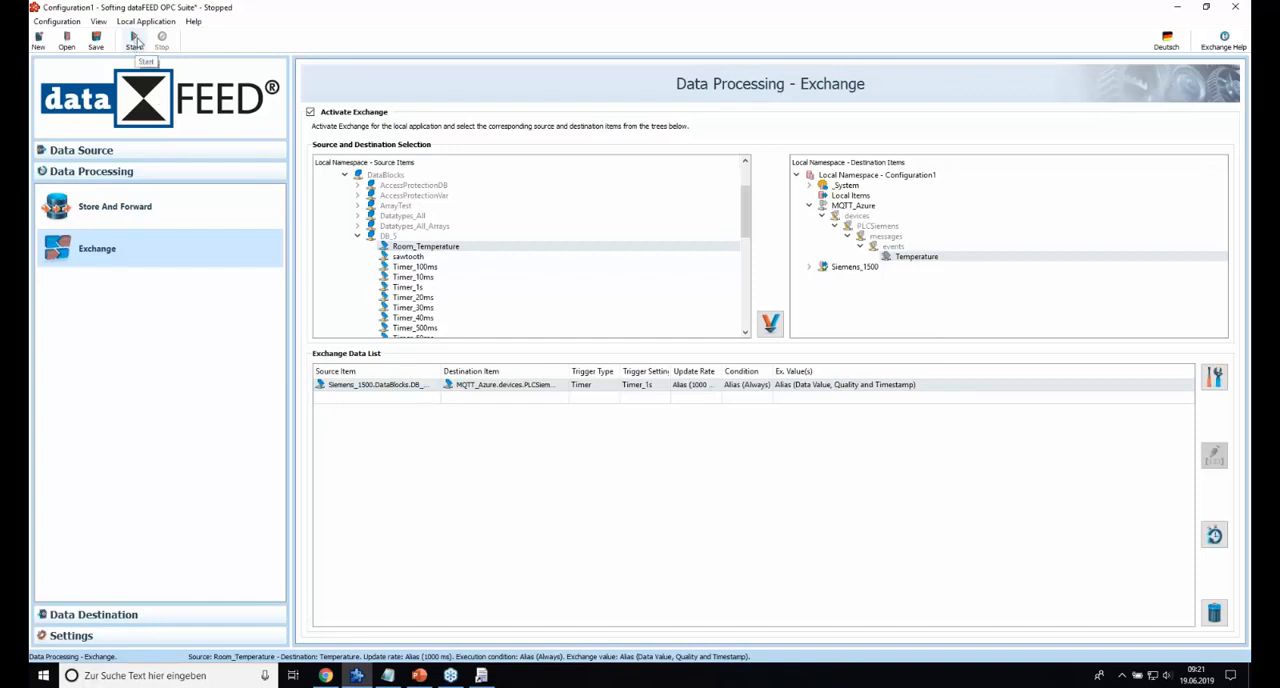
Start the local application with the current configuration and switch to Device Explorer Twin.
left_click(135, 40)
left_click(768, 355)
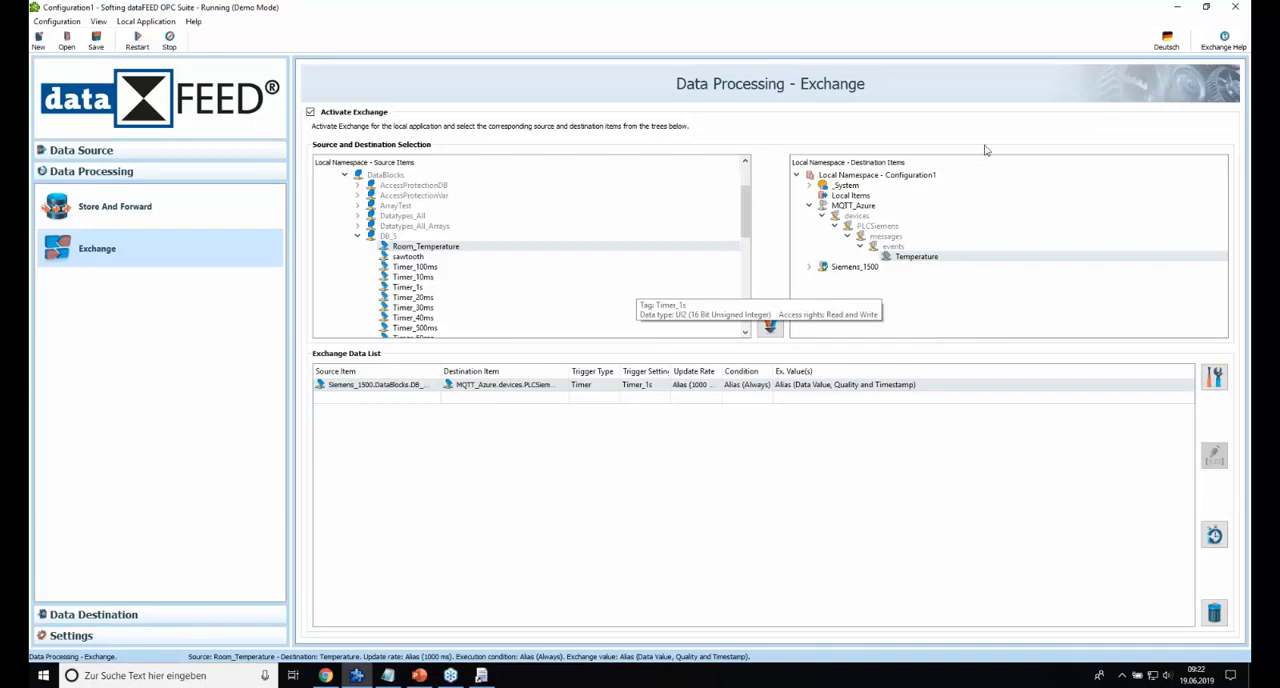
left_click(1177, 7)
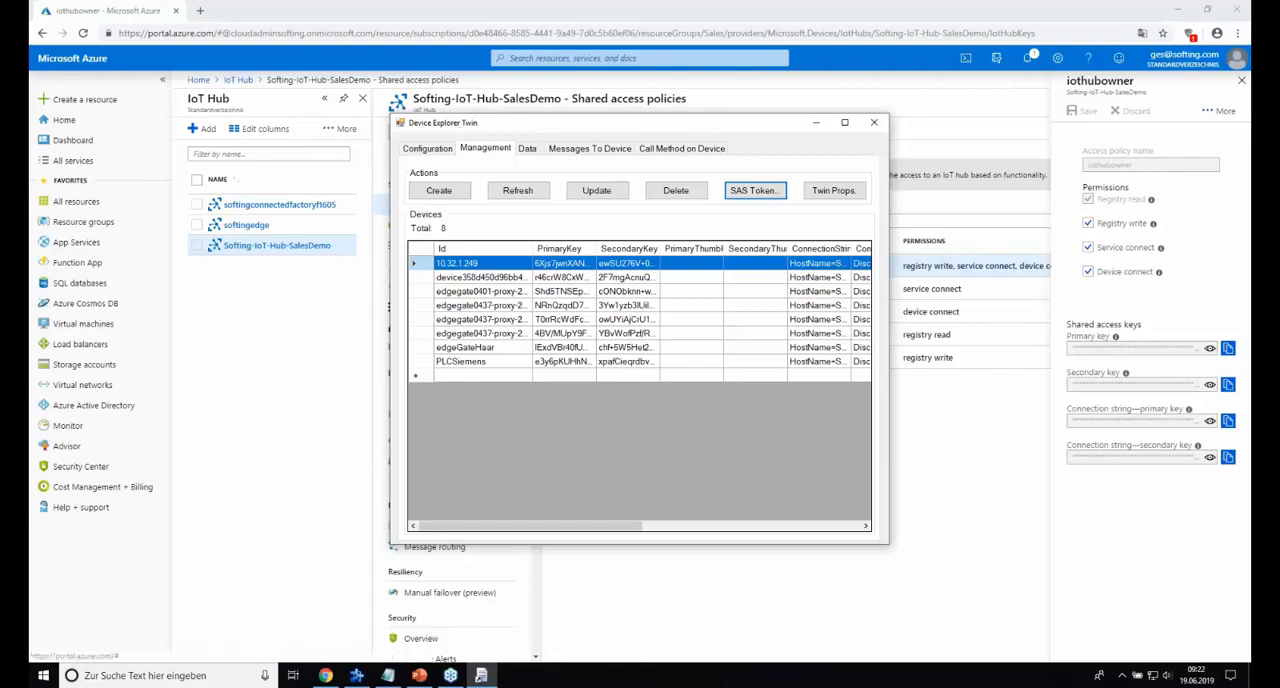
Monitor the event hub data arriving from device PLCSiemens.
left_click(527, 150)
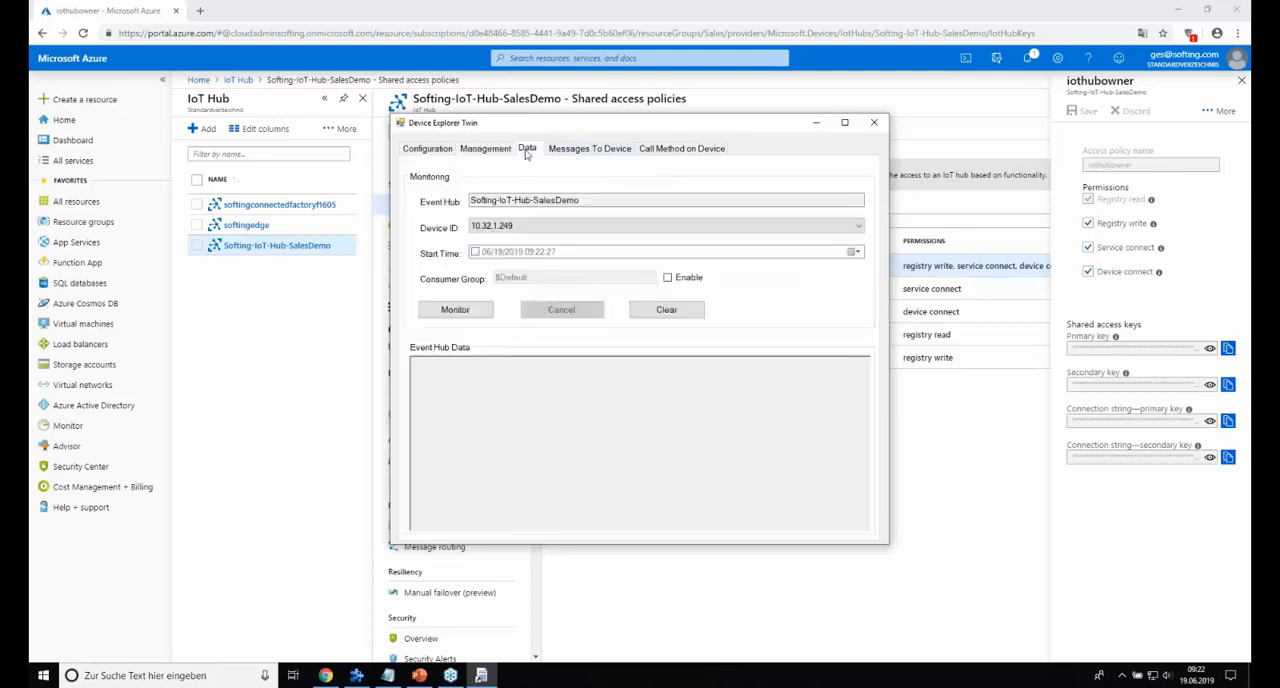
left_click(520, 227)
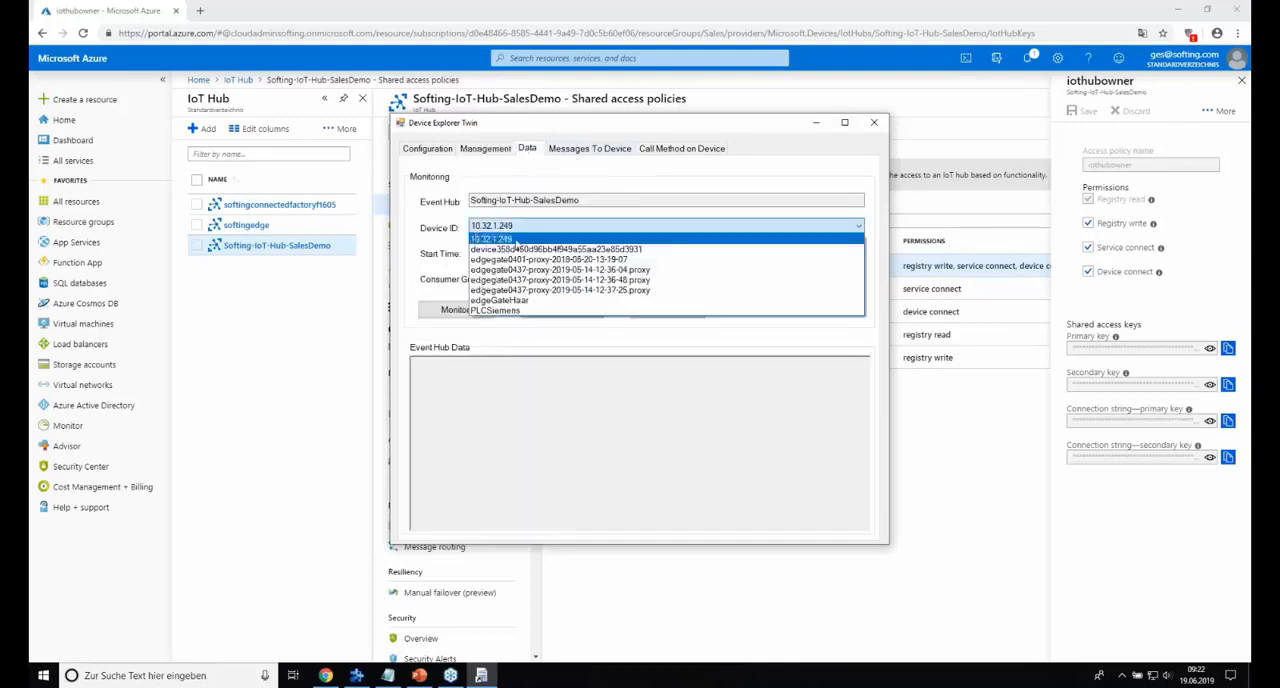
left_click(510, 310)
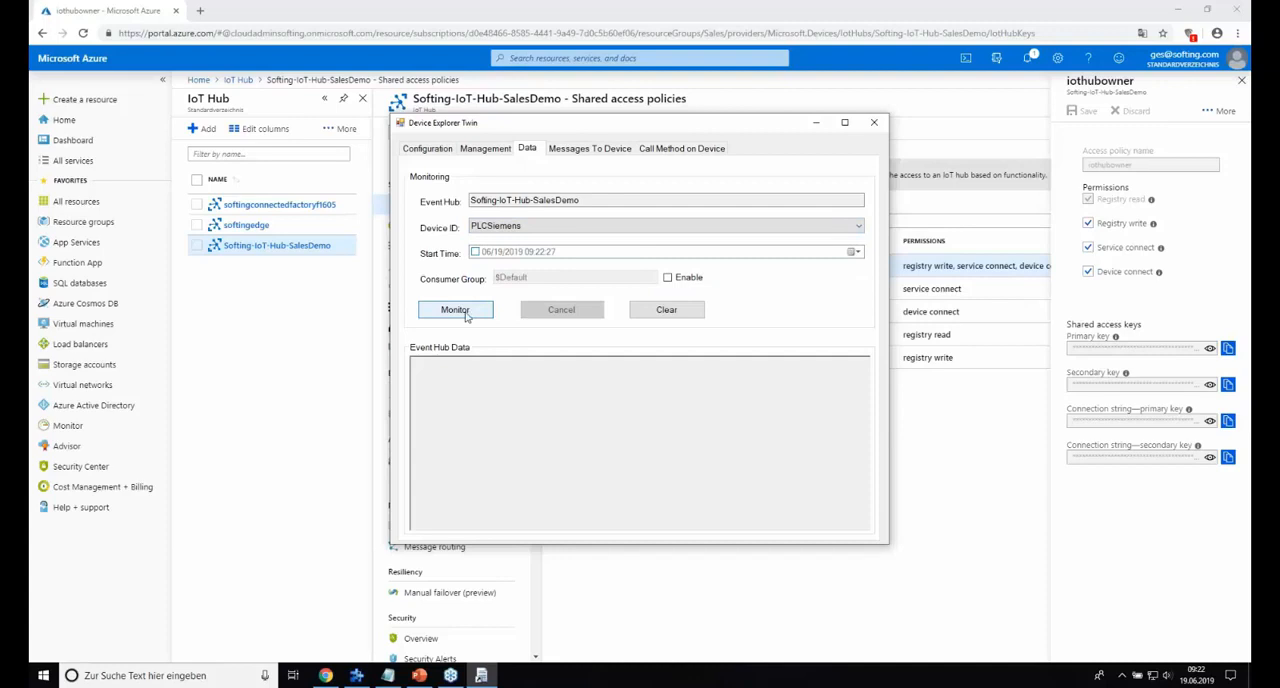
left_click(464, 312)
left_click(455, 310)
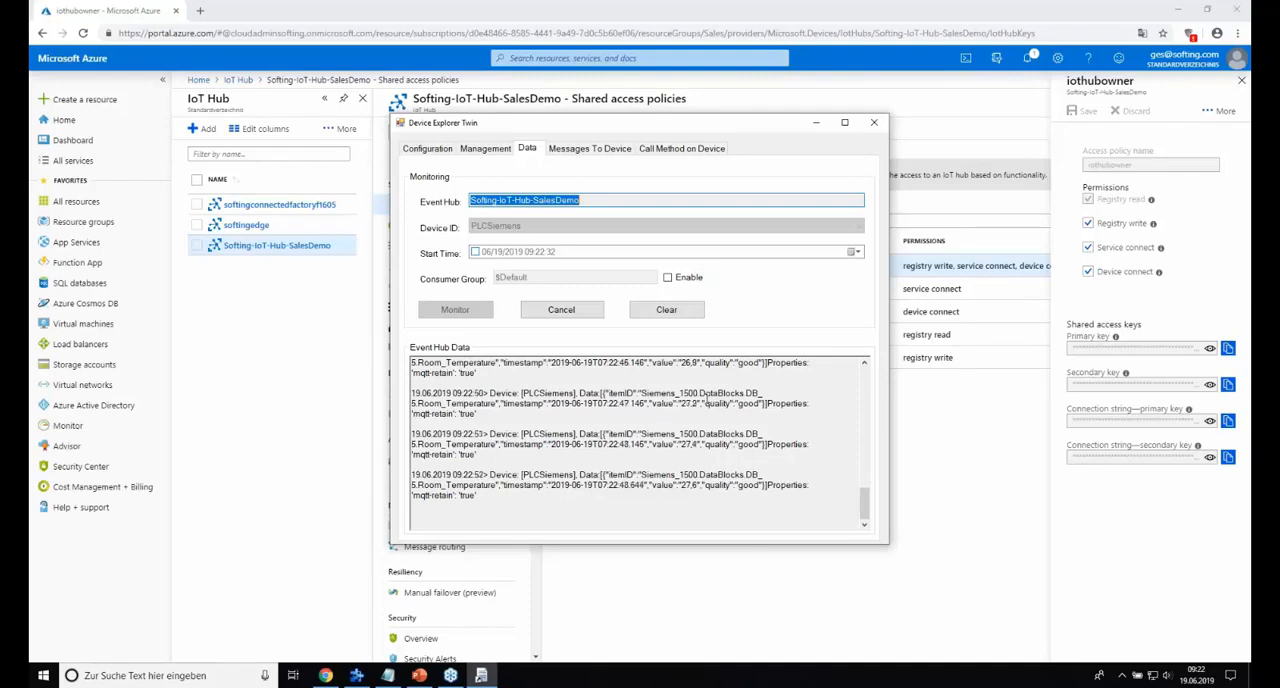
Minimize Device Explorer Twin and the browser, and switch to the PowerPoint presentation Webinar Azure June_19 ENG.pptx.
left_click(817, 125)
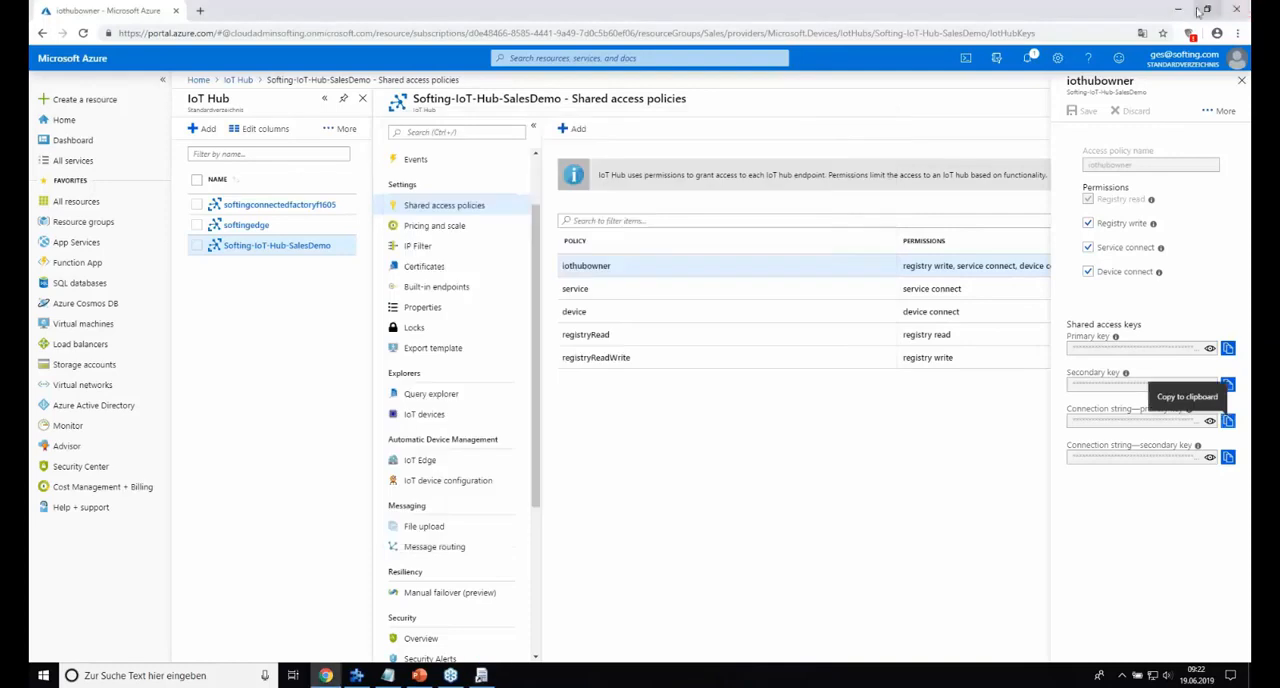
left_click(1181, 10)
left_click(421, 677)
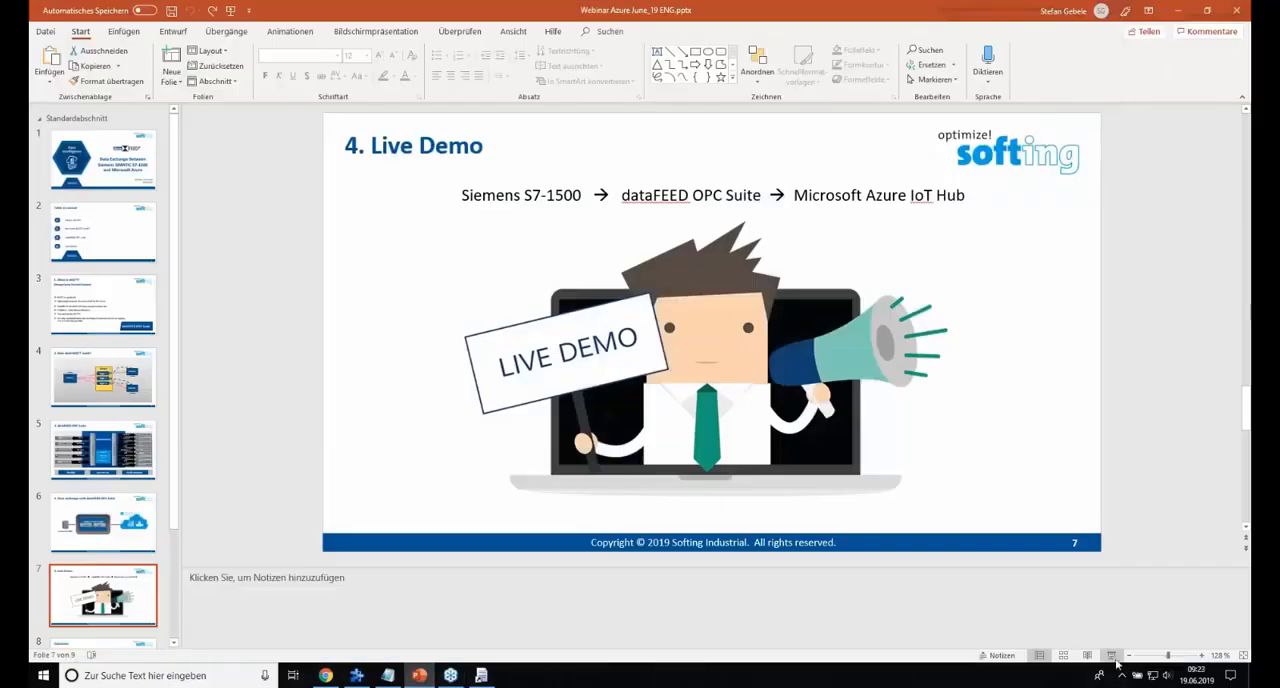